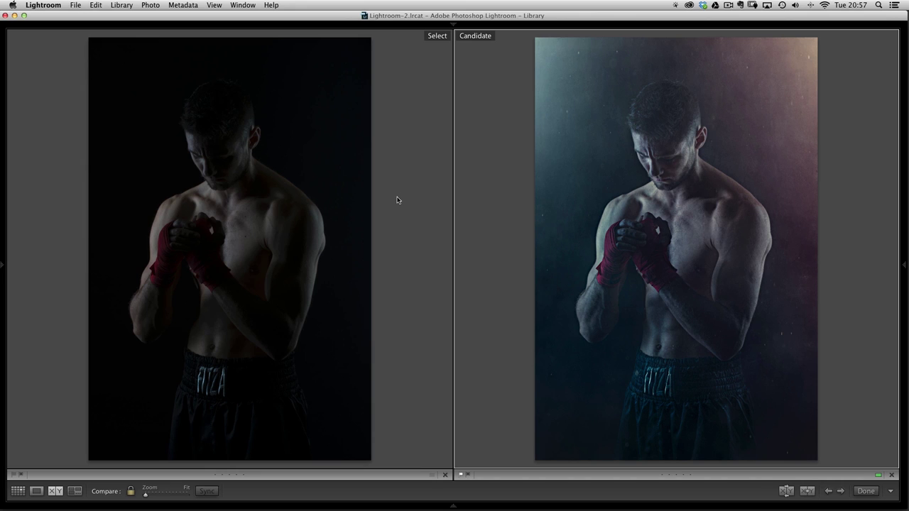
# Switch the dark photo to the Develop module and set its Shadows and Blacks to +100 and Exposure to +0.55
pyautogui.press('d')
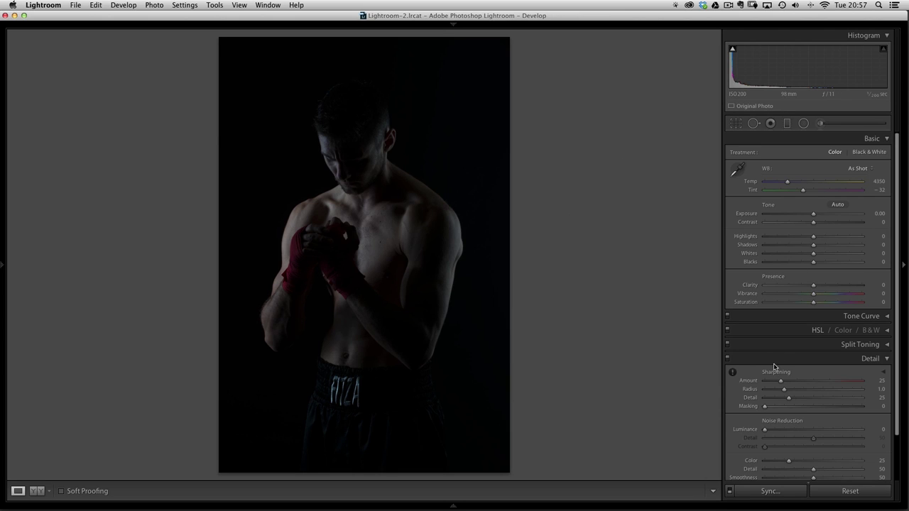
pyautogui.moveTo(814, 245); pyautogui.dragTo(866, 246)
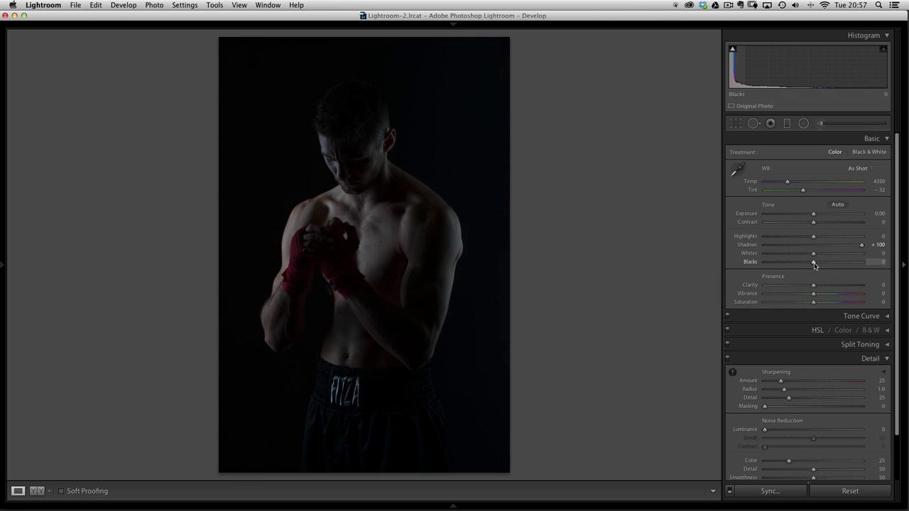
pyautogui.moveTo(816, 265); pyautogui.dragTo(873, 262)
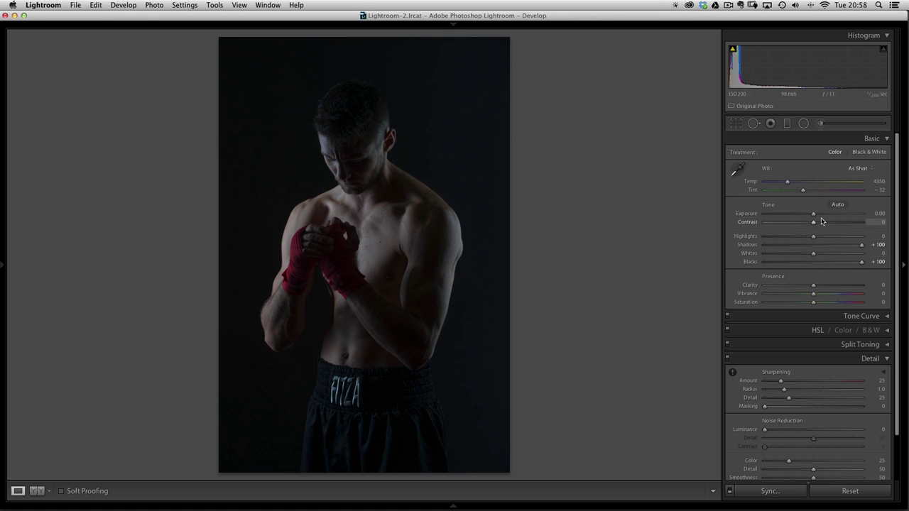
pyautogui.moveTo(815, 216); pyautogui.dragTo(820, 217)
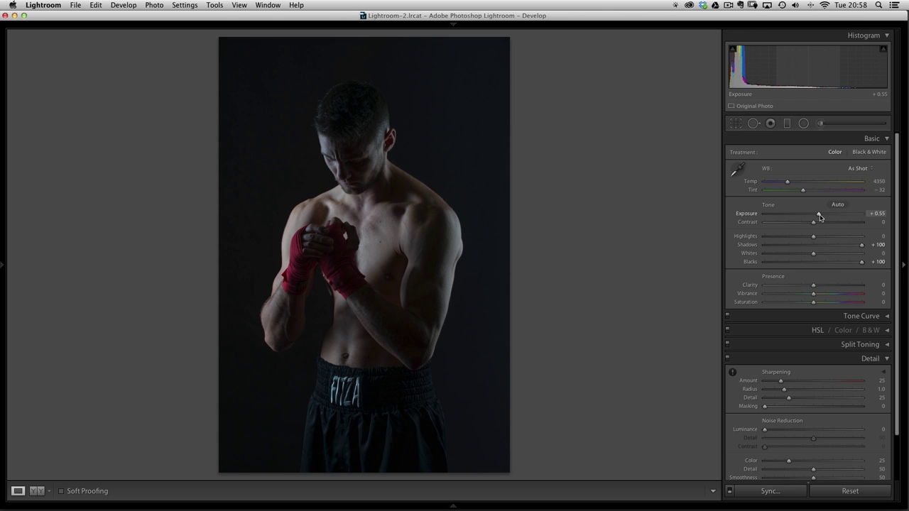
# Set up a new adjustment brush with Shadows 97, Sharpness 0 and the mask overlay enabled, and enlarge the brush to size 26
pyautogui.click(820, 124)
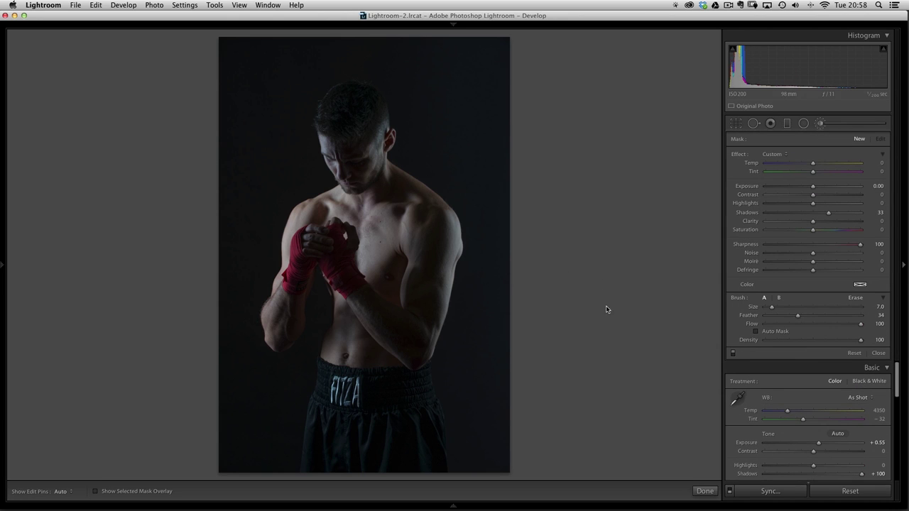
pyautogui.press('o')
pyautogui.press('alt')
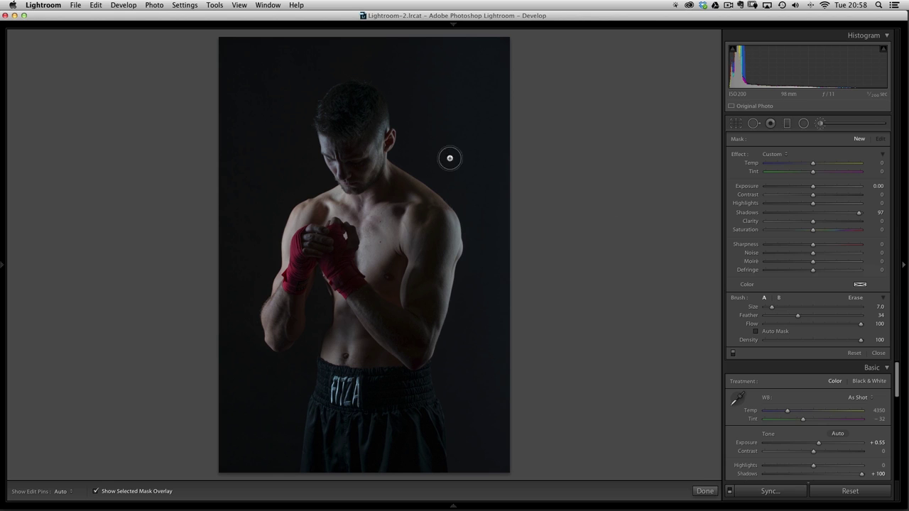
pyautogui.press(']')
pyautogui.press(']')
pyautogui.press(']')
pyautogui.press(']')
pyautogui.press(']')
pyautogui.press(']')
pyautogui.press(']')
pyautogui.press(']')
pyautogui.press(']')
pyautogui.press(']')
pyautogui.press(']')
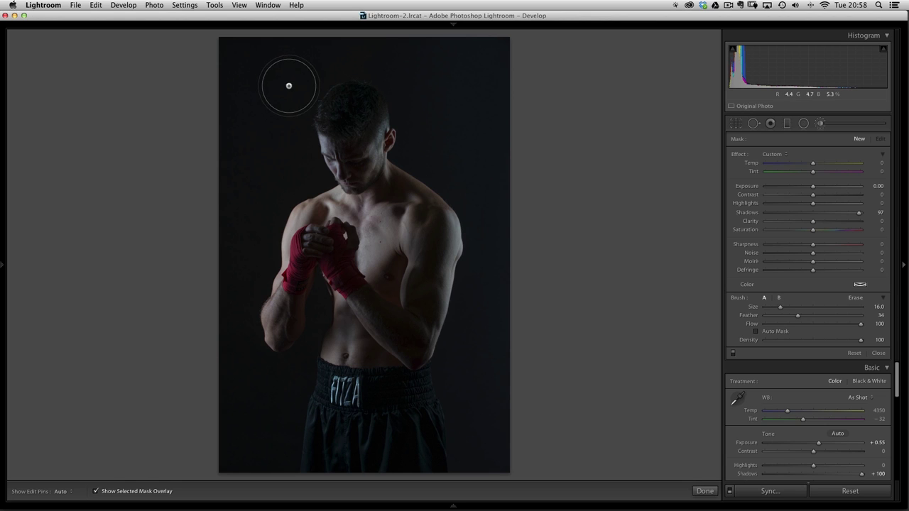
# Brush the Shadows adjustment over the entire photo and readjust its strength with the mask overlay hidden
pyautogui.press('h')
pyautogui.moveTo(234, 73)
pyautogui.mouseDown()
pyautogui.moveTo(386, 90)
pyautogui.moveTo(192, 111)
pyautogui.moveTo(488, 160)
pyautogui.moveTo(194, 165)
pyautogui.moveTo(431, 231)
pyautogui.moveTo(535, 294)
pyautogui.moveTo(243, 290)
pyautogui.moveTo(243, 335)
pyautogui.moveTo(460, 379)
pyautogui.moveTo(454, 403)
pyautogui.moveTo(301, 400)
pyautogui.moveTo(462, 421)
pyautogui.moveTo(209, 433)
pyautogui.moveTo(361, 437)
pyautogui.moveTo(243, 365)
pyautogui.moveTo(353, 92)
pyautogui.moveTo(455, 73)
pyautogui.moveTo(538, 98)
pyautogui.mouseUp()
pyautogui.press('h')
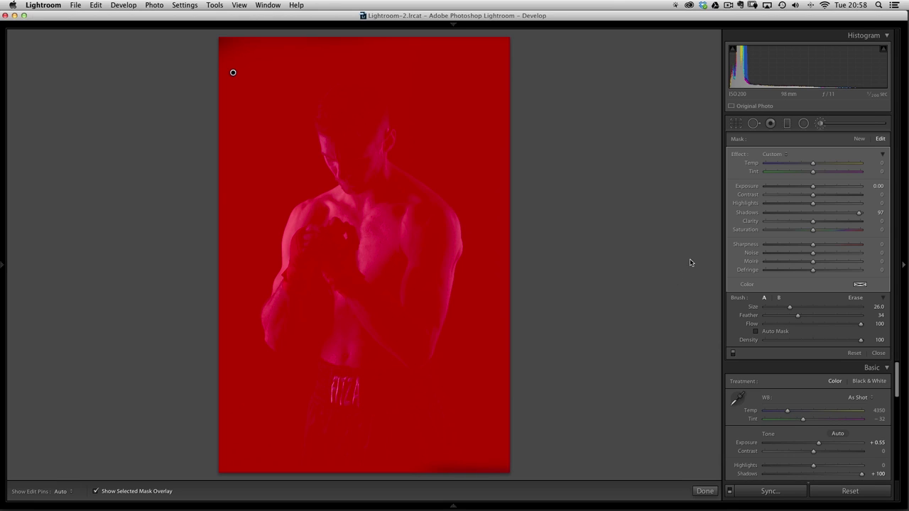
pyautogui.press('o')
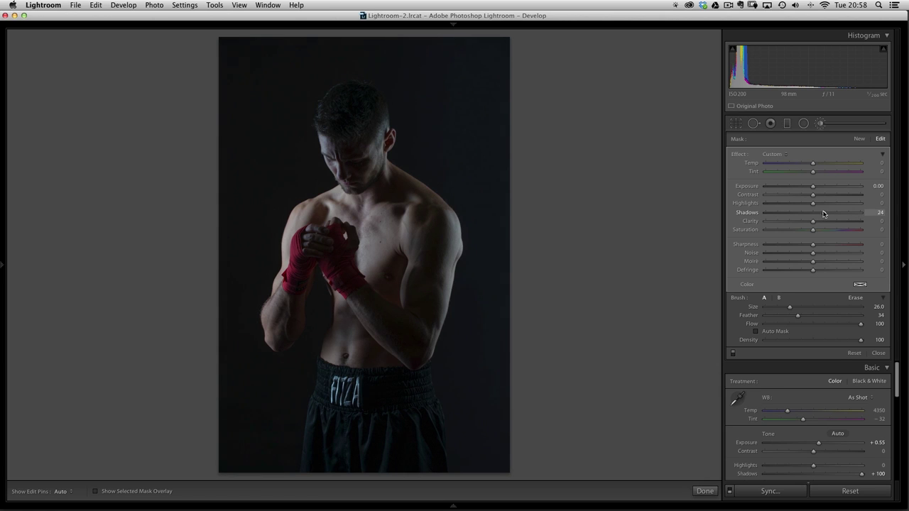
pyautogui.moveTo(812, 211); pyautogui.dragTo(873, 213)
pyautogui.click(809, 125)
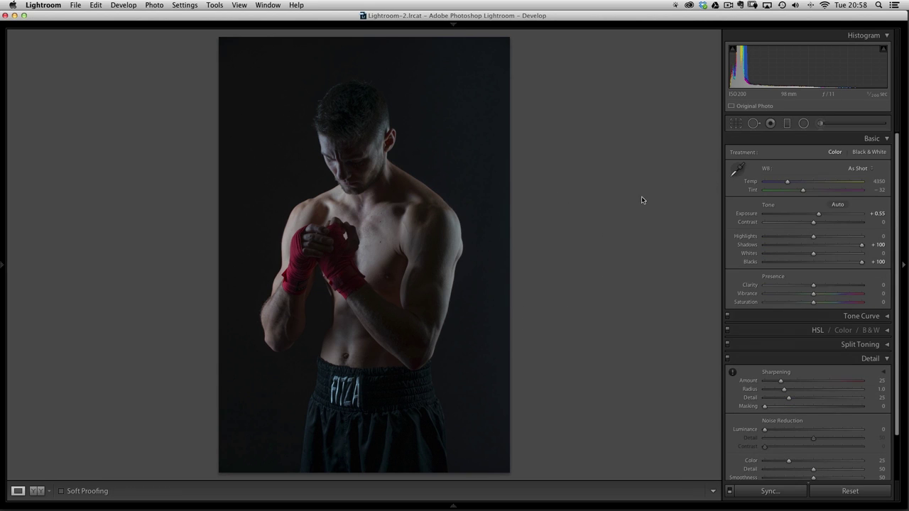
# Reset the effect for a new brush mask, set Exposure to 0.37 and Shadows to 73, and reduce the brush to size 12
pyautogui.click(821, 125)
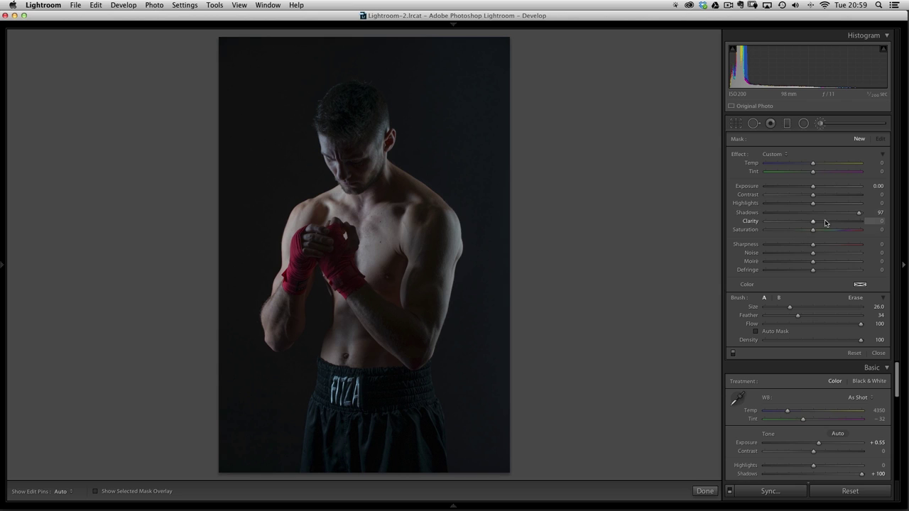
pyautogui.doubleClick(737, 155)
pyautogui.moveTo(847, 215); pyautogui.dragTo(848, 214)
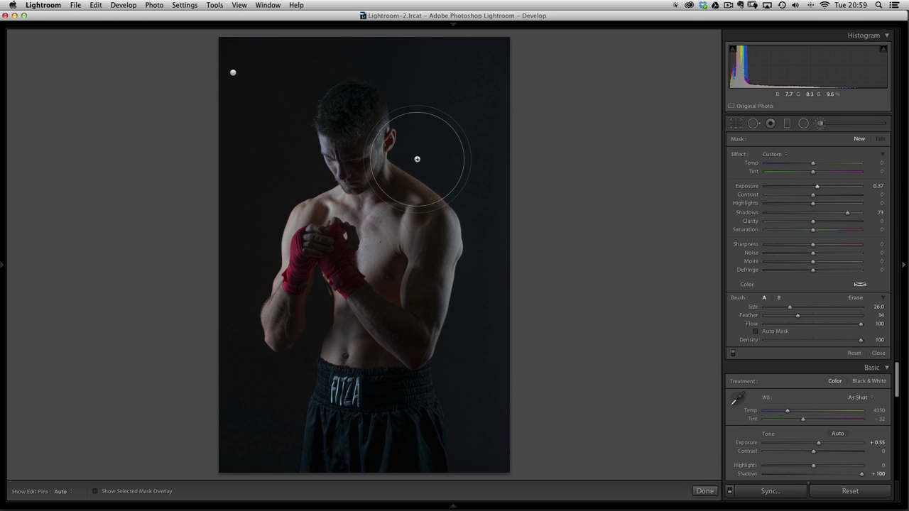
pyautogui.press('[')
pyautogui.press('[')
pyautogui.press('[')
pyautogui.press('[')
pyautogui.press('[')
pyautogui.press('[')
pyautogui.press('[')
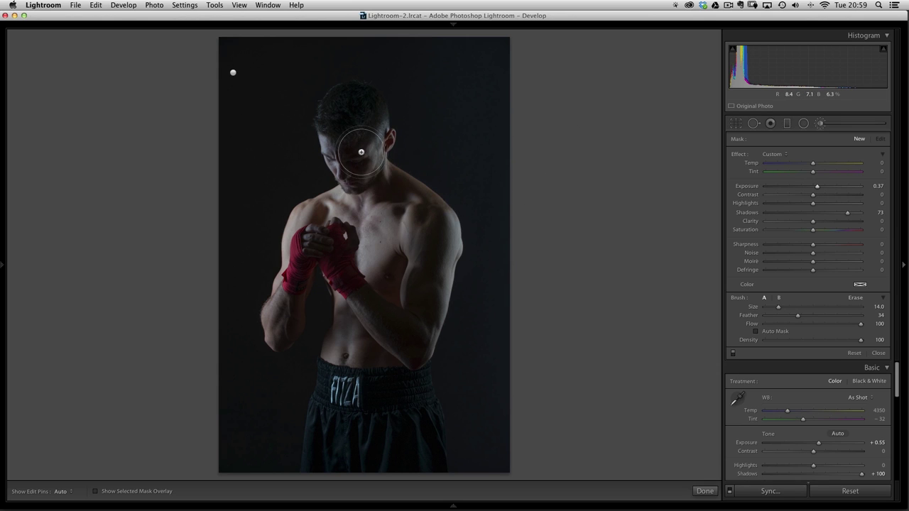
# Brush the brightening adjustment over the boxer's face and set that mask's Exposure to 0.75
pyautogui.press('h')
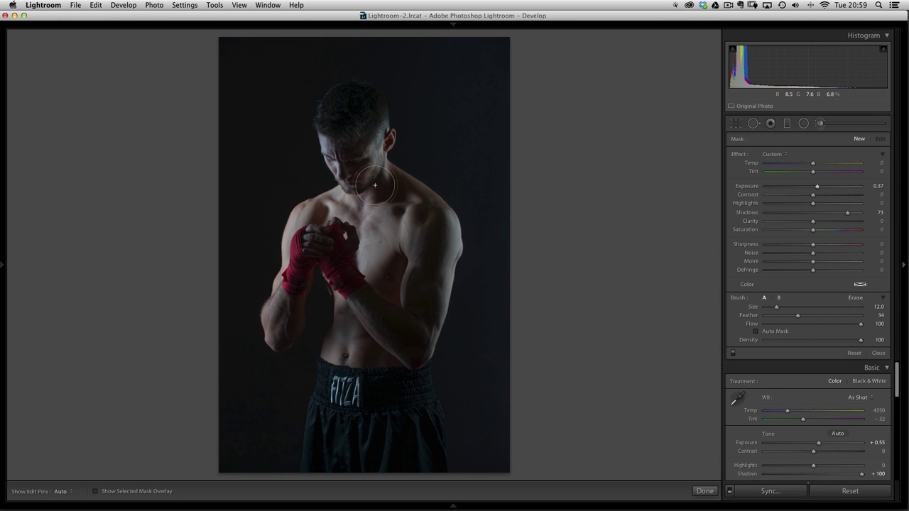
pyautogui.press('h')
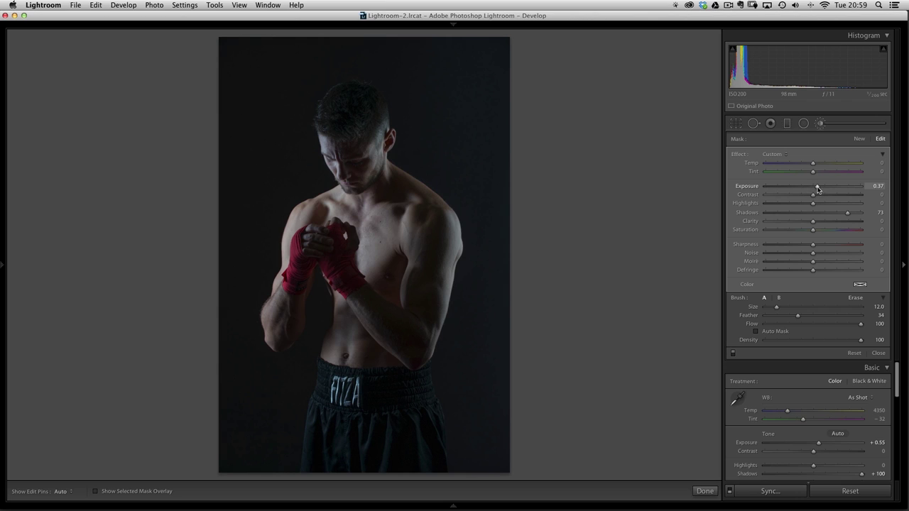
pyautogui.moveTo(821, 188); pyautogui.dragTo(823, 186)
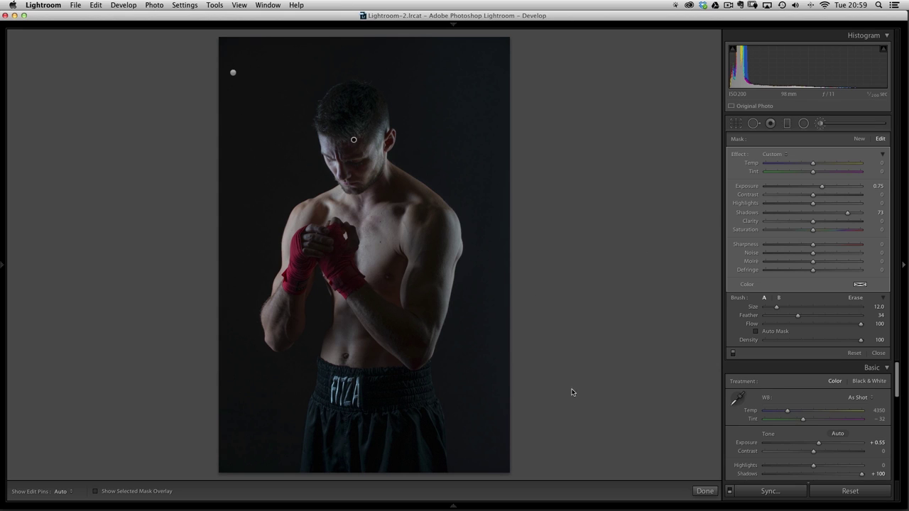
# Paint a new brush mask over the boxer's shorts with Exposure 0.37 and Shadows 73, with the mask overlay shown
pyautogui.click(860, 139)
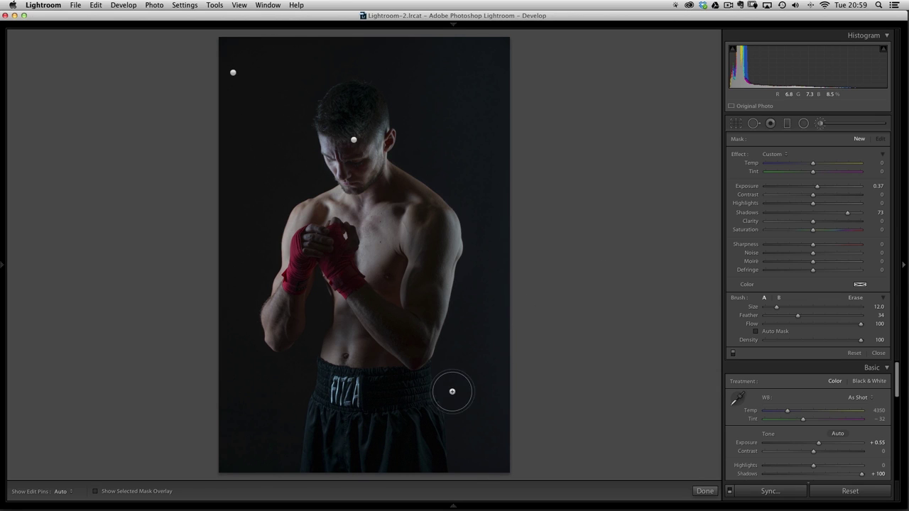
pyautogui.click(130, 492)
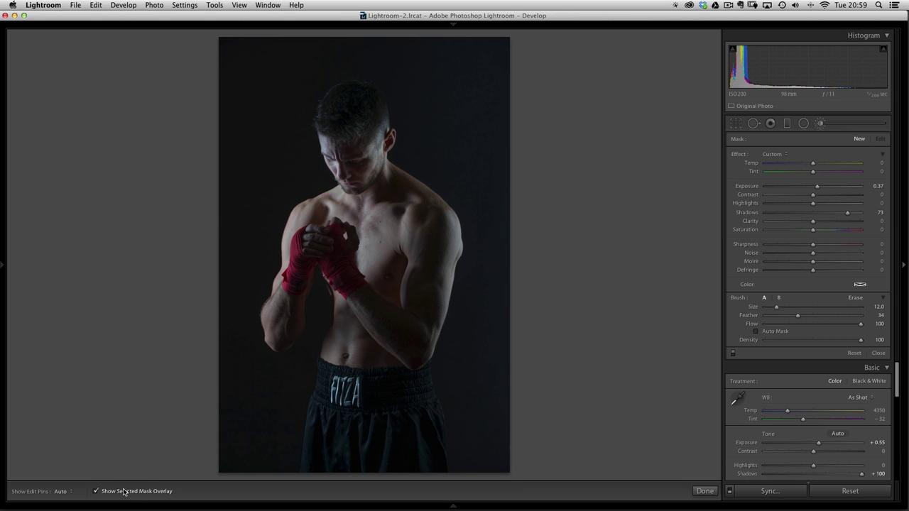
pyautogui.press('h')
pyautogui.moveTo(414, 392)
pyautogui.mouseDown()
pyautogui.moveTo(419, 455)
pyautogui.moveTo(400, 430)
pyautogui.moveTo(369, 437)
pyautogui.moveTo(320, 470)
pyautogui.moveTo(320, 412)
pyautogui.moveTo(331, 383)
pyautogui.moveTo(390, 390)
pyautogui.moveTo(422, 381)
pyautogui.mouseUp()
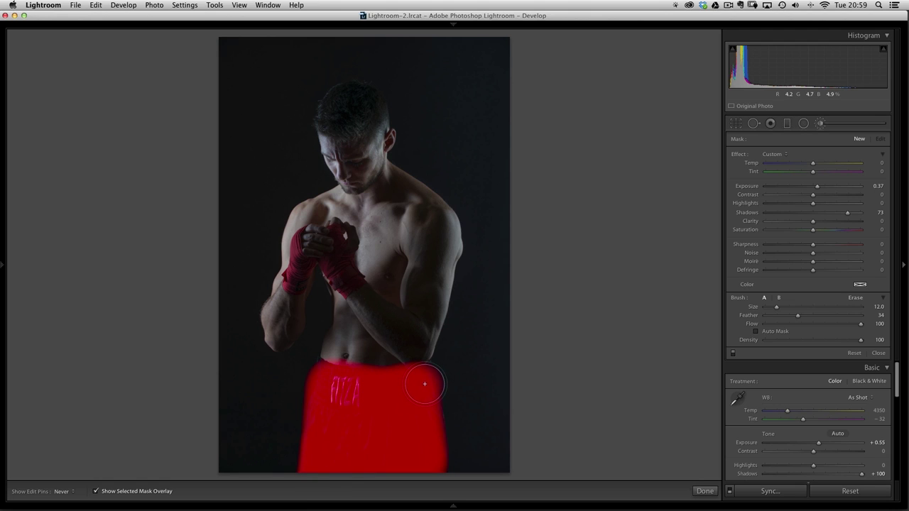
pyautogui.press('h')
# Erase the mask overspill around the edges of the shorts with a size 4, feather 93 eraser and hide the overlay
pyautogui.click(855, 298)
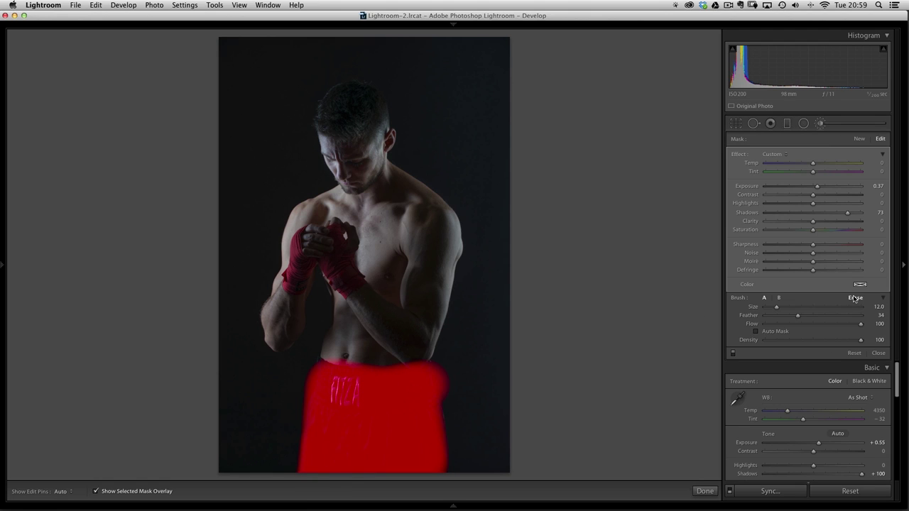
pyautogui.moveTo(456, 365)
pyautogui.mouseDown()
pyautogui.moveTo(455, 477)
pyautogui.moveTo(426, 339)
pyautogui.moveTo(407, 353)
pyautogui.moveTo(424, 357)
pyautogui.moveTo(411, 363)
pyautogui.moveTo(314, 347)
pyautogui.moveTo(412, 357)
pyautogui.moveTo(313, 354)
pyautogui.moveTo(304, 425)
pyautogui.moveTo(297, 392)
pyautogui.moveTo(295, 468)
pyautogui.moveTo(305, 347)
pyautogui.moveTo(346, 361)
pyautogui.moveTo(412, 361)
pyautogui.mouseUp()
pyautogui.press('h')
pyautogui.press('h')
pyautogui.press('h')
pyautogui.press('h')
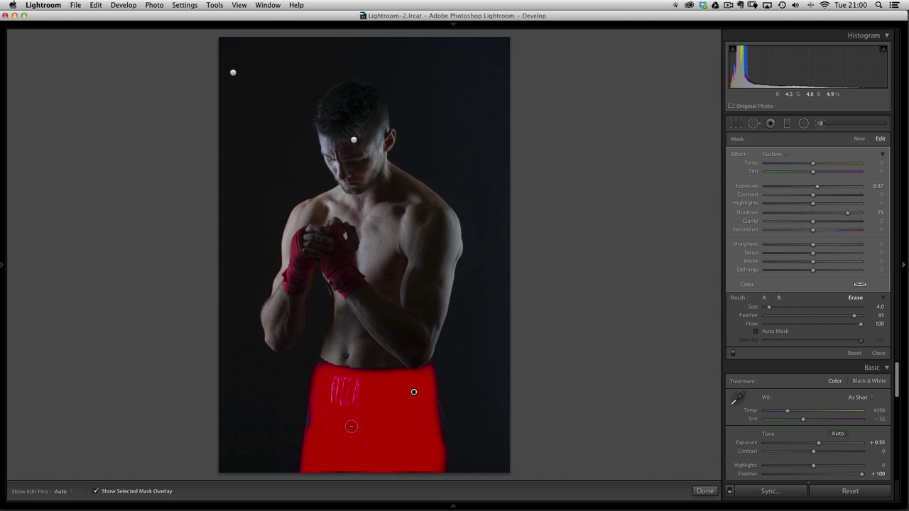
pyautogui.press('o')
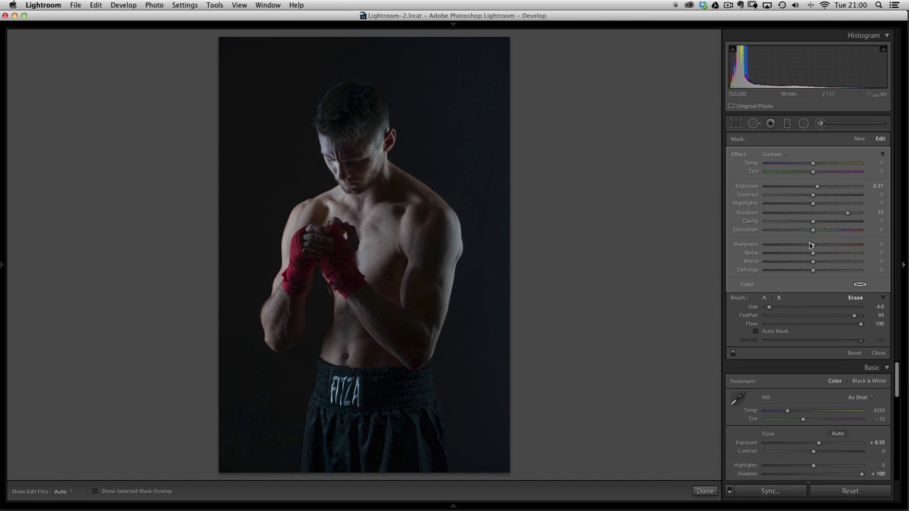
# Set the shorts mask's Shadows to 53 and Clarity to 100, and duplicate the mask to double its effect
pyautogui.moveTo(847, 212)
pyautogui.mouseDown()
pyautogui.moveTo(838, 212)
pyautogui.moveTo(859, 224)
pyautogui.mouseUp()
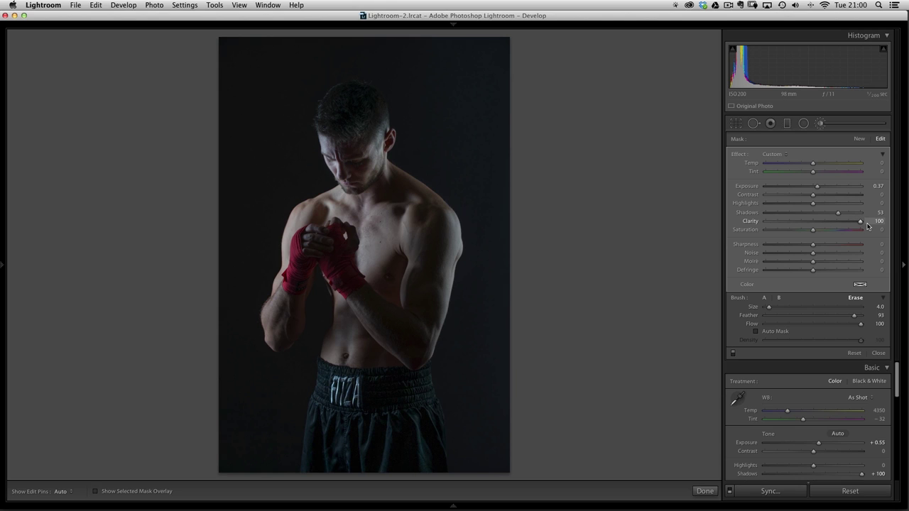
pyautogui.click(414, 392)
pyautogui.rightClick(414, 392)
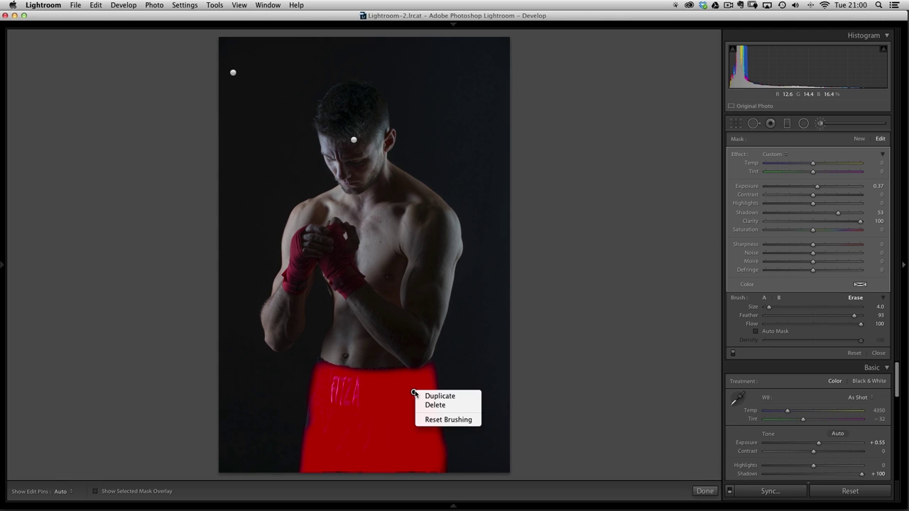
pyautogui.click(439, 396)
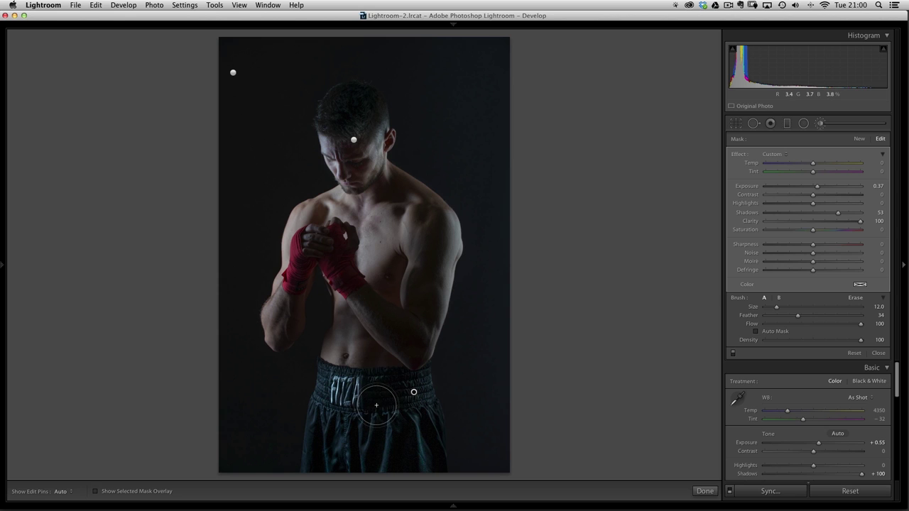
pyautogui.click(820, 123)
# Remove the two prominent red moles on the chest with the Spot Removal tool in Heal mode at size 19
pyautogui.moveTo(377, 233); pyautogui.dragTo(467, 233)
pyautogui.moveTo(459, 268); pyautogui.dragTo(354, 235)
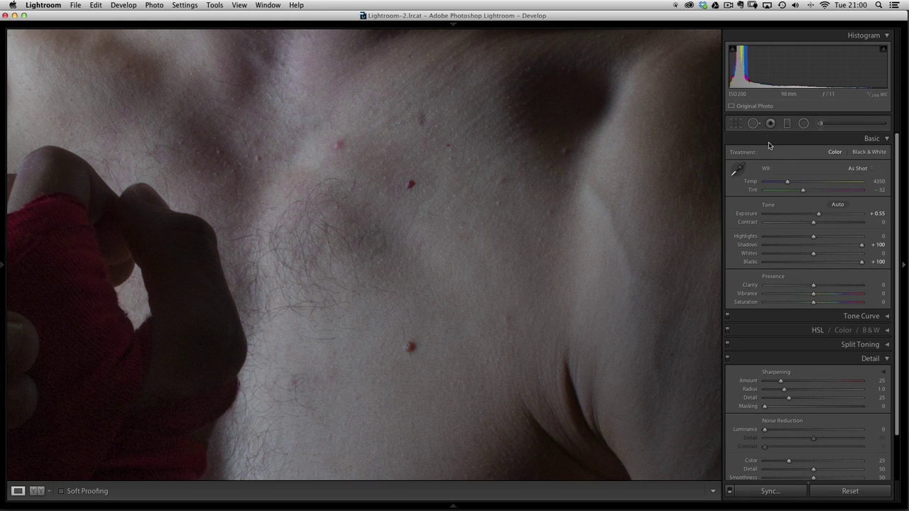
pyautogui.click(754, 124)
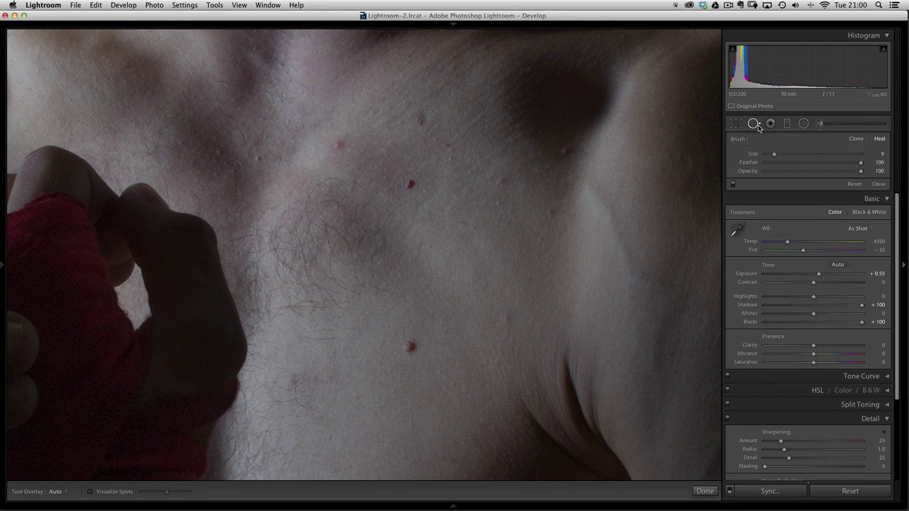
pyautogui.click(878, 140)
pyautogui.click(407, 185)
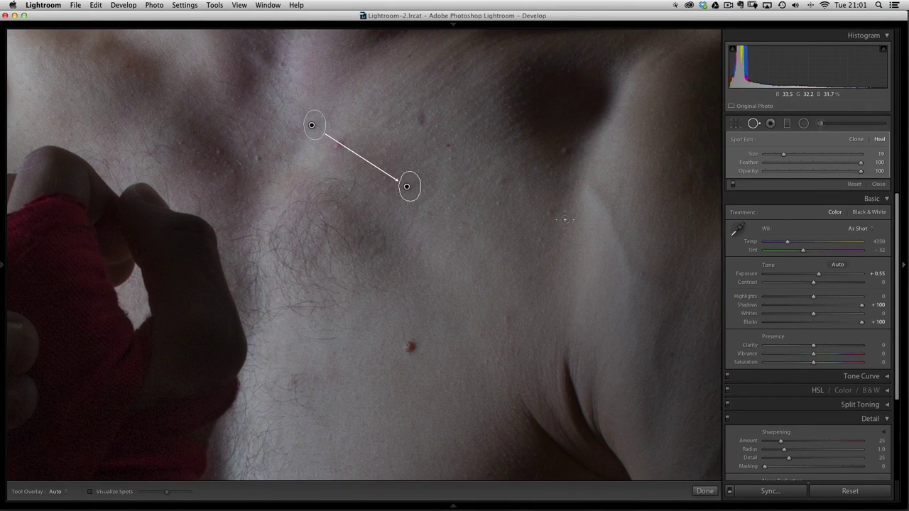
pyautogui.click(410, 348)
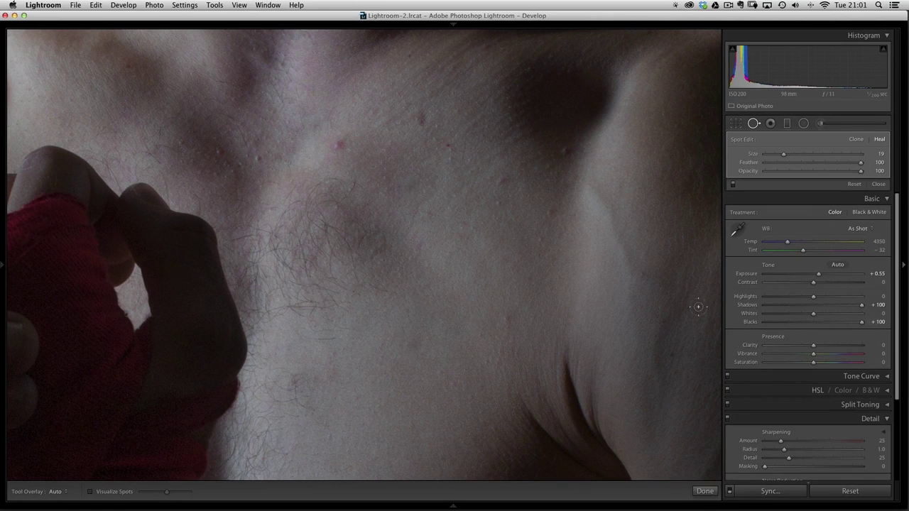
# Heal five smaller blemishes across the chest, from beside the armpit to the inner chest, at size 19
pyautogui.click(566, 149)
pyautogui.click(497, 184)
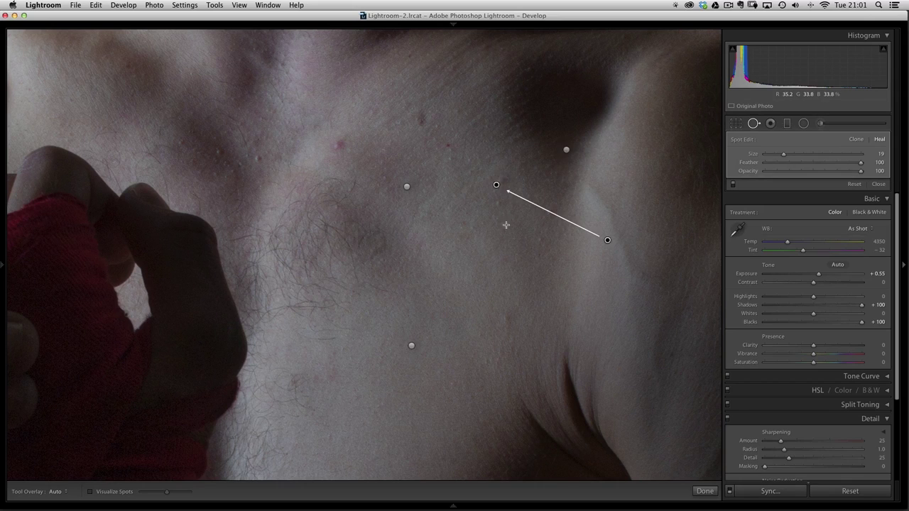
pyautogui.click(507, 318)
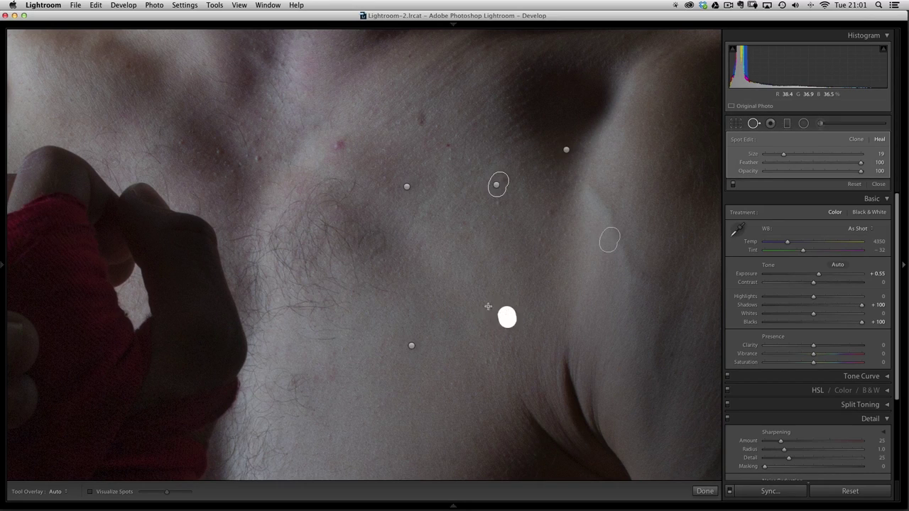
pyautogui.click(421, 120)
pyautogui.click(336, 143)
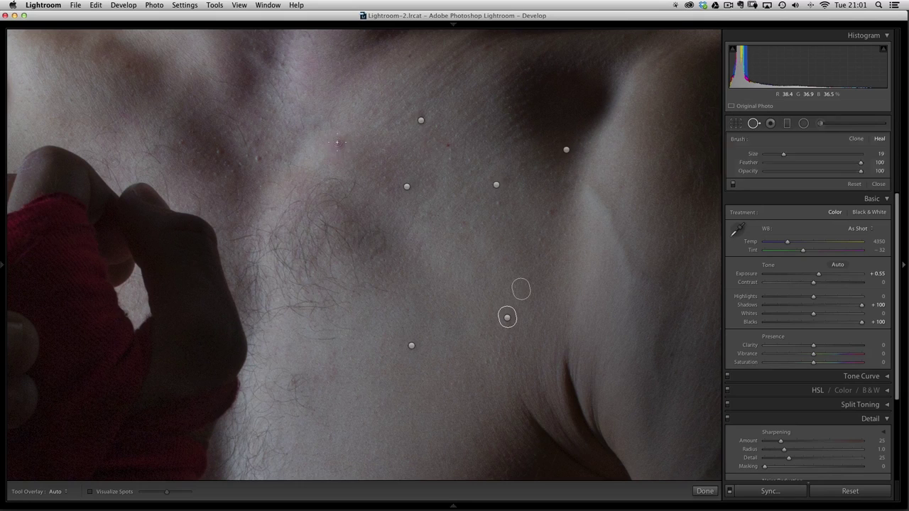
# Reduce the healing brush to size 13 and remove the small spots on the middle of the chest above the wrapped hand
pyautogui.scroll(-3, 263, 145)
pyautogui.click(259, 156)
pyautogui.click(206, 131)
pyautogui.click(235, 161)
pyautogui.click(210, 165)
# Heal the remaining small spot on the upper chest below the collarbone at size 13
pyautogui.moveTo(213, 168); pyautogui.dragTo(497, 258)
pyautogui.scroll(-10, 396, 229)
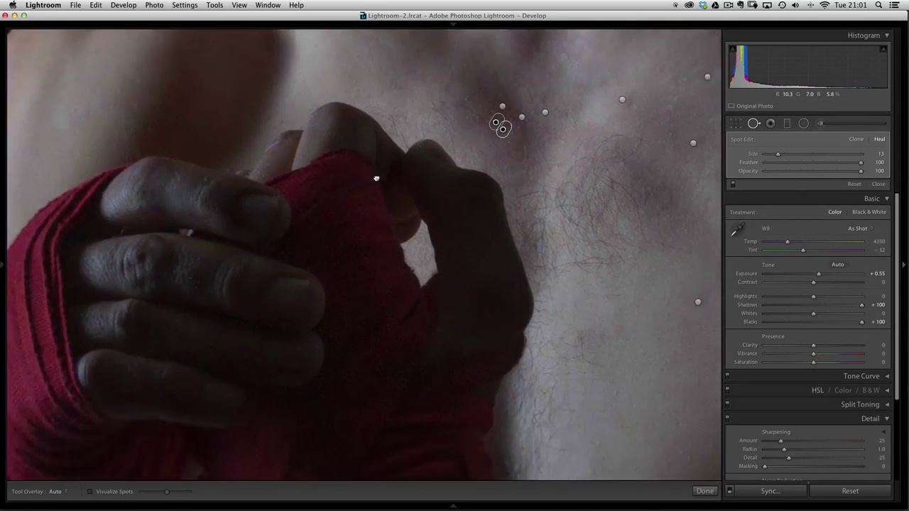
pyautogui.scroll(10, 317, 246)
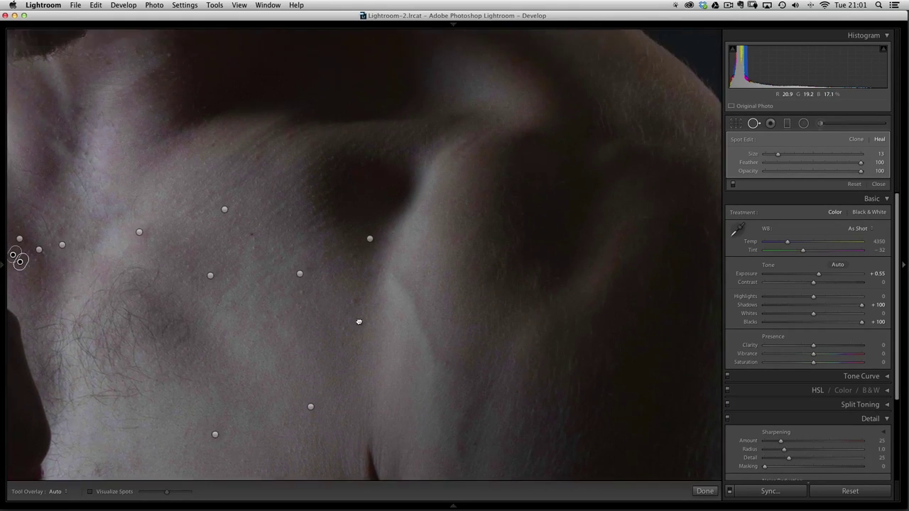
pyautogui.scroll(4, 358, 322)
pyautogui.hscroll(-2, 359, 322)
pyautogui.click(322, 315)
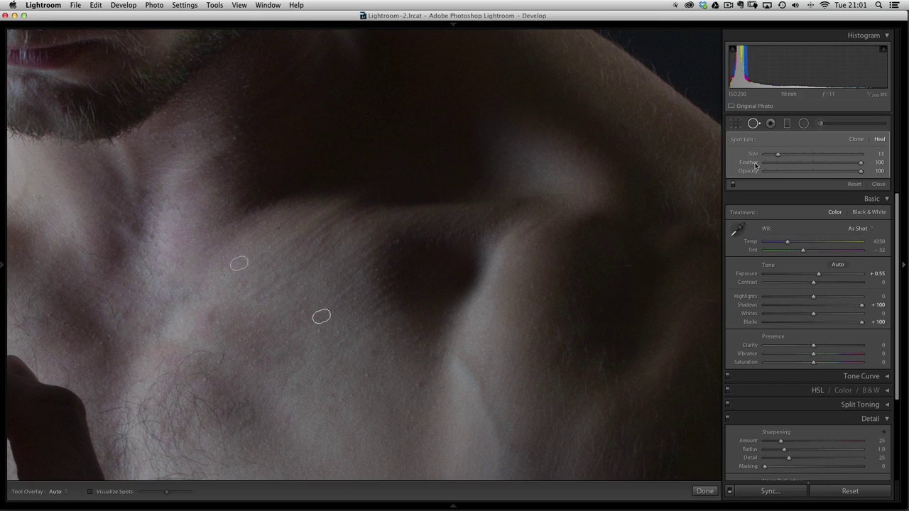
# Leave the Spot Removal tool and set a custom white balance by sampling the dark background beside the boxer as the neutral
pyautogui.click(754, 123)
pyautogui.click(367, 213)
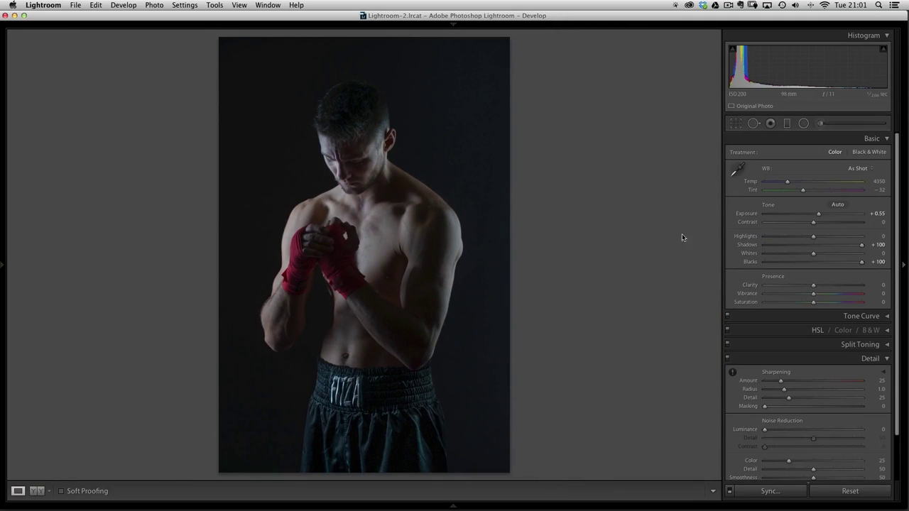
pyautogui.click(738, 170)
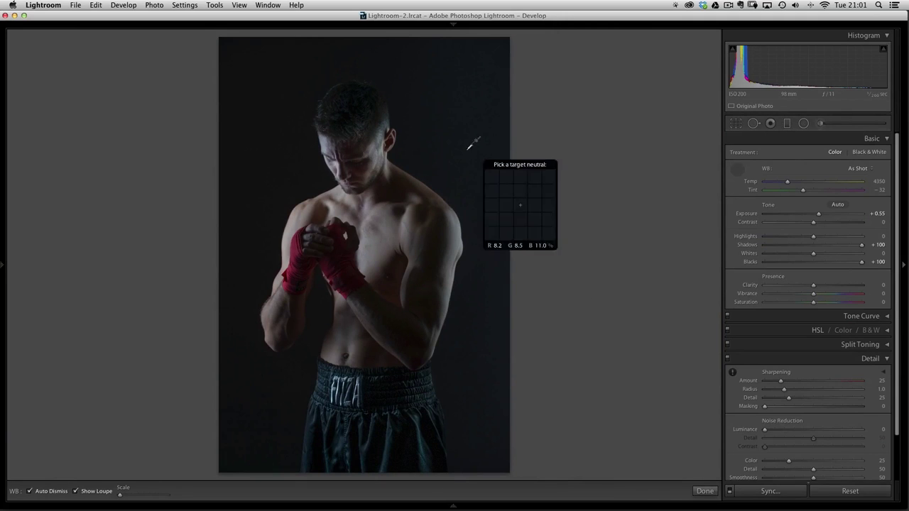
pyautogui.click(499, 210)
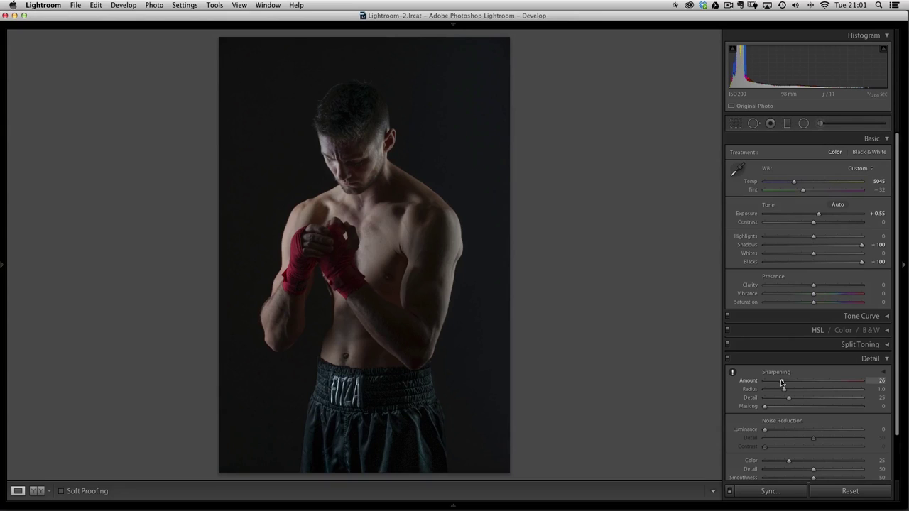
# Set the sharpening Amount to 90 and Masking to 74, previewing the edge mask while adjusting it
pyautogui.moveTo(781, 384); pyautogui.dragTo(822, 384)
pyautogui.press('alt')
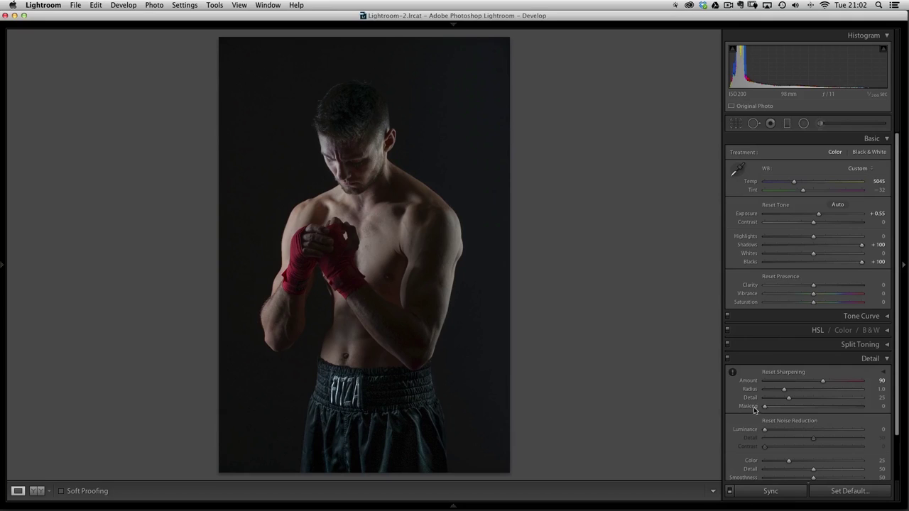
pyautogui.keyDown('alt'); pyautogui.click(765, 409); pyautogui.keyUp('alt')
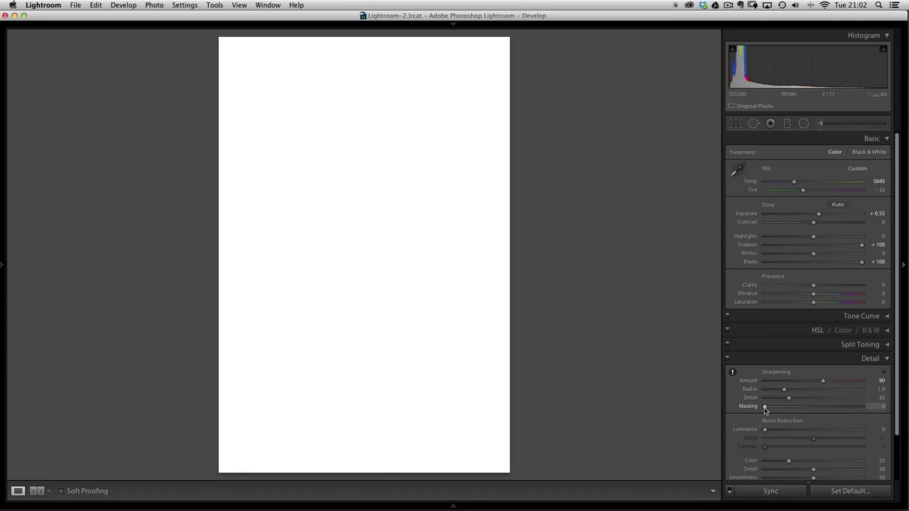
pyautogui.moveTo(765, 409); pyautogui.dragTo(829, 408)
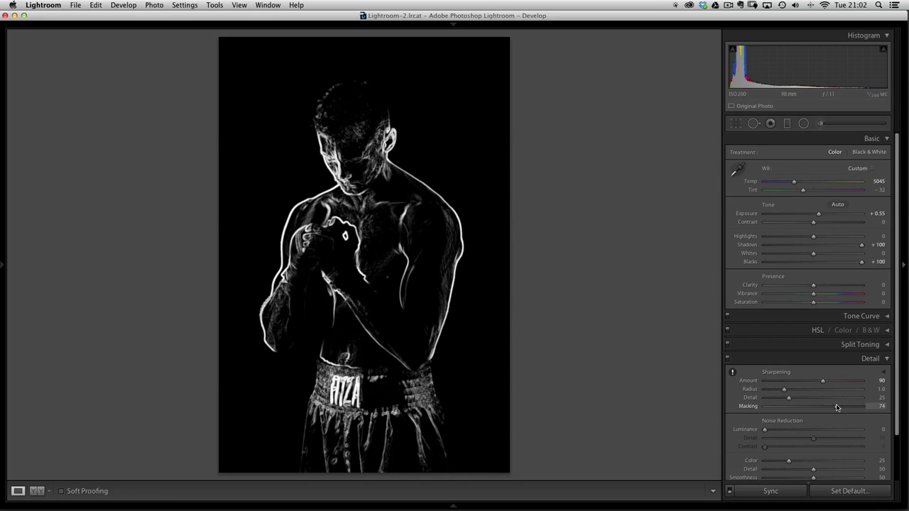
pyautogui.moveTo(836, 408); pyautogui.dragTo(837, 407)
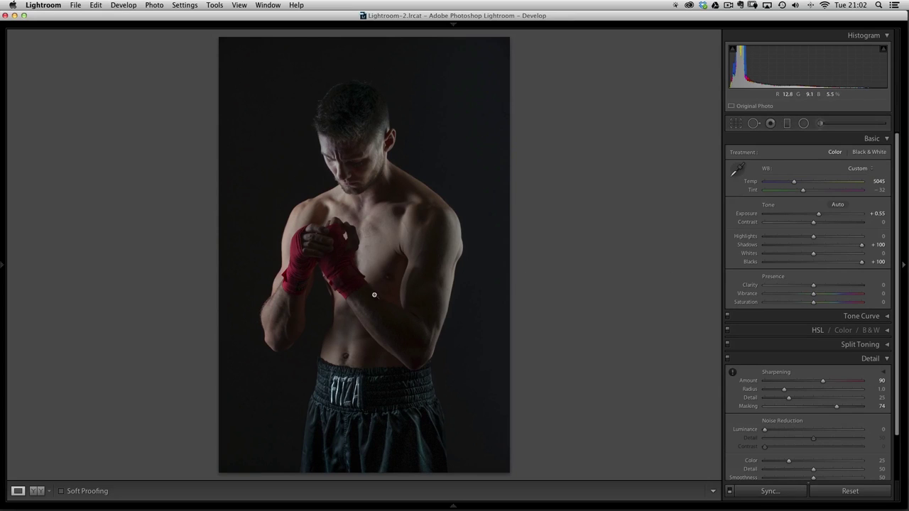
# Open the photo as a Smart Object in Photoshop
pyautogui.click(154, 5)
pyautogui.moveTo(157, 58)
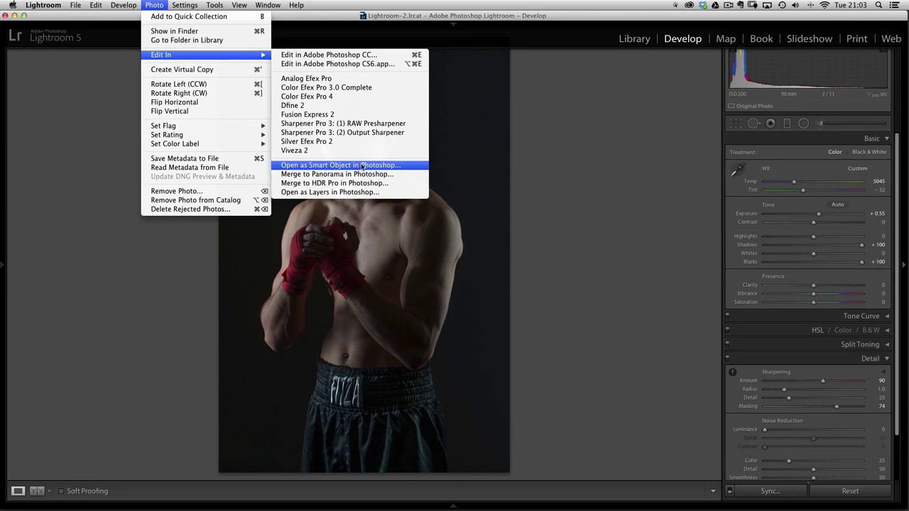
pyautogui.click(357, 166)
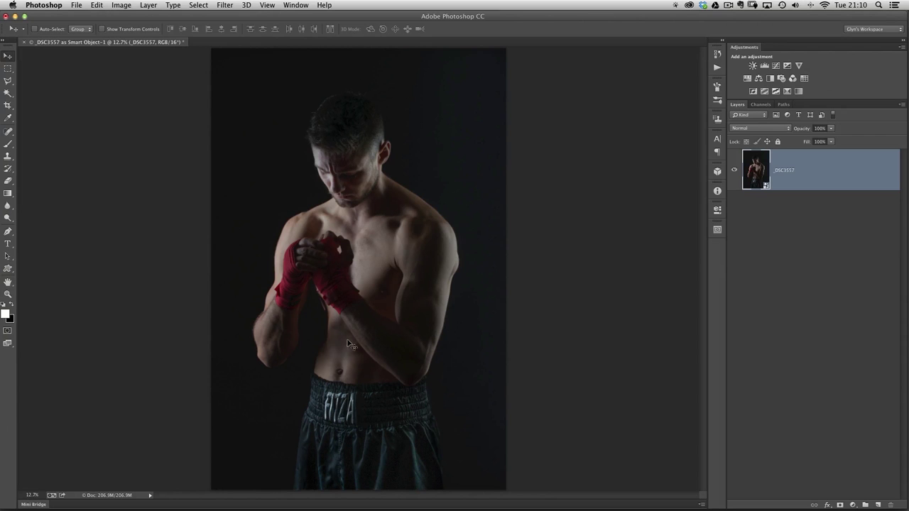
# Open the Liquify filter on the boxer's smart object layer
pyautogui.moveTo(322, 327); pyautogui.dragTo(406, 345)
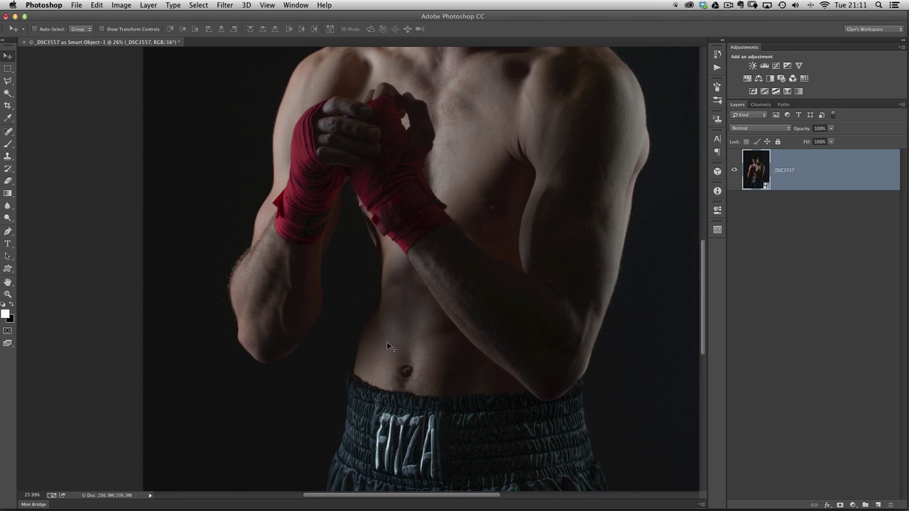
pyautogui.scroll(-3, 377, 304)
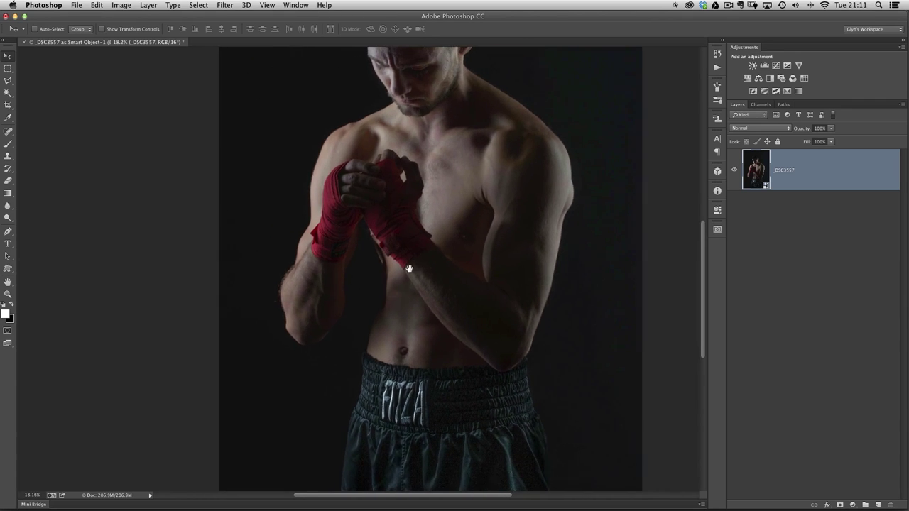
pyautogui.scroll(-2, 393, 297)
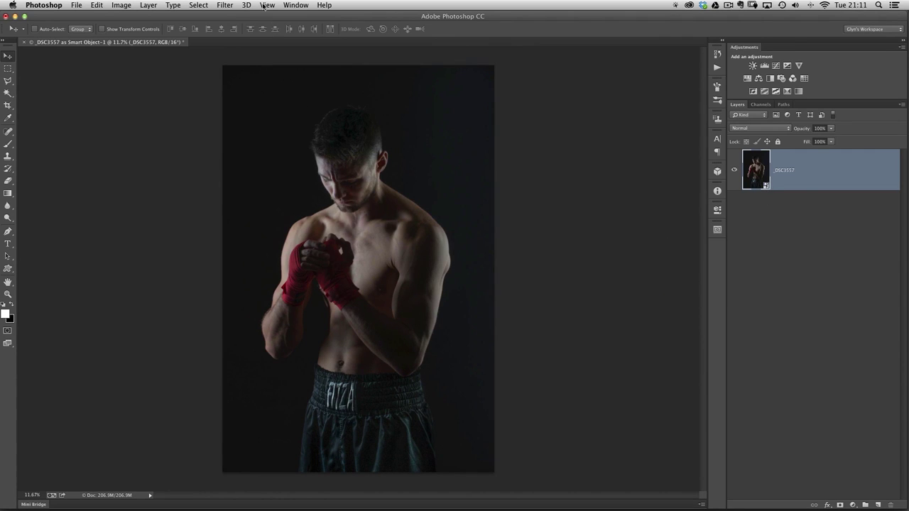
pyautogui.click(224, 6)
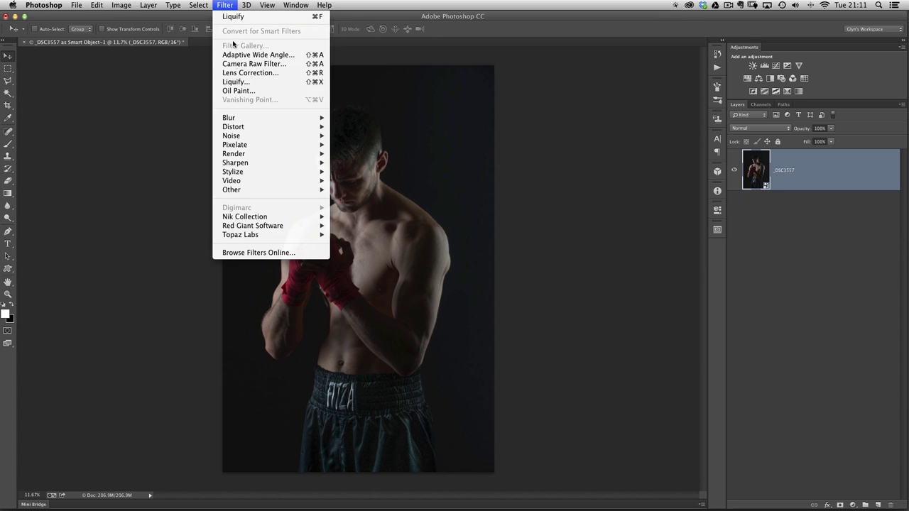
pyautogui.click(238, 82)
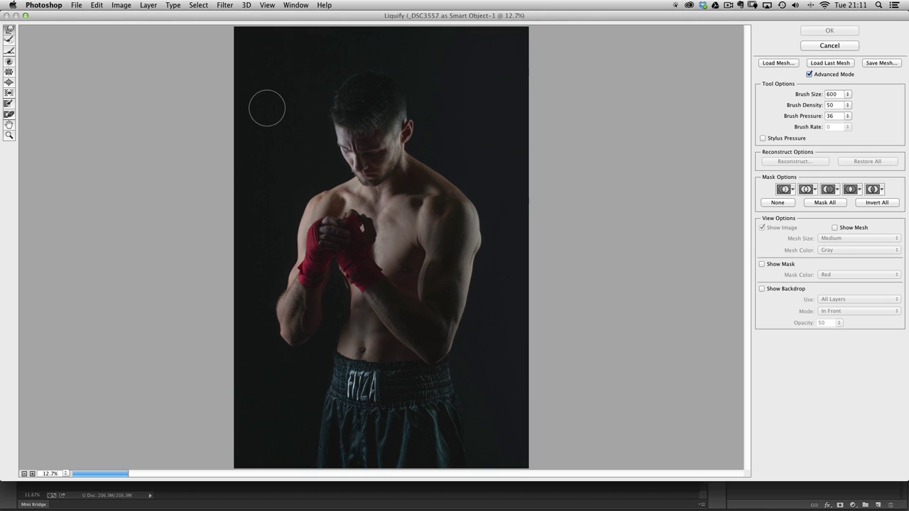
# Choose the Freeze Mask tool in Liquify and enlarge its brush to size 500 for work around the waist
pyautogui.click(9, 135)
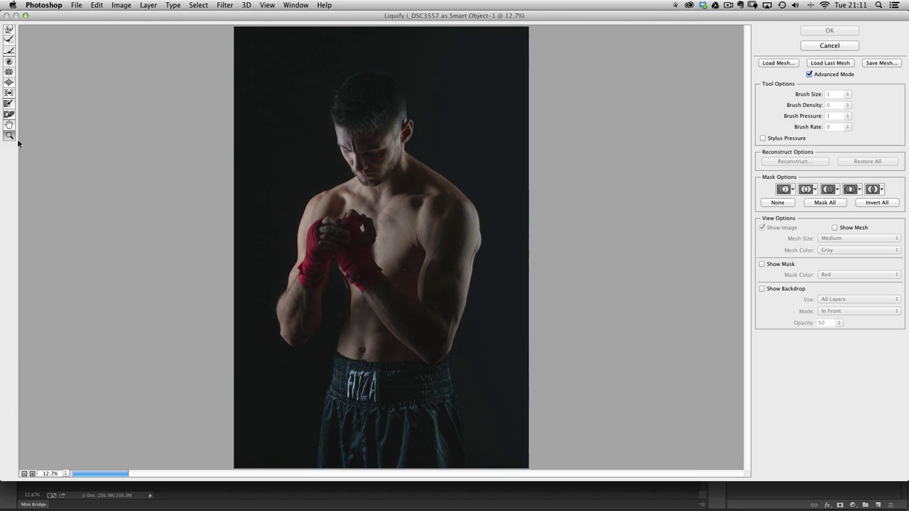
pyautogui.click(433, 417)
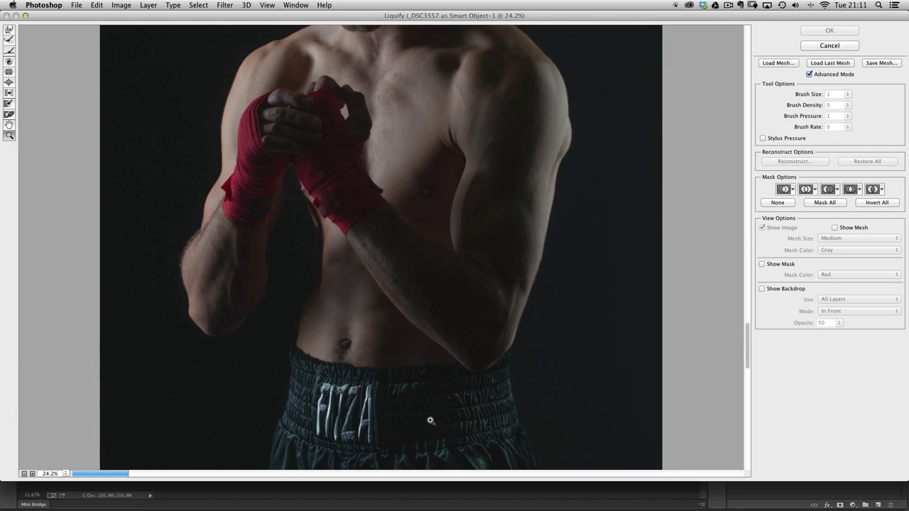
pyautogui.scroll(-1, 341, 316)
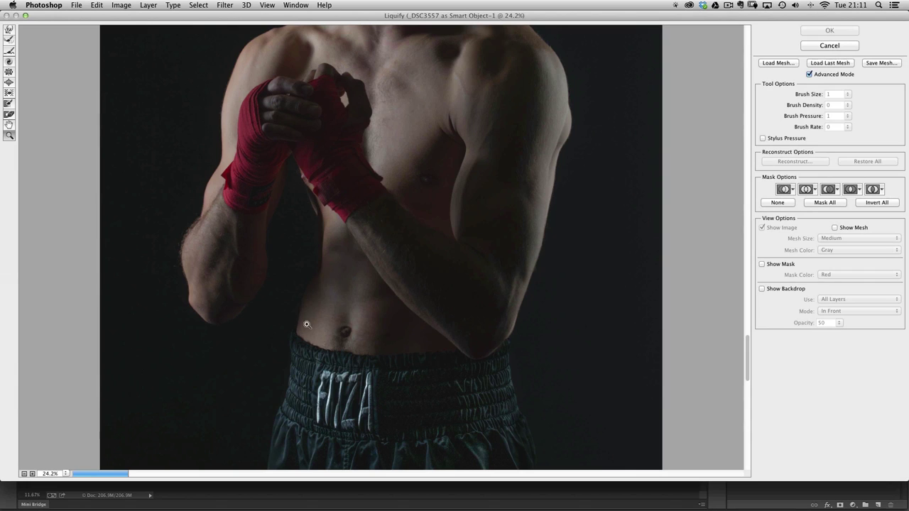
pyautogui.click(9, 104)
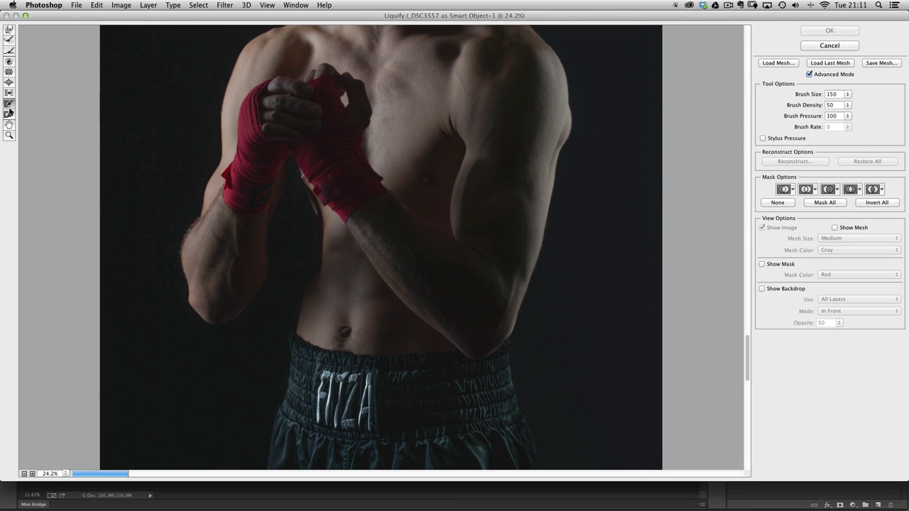
pyautogui.press(']')
pyautogui.press(']')
pyautogui.press(']')
pyautogui.press(']')
pyautogui.press(']')
pyautogui.press(']')
# Show the mask overlay and freeze both hand wraps, the forearms and the middle of the abdomen
pyautogui.click(259, 157)
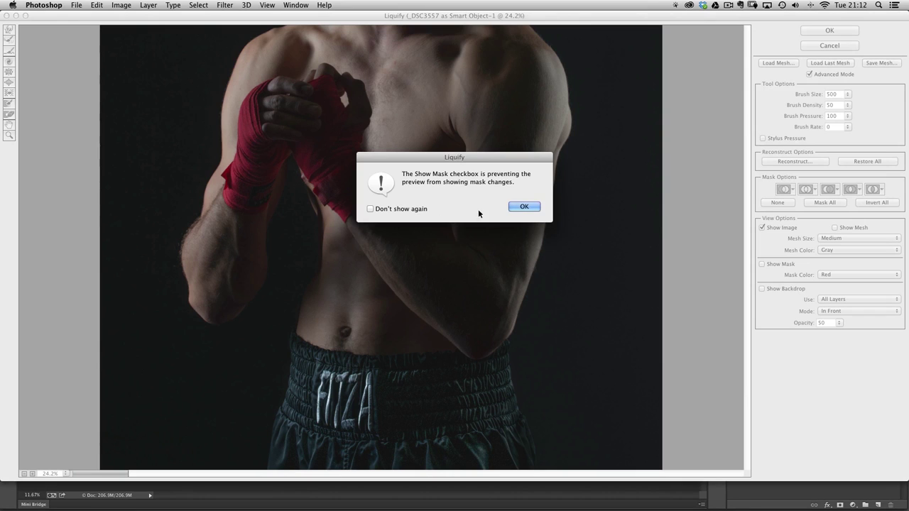
pyautogui.click(524, 206)
pyautogui.click(775, 265)
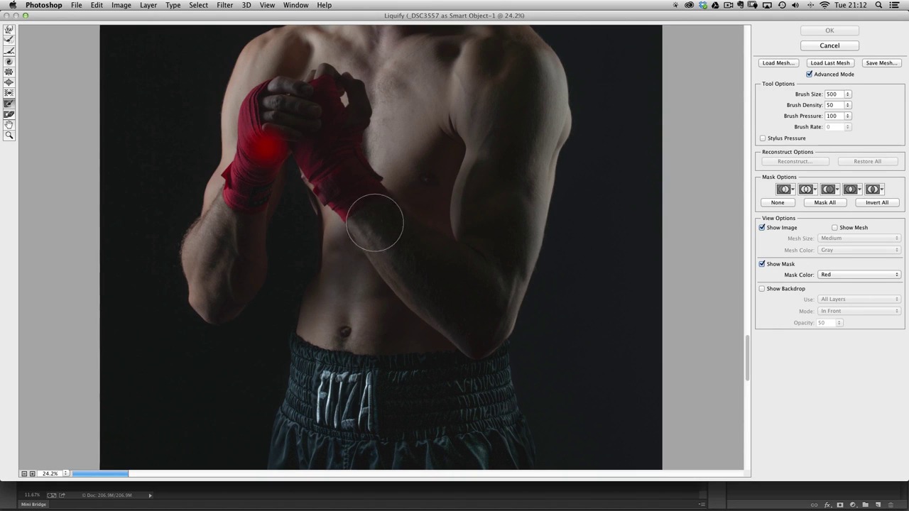
pyautogui.moveTo(263, 127)
pyautogui.mouseDown()
pyautogui.moveTo(248, 222)
pyautogui.moveTo(254, 260)
pyautogui.moveTo(218, 324)
pyautogui.moveTo(202, 235)
pyautogui.moveTo(229, 158)
pyautogui.moveTo(259, 130)
pyautogui.moveTo(247, 169)
pyautogui.moveTo(236, 174)
pyautogui.moveTo(263, 123)
pyautogui.moveTo(301, 135)
pyautogui.moveTo(340, 171)
pyautogui.moveTo(328, 155)
pyautogui.moveTo(383, 245)
pyautogui.moveTo(393, 313)
pyautogui.moveTo(391, 264)
pyautogui.moveTo(382, 322)
pyautogui.moveTo(381, 309)
pyautogui.moveTo(360, 359)
pyautogui.moveTo(387, 257)
pyautogui.moveTo(383, 311)
pyautogui.moveTo(367, 352)
pyautogui.moveTo(389, 242)
pyautogui.moveTo(375, 190)
pyautogui.moveTo(337, 156)
pyautogui.moveTo(337, 166)
pyautogui.moveTo(285, 144)
pyautogui.moveTo(218, 324)
pyautogui.moveTo(214, 233)
pyautogui.moveTo(230, 115)
pyautogui.moveTo(255, 113)
pyautogui.moveTo(315, 137)
pyautogui.mouseUp()
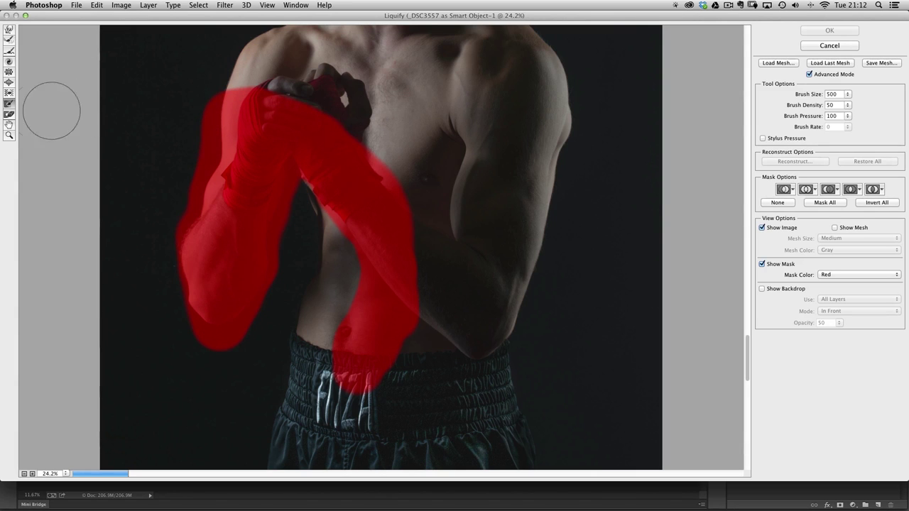
# Push the outer waist and shorts edge inward with the Forward Warp tool at brush sizes 1000 and 800, and hide the mask overlay
pyautogui.click(10, 31)
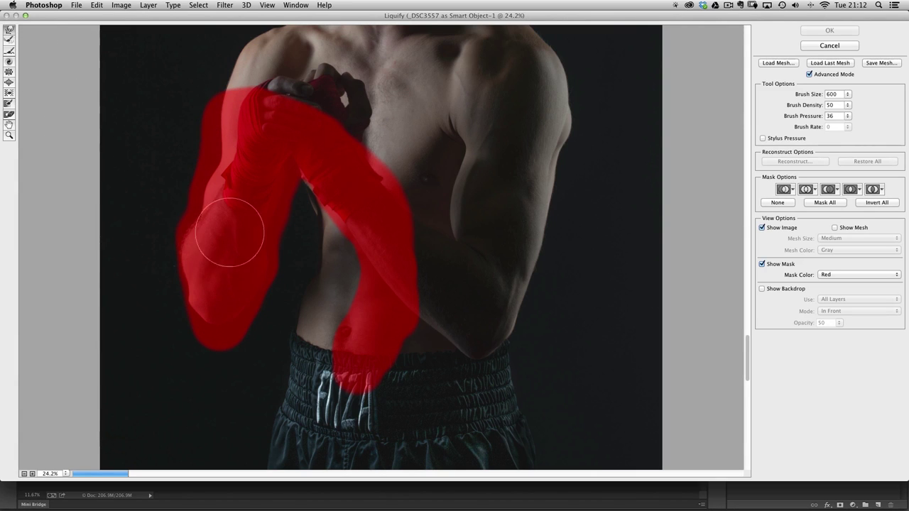
pyautogui.press(']')
pyautogui.press(']')
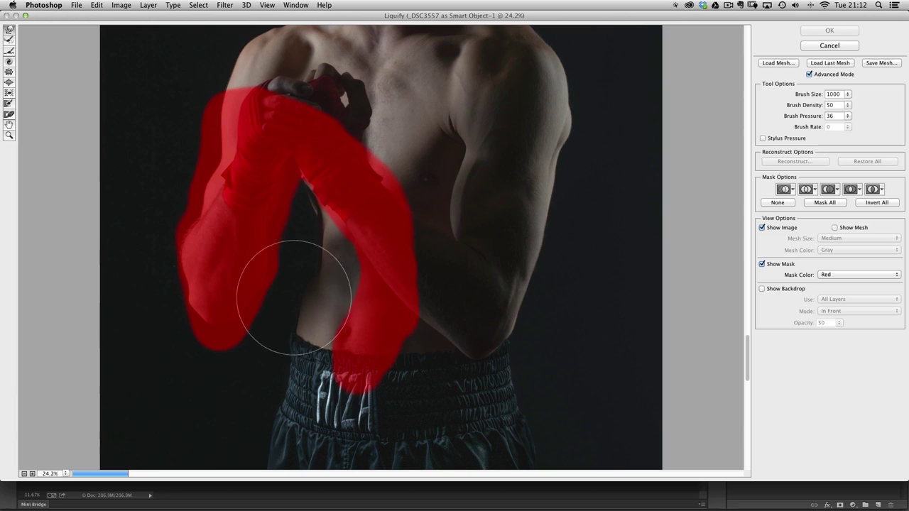
pyautogui.moveTo(248, 318); pyautogui.dragTo(248, 325)
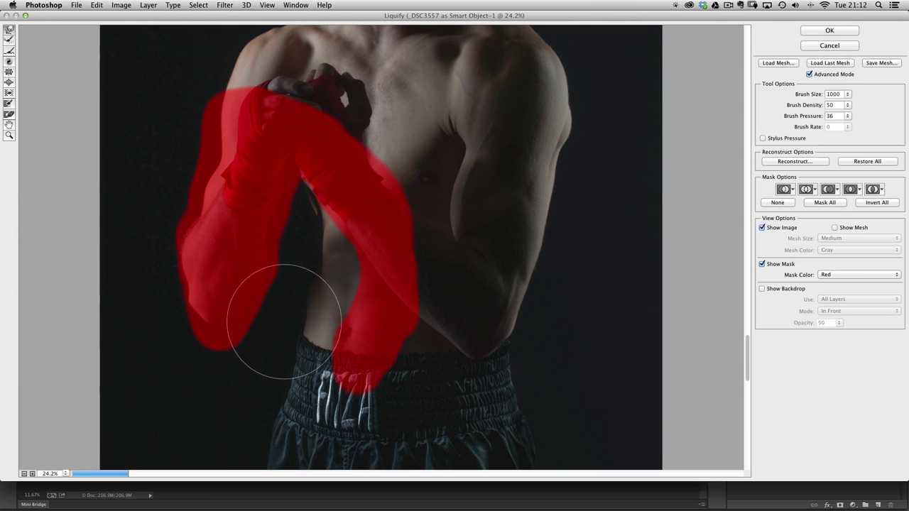
pyautogui.press('[')
pyautogui.press('[')
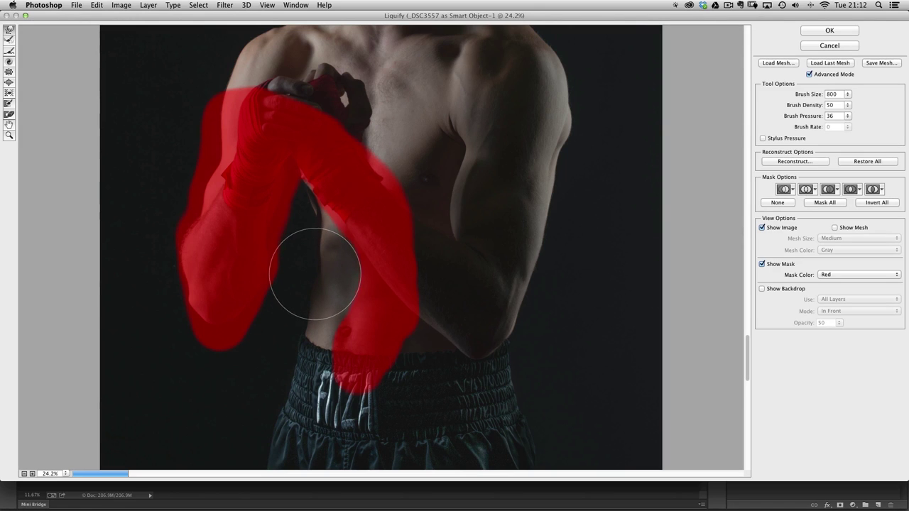
pyautogui.click(762, 265)
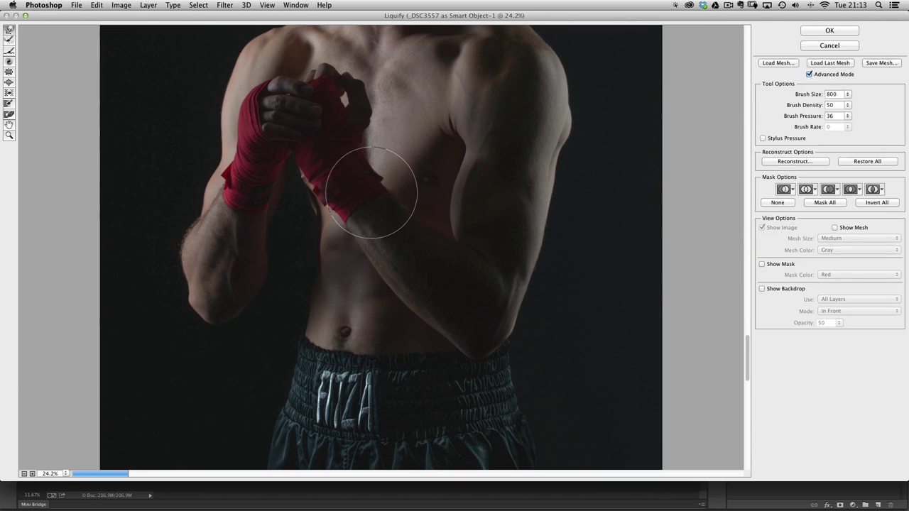
pyautogui.moveTo(382, 205)
pyautogui.mouseDown()
pyautogui.moveTo(407, 213)
pyautogui.moveTo(375, 213)
pyautogui.mouseUp()
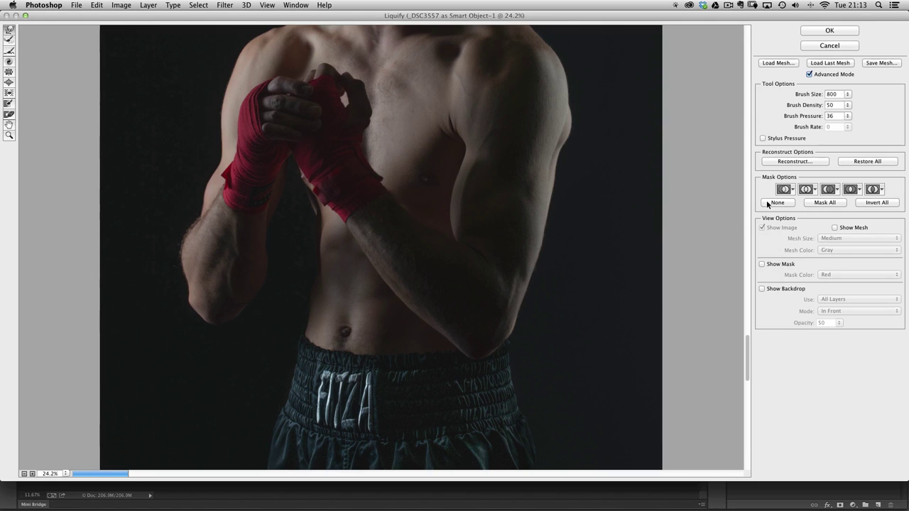
# Try different reconstruction amounts to compare the waist before and after warping, and cancel the change
pyautogui.click(794, 162)
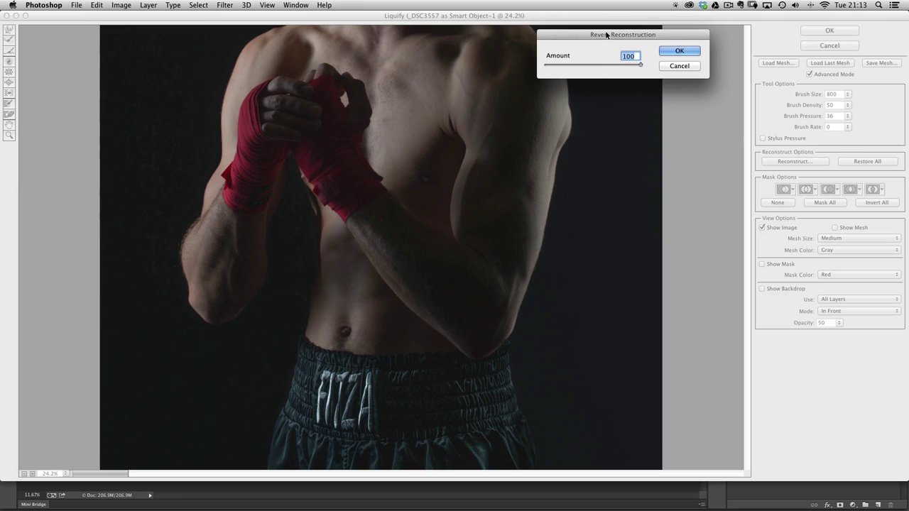
pyautogui.moveTo(605, 33); pyautogui.dragTo(583, 108)
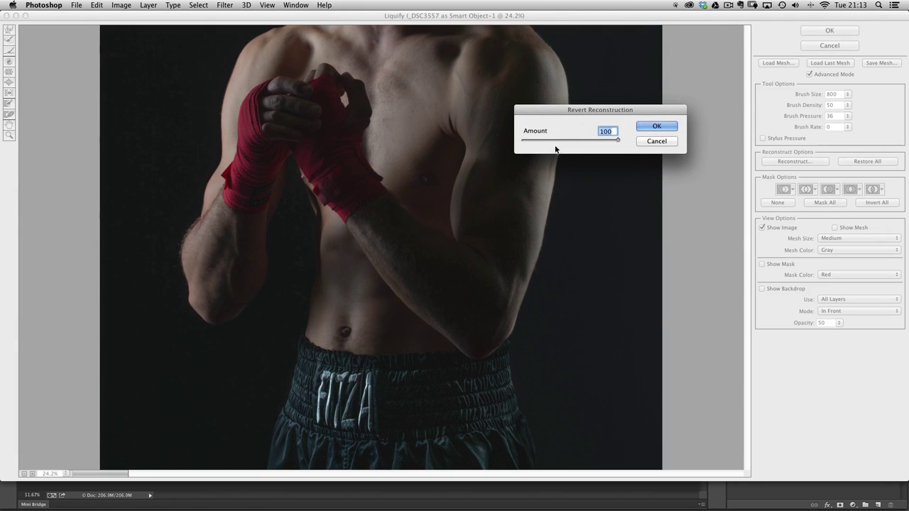
pyautogui.moveTo(617, 140)
pyautogui.mouseDown()
pyautogui.moveTo(525, 140)
pyautogui.moveTo(588, 150)
pyautogui.moveTo(602, 146)
pyautogui.moveTo(534, 149)
pyautogui.moveTo(600, 142)
pyautogui.moveTo(517, 144)
pyautogui.moveTo(629, 149)
pyautogui.mouseUp()
pyautogui.click(658, 141)
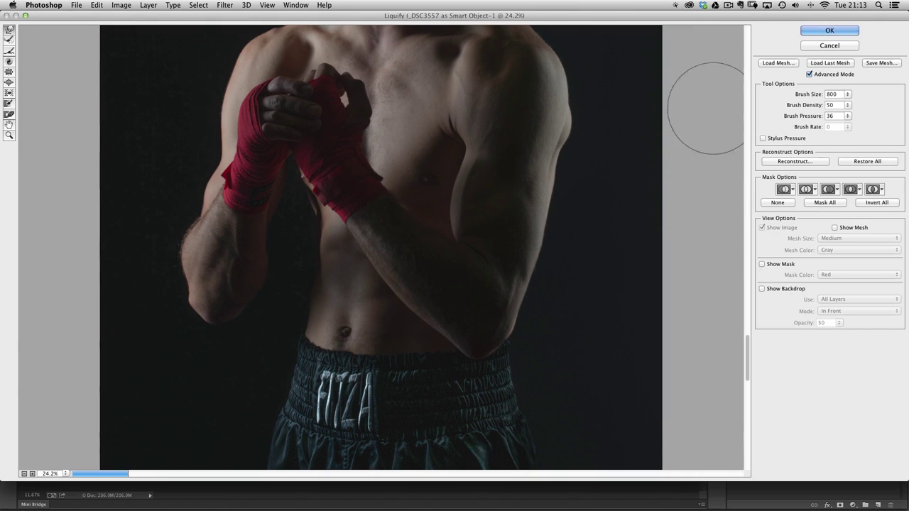
# Apply the Liquify changes to the smart object
pyautogui.click(831, 34)
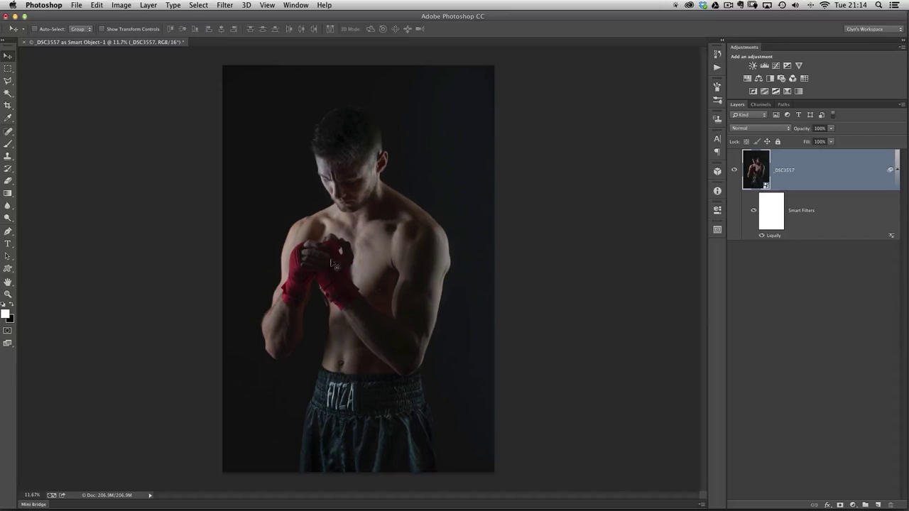
# Add a blank layer above the smart object and set up the Clone Stamp with a 0% hardness brush sampling Current & Below
pyautogui.moveTo(324, 307); pyautogui.dragTo(389, 311)
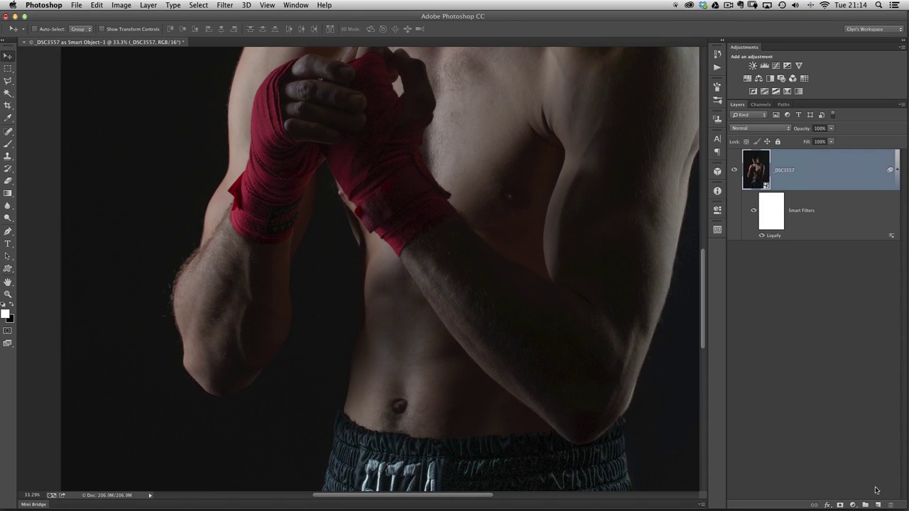
pyautogui.click(877, 504)
pyautogui.press('s')
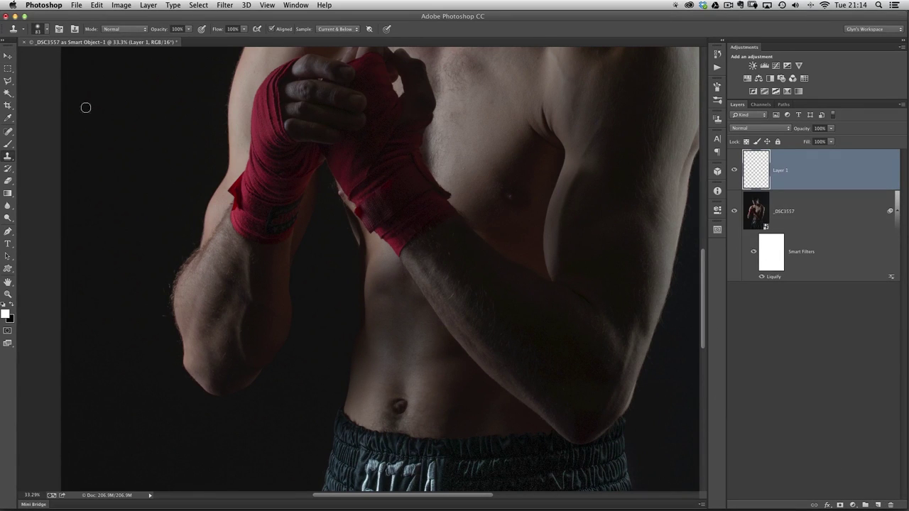
pyautogui.click(47, 30)
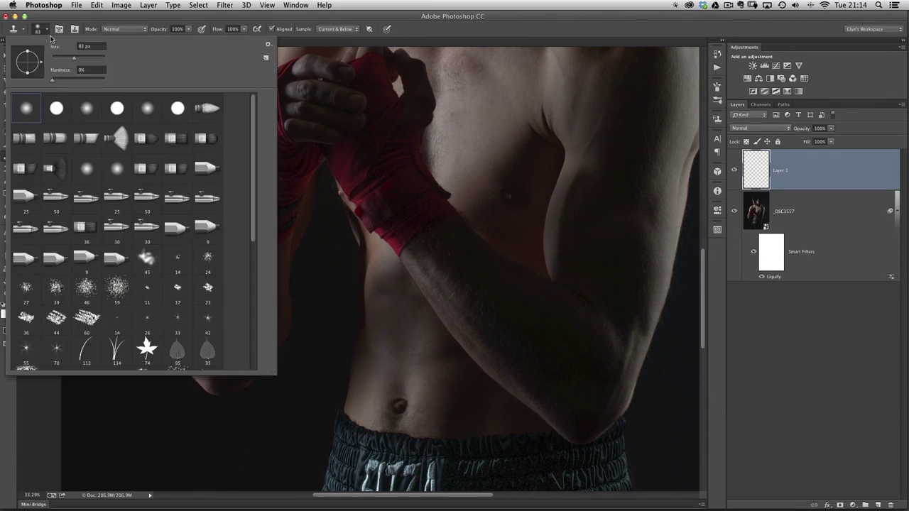
pyautogui.click(50, 81)
pyautogui.click(59, 29)
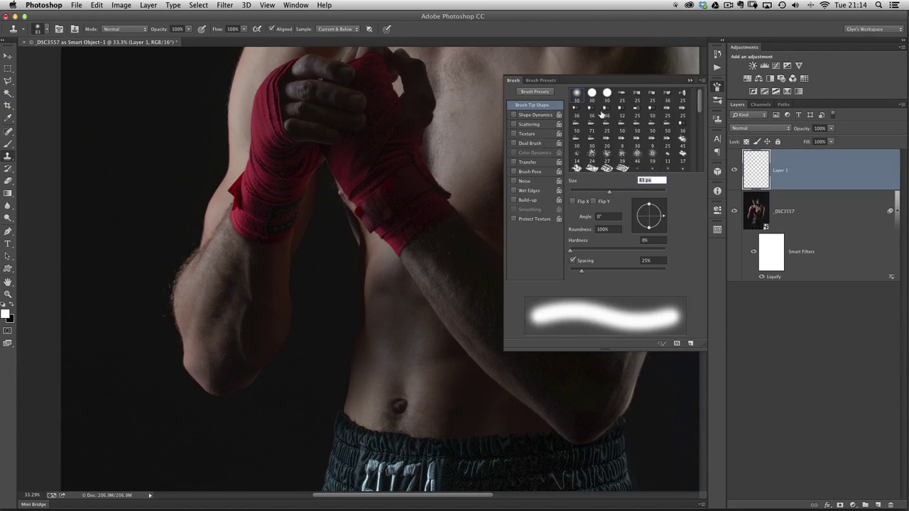
pyautogui.click(717, 87)
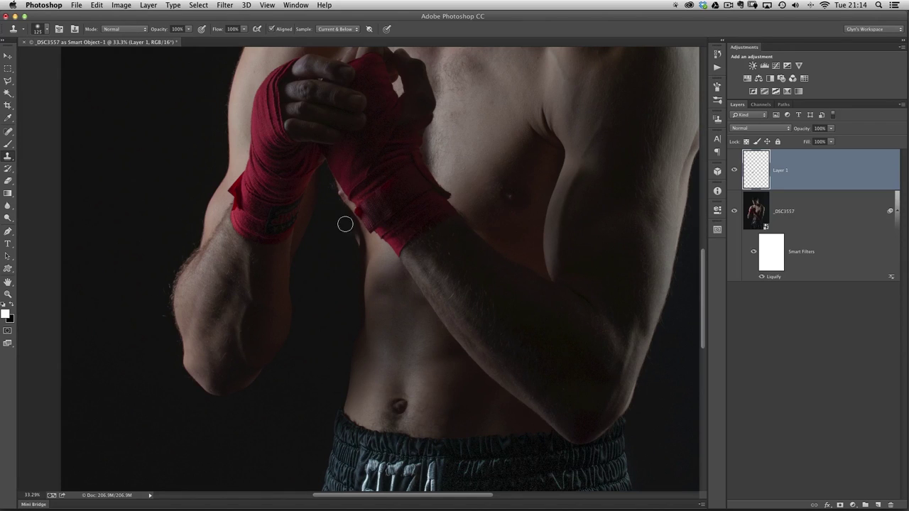
# Clone out the catch light along the torso edge below the hand wraps with a 125 px brush, toggling the layer to compare
pyautogui.moveTo(342, 218)
pyautogui.mouseDown()
pyautogui.moveTo(339, 210)
pyautogui.moveTo(345, 257)
pyautogui.moveTo(310, 273)
pyautogui.mouseUp()
pyautogui.click(733, 169)
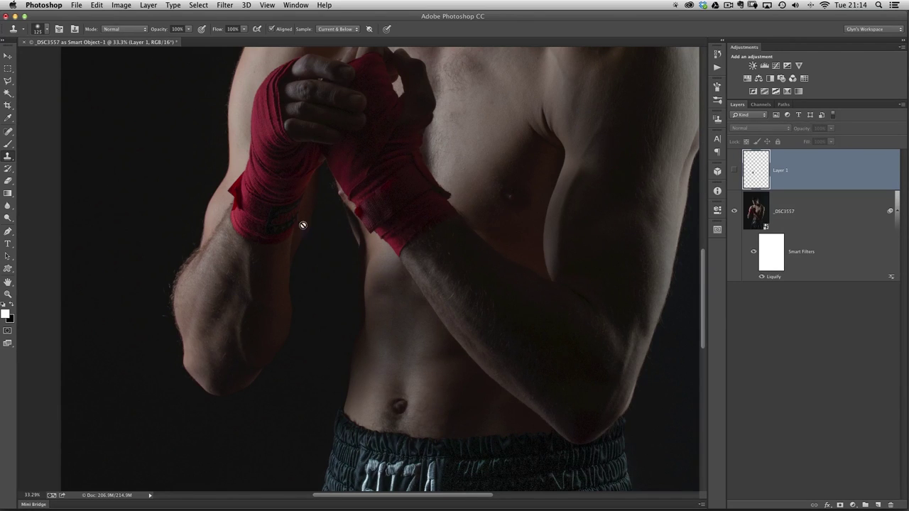
pyautogui.click(734, 171)
pyautogui.click(733, 170)
pyautogui.click(733, 170)
pyautogui.moveTo(365, 242); pyautogui.dragTo(385, 278)
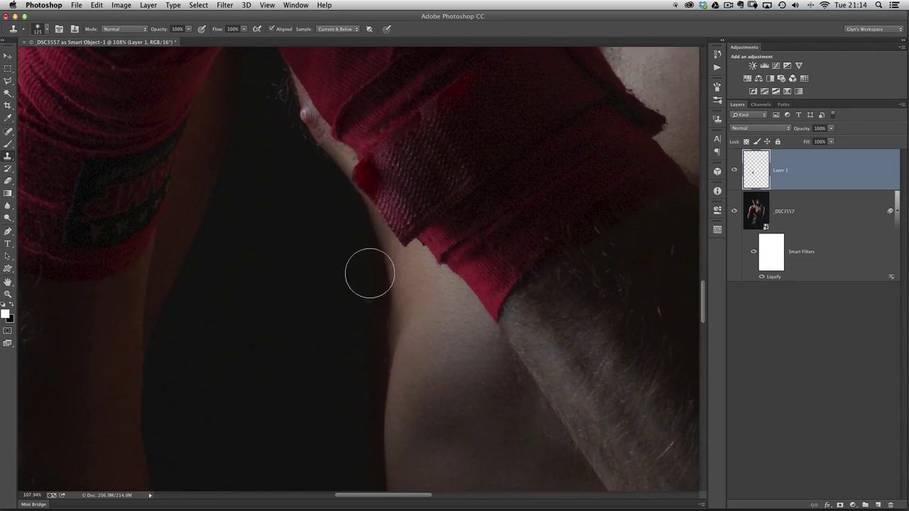
pyautogui.moveTo(407, 245); pyautogui.dragTo(382, 240)
# Rename the retouching layer "catch light" and fit the whole image in view
pyautogui.doubleClick(781, 172)
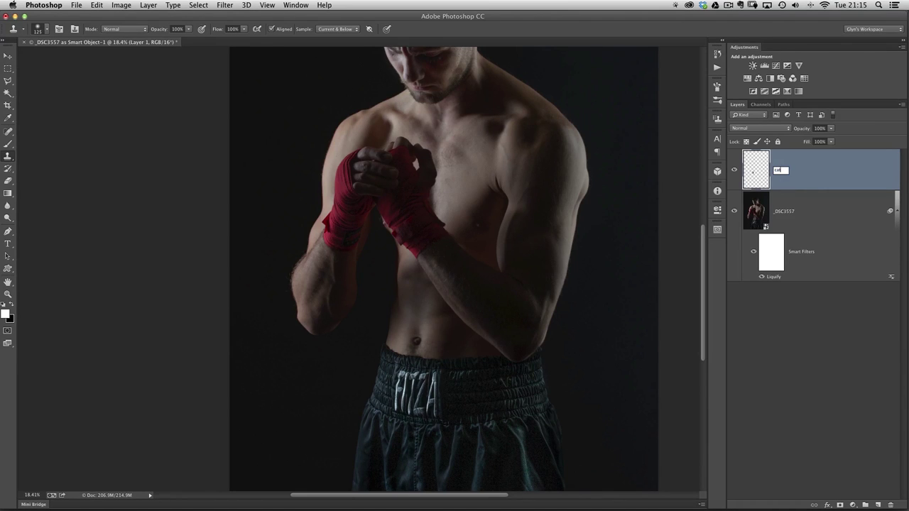
pyautogui.press('Return')
pyautogui.press('super+shift+2')
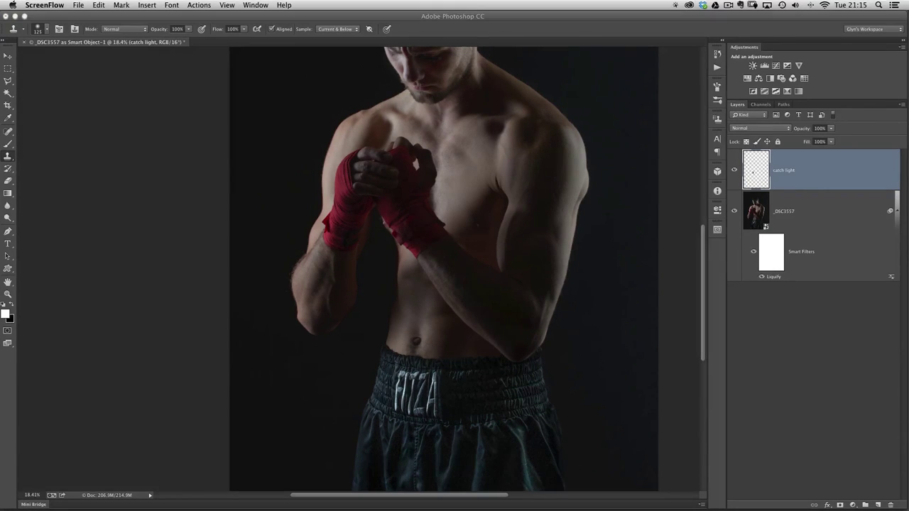
pyautogui.doubleClick(9, 283)
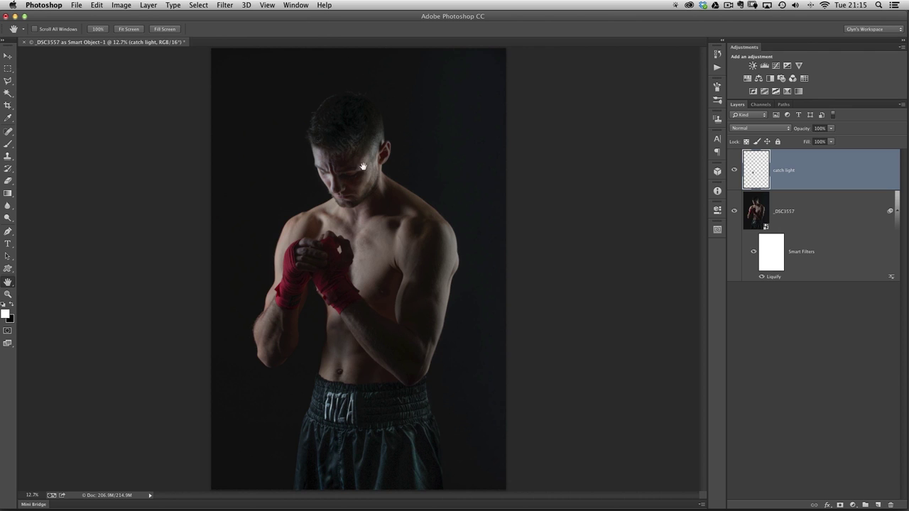
# Open the Adobe Paper Texture Pro extension and apply the Burnished clay texture in Soft Light mode
pyautogui.click(295, 5)
pyautogui.moveTo(393, 42)
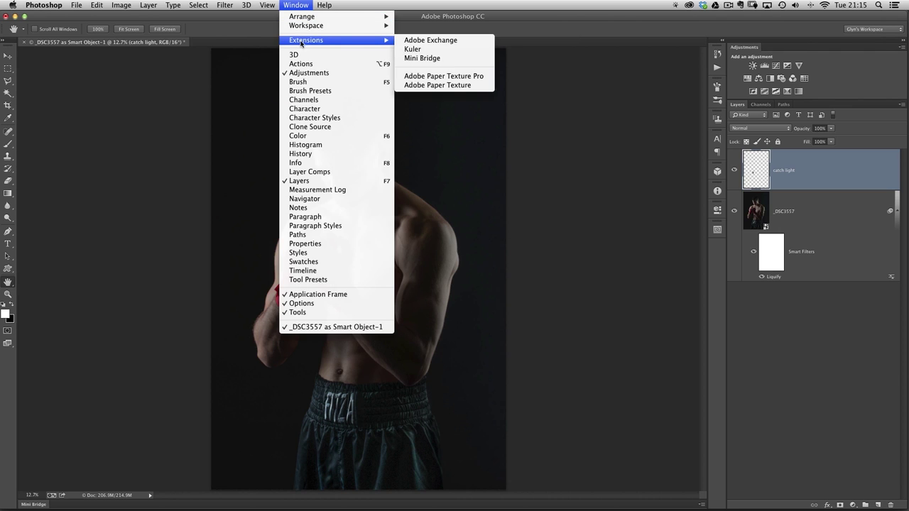
pyautogui.click(441, 77)
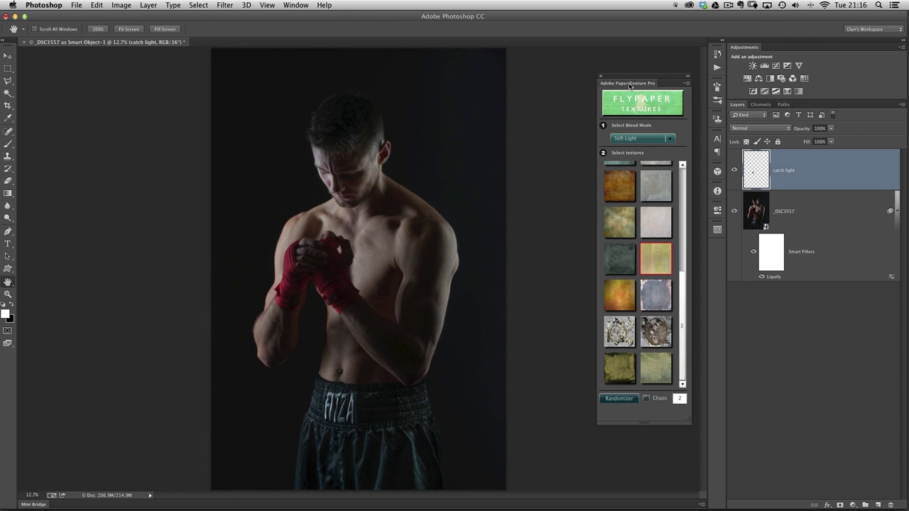
pyautogui.moveTo(629, 84); pyautogui.dragTo(615, 86)
pyautogui.moveTo(668, 232); pyautogui.dragTo(673, 191)
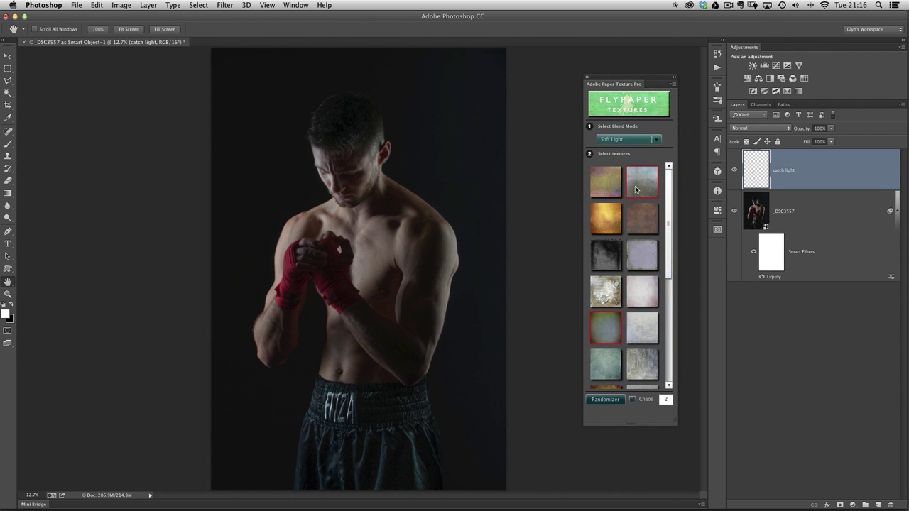
pyautogui.click(640, 182)
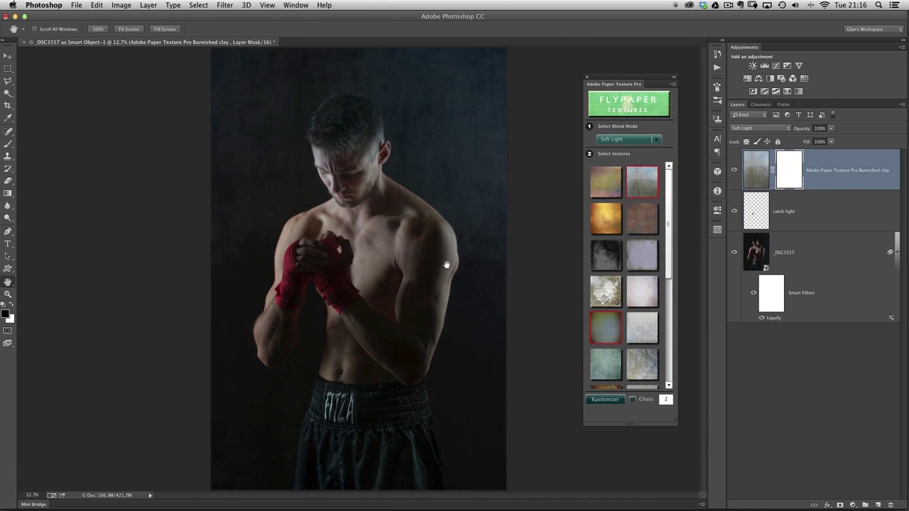
# Desaturate the Burnished clay texture and toggle its layer to compare the image with and without it
pyautogui.click(734, 171)
pyautogui.click(757, 169)
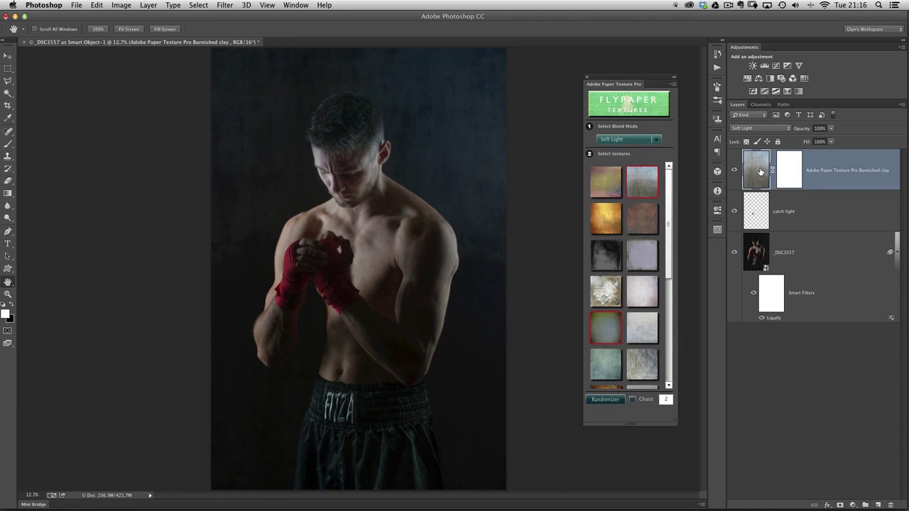
pyautogui.click(121, 6)
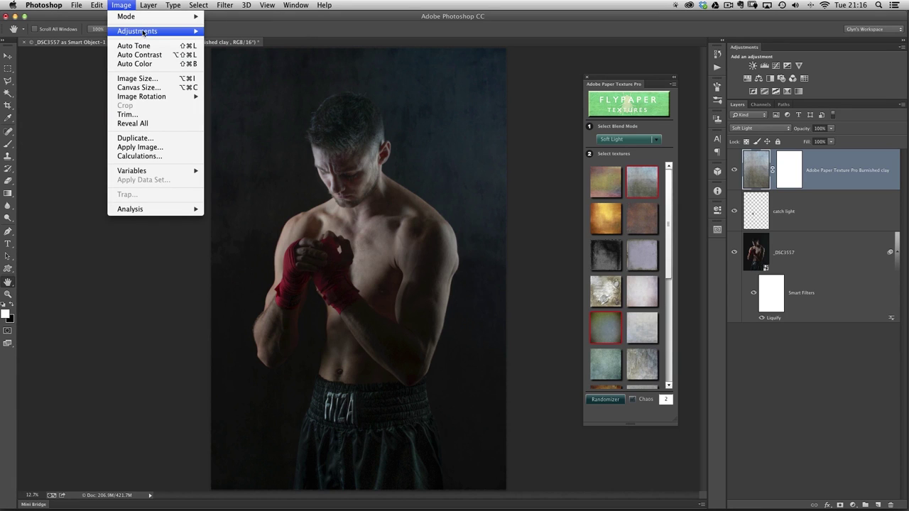
pyautogui.moveTo(143, 32)
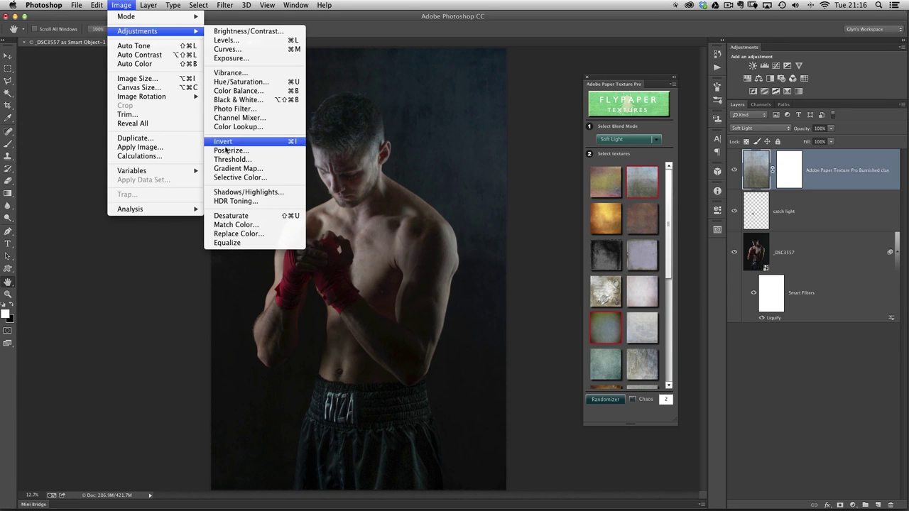
pyautogui.click(237, 217)
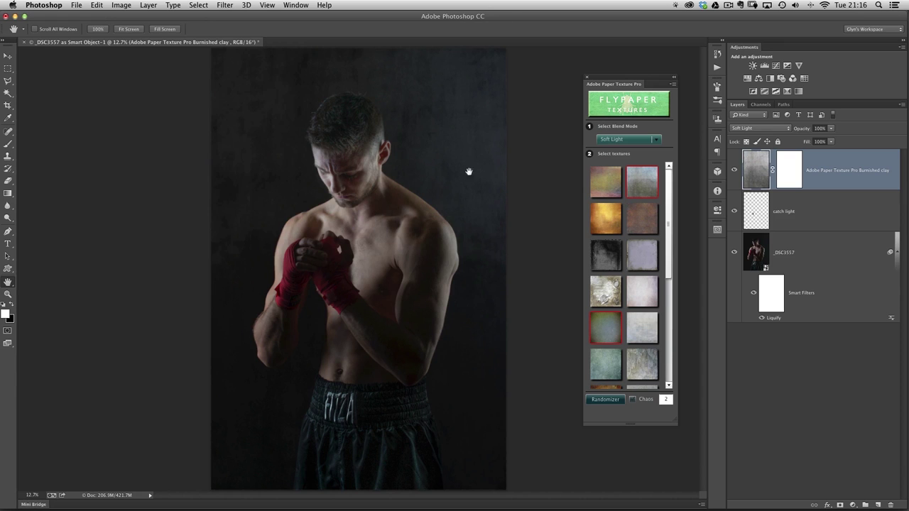
pyautogui.scroll(5, 359, 179)
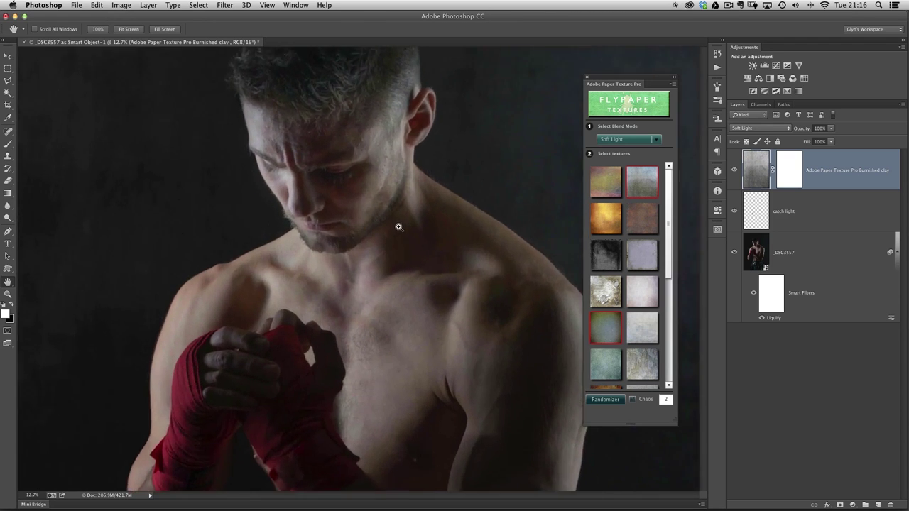
pyautogui.click(734, 171)
pyautogui.click(735, 173)
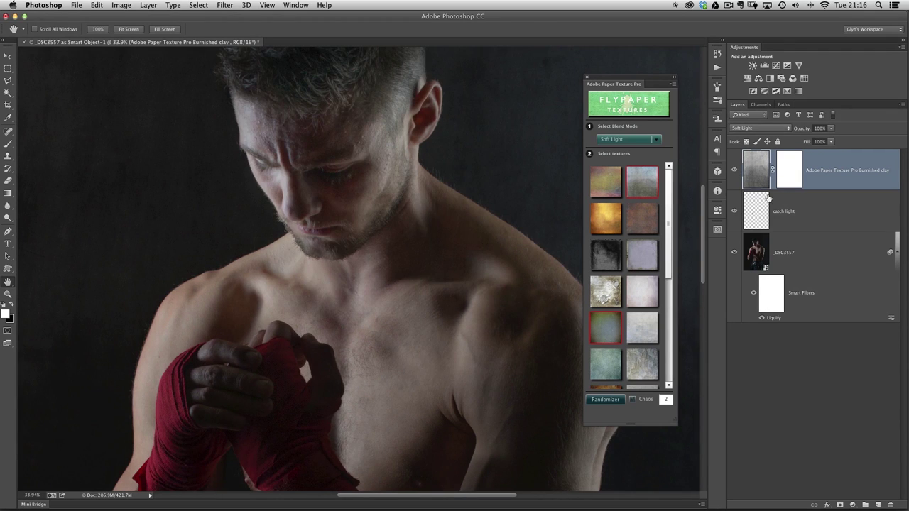
pyautogui.scroll(-5, 430, 216)
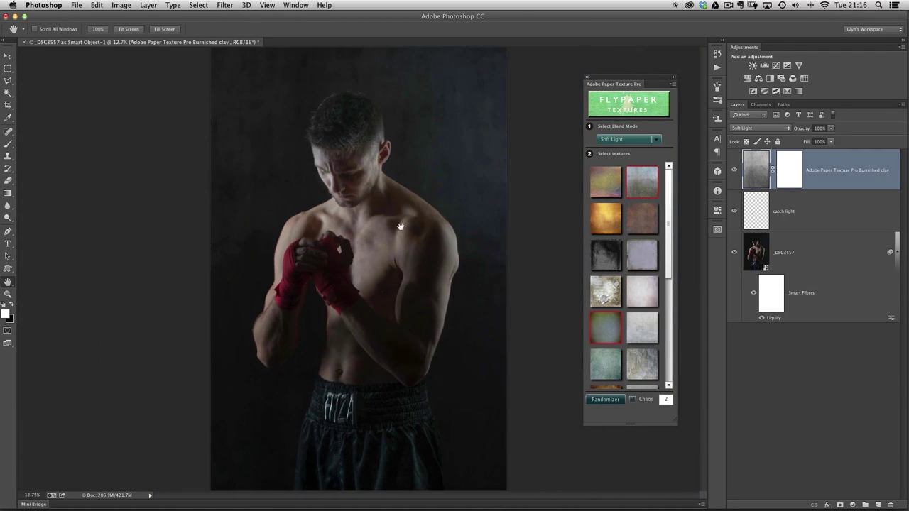
# Add the Villa Adriana texture in Soft Light mode above the Burnished clay layer
pyautogui.moveTo(668, 259); pyautogui.dragTo(668, 390)
pyautogui.click(643, 372)
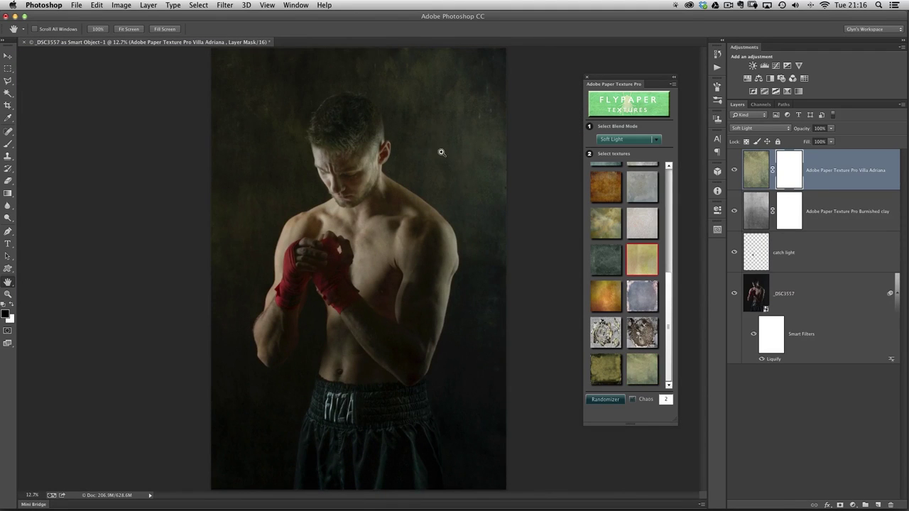
pyautogui.moveTo(441, 152); pyautogui.dragTo(442, 194)
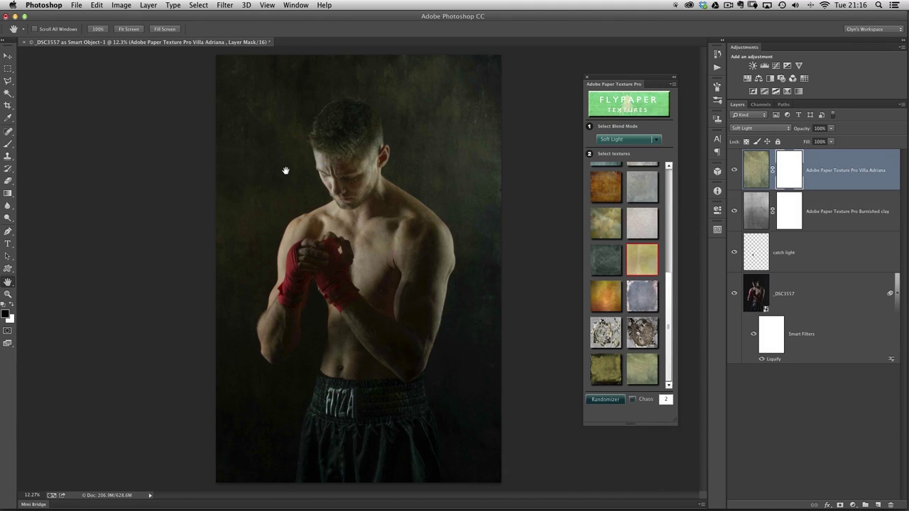
pyautogui.scroll(1, 390, 155)
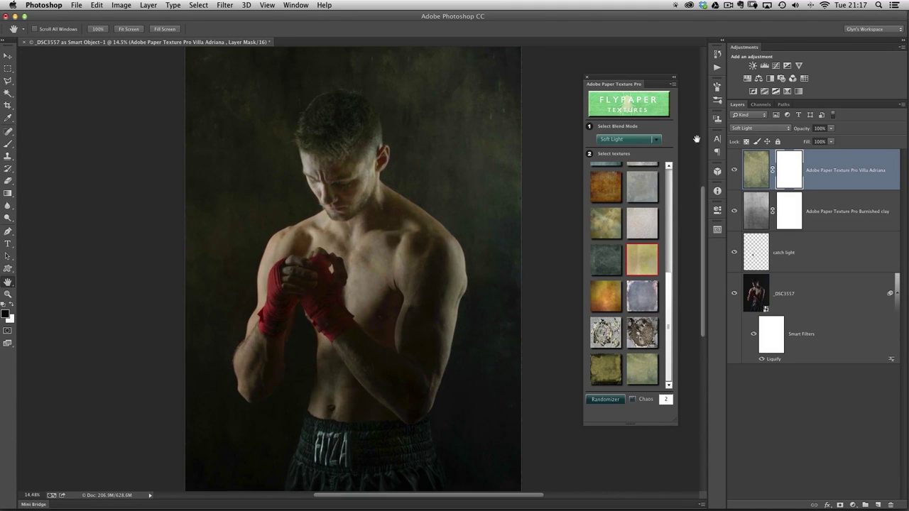
# Desaturate the image content of the Villa Adriana texture layer
pyautogui.click(756, 170)
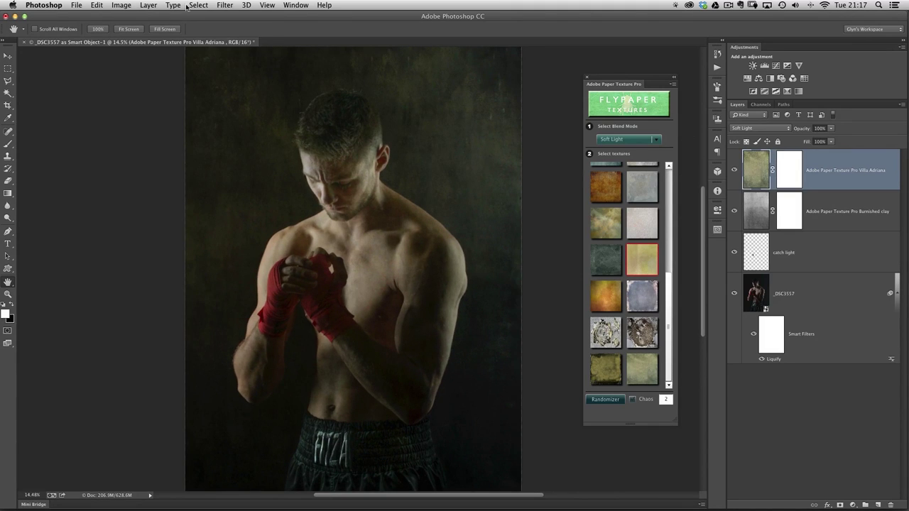
pyautogui.click(125, 7)
pyautogui.moveTo(150, 32)
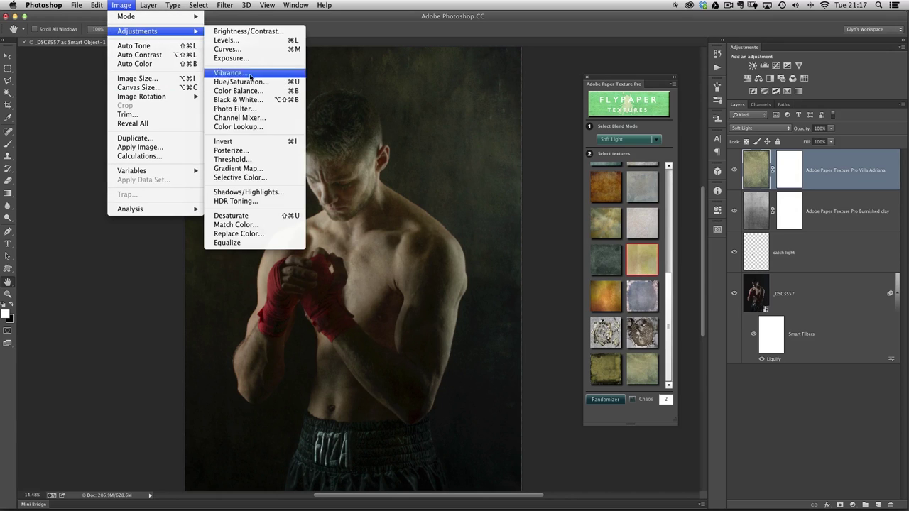
pyautogui.click(252, 217)
pyautogui.moveTo(433, 147); pyautogui.dragTo(477, 213)
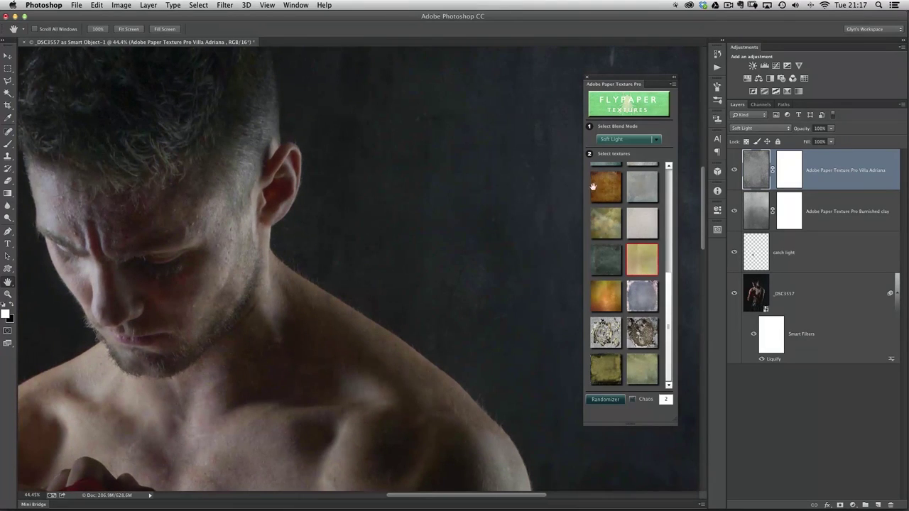
# Try the Overlay blend mode on the Villa Adriana layer and return it to Soft Light
pyautogui.click(747, 127)
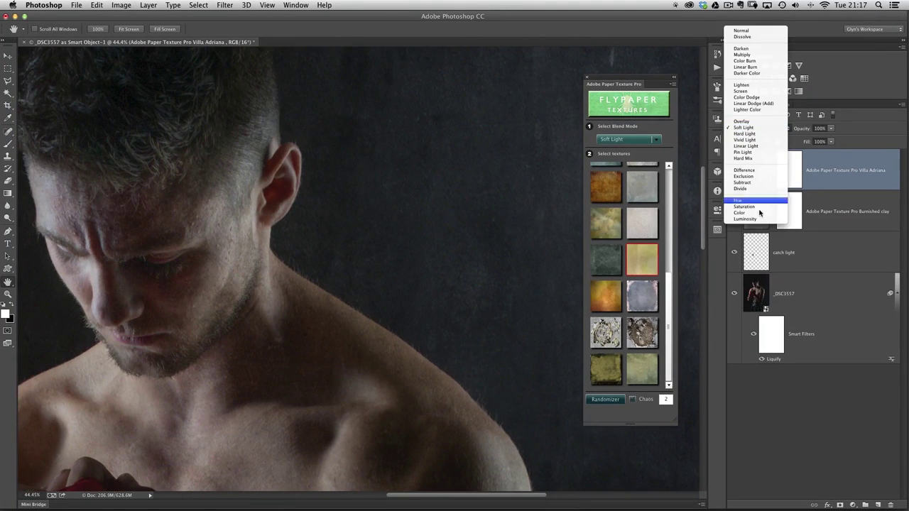
pyautogui.click(746, 122)
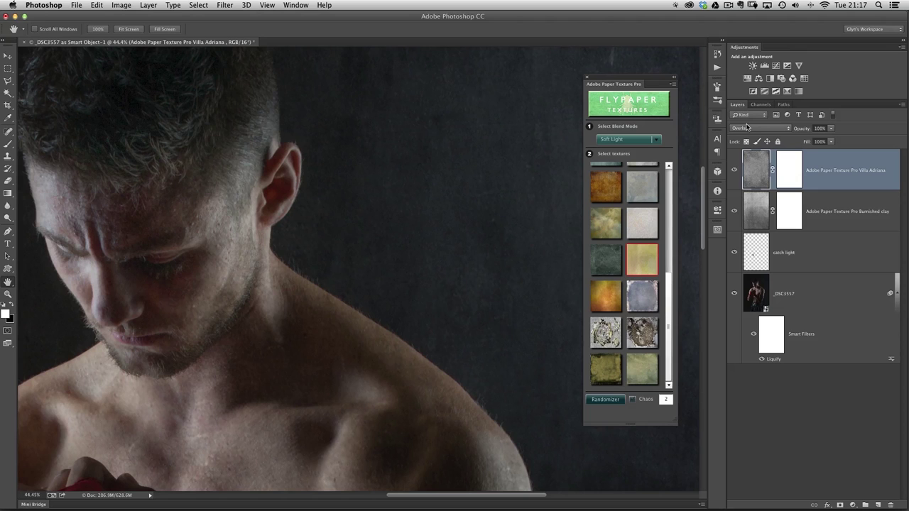
pyautogui.click(750, 128)
pyautogui.click(746, 134)
# Group the Villa Adriana and Burnished clay texture layers under the name "texture"
pyautogui.keyDown('alt'); pyautogui.click(404, 228); pyautogui.keyUp('alt')
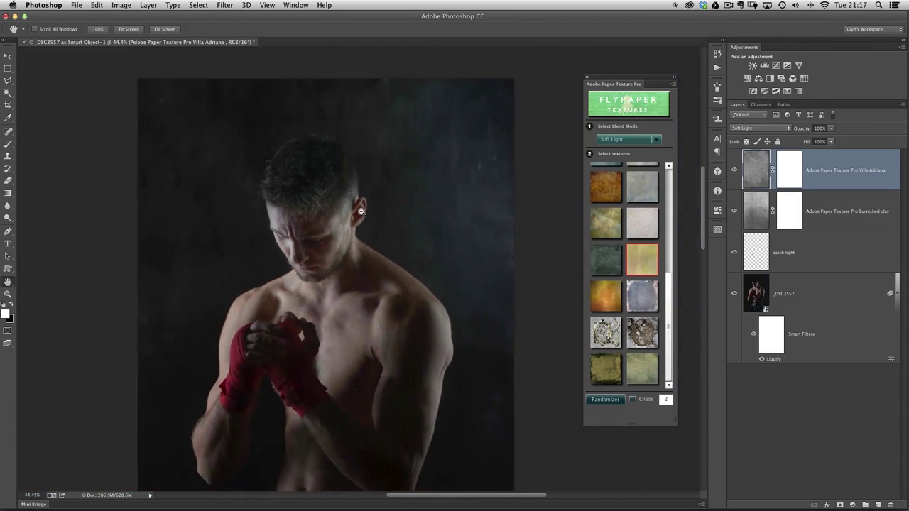
pyautogui.keyDown('alt'); pyautogui.click(361, 211); pyautogui.keyUp('alt')
pyautogui.moveTo(355, 254); pyautogui.dragTo(355, 209)
pyautogui.keyDown('alt'); pyautogui.click(367, 208); pyautogui.keyUp('alt')
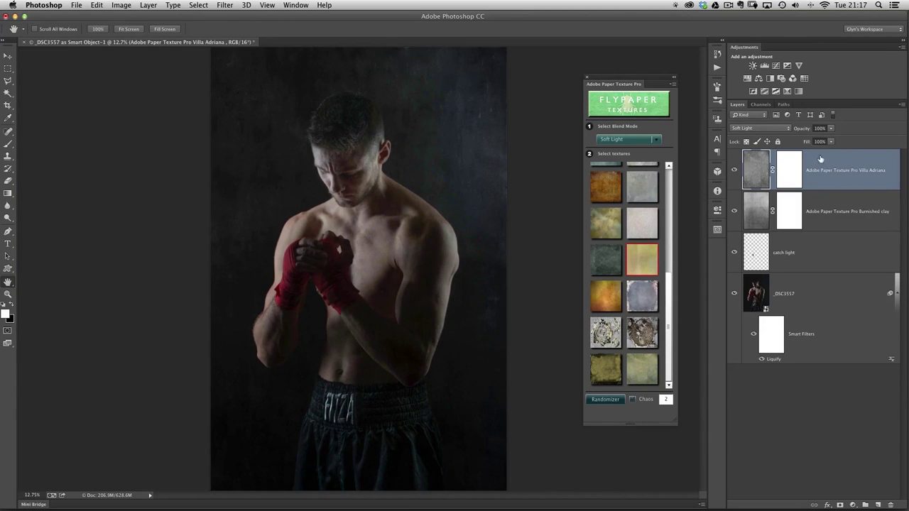
pyautogui.keyDown('shift'); pyautogui.click(828, 210); pyautogui.keyUp('shift')
pyautogui.click(905, 106)
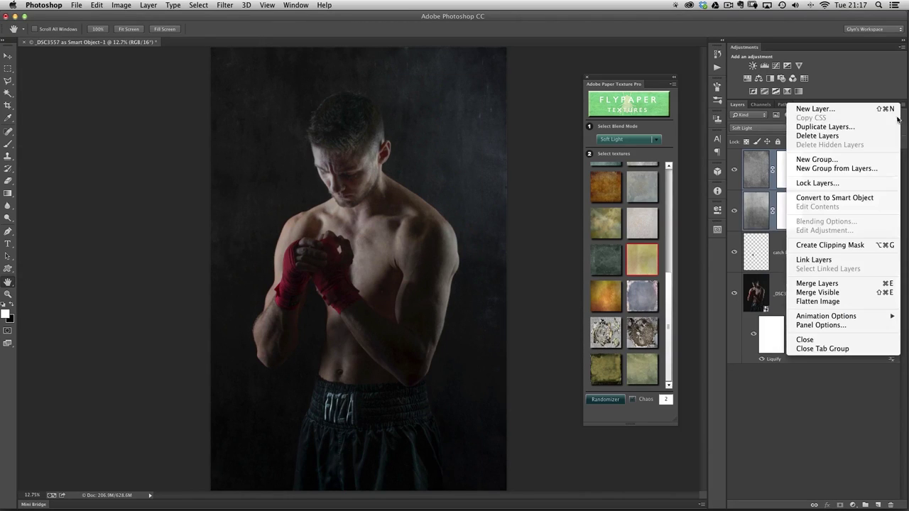
pyautogui.click(813, 170)
pyautogui.write('texture')
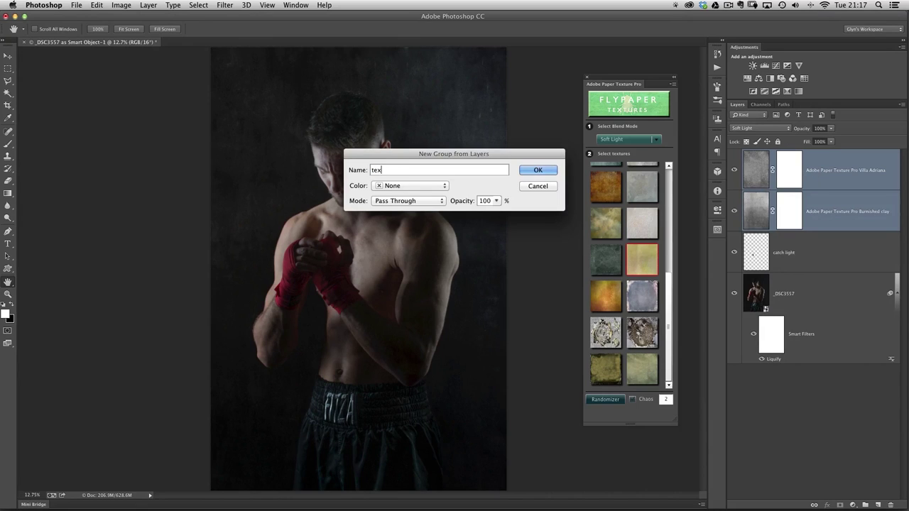
pyautogui.press('Return')
# Add a white layer mask to the texture group and turn off Smoothing for the soft round brush
pyautogui.click(839, 504)
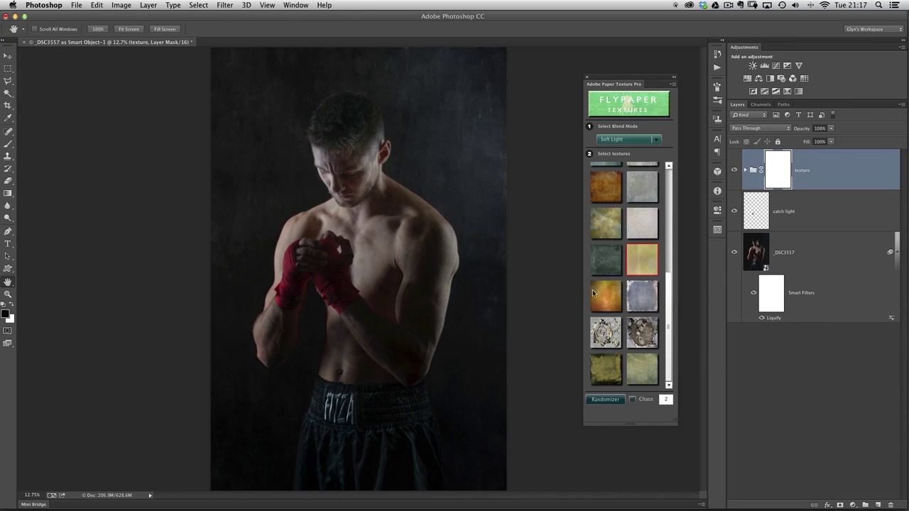
pyautogui.press('b')
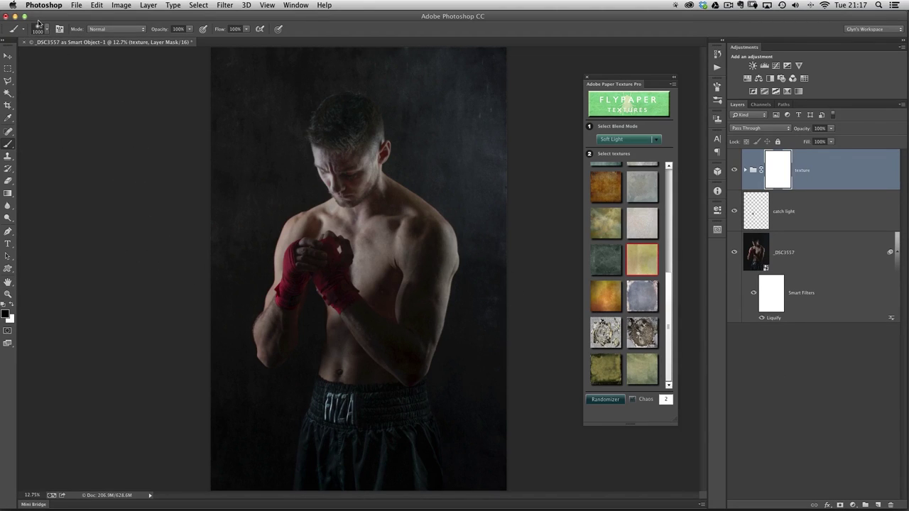
pyautogui.click(59, 29)
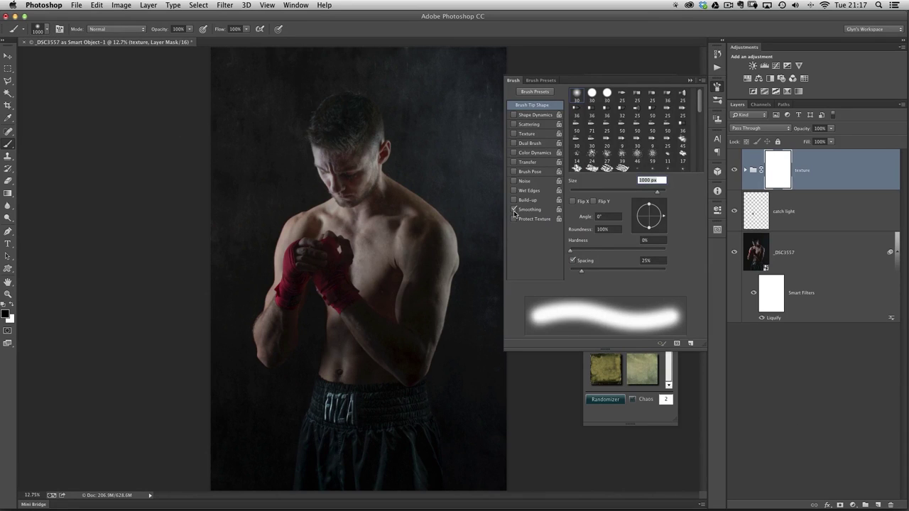
pyautogui.click(716, 87)
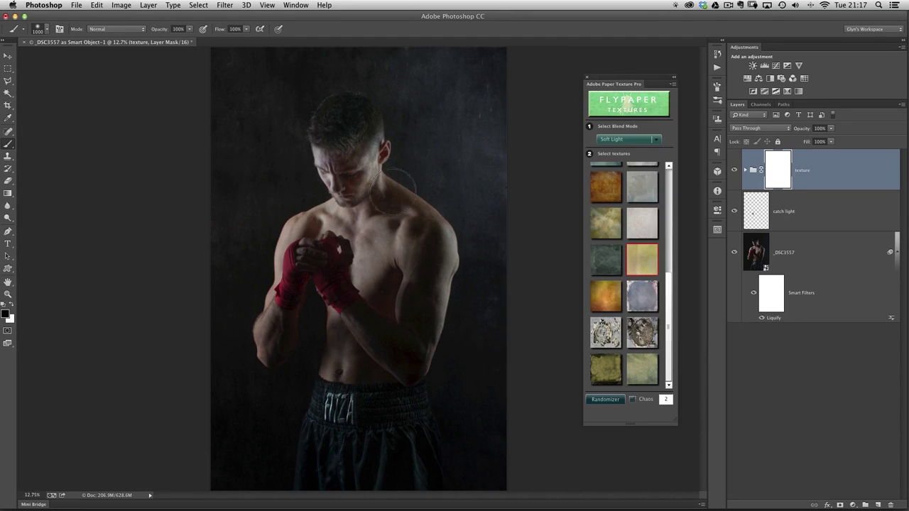
# Paint black on the texture group's mask over the boxer's head and torso with a soft 600 px brush
pyautogui.scroll(1, 384, 202)
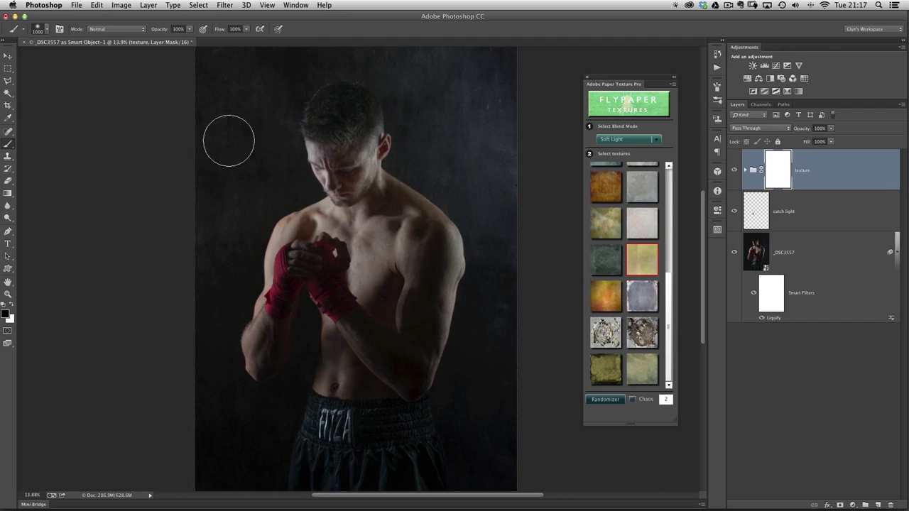
pyautogui.press('[')
pyautogui.press('[')
pyautogui.press('[')
pyautogui.press('[')
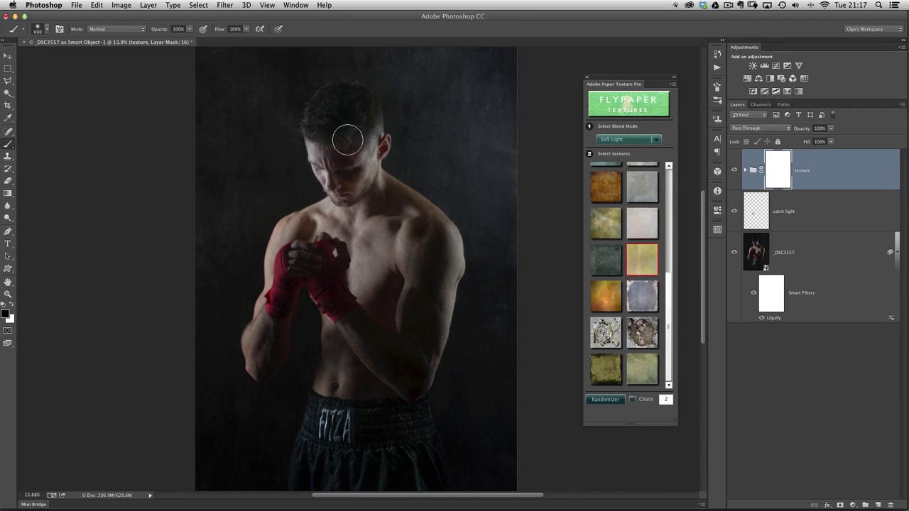
pyautogui.moveTo(349, 152)
pyautogui.mouseDown()
pyautogui.moveTo(327, 147)
pyautogui.moveTo(349, 198)
pyautogui.moveTo(336, 123)
pyautogui.moveTo(359, 152)
pyautogui.moveTo(362, 134)
pyautogui.moveTo(343, 105)
pyautogui.moveTo(323, 129)
pyautogui.moveTo(352, 217)
pyautogui.moveTo(431, 246)
pyautogui.moveTo(369, 188)
pyautogui.moveTo(401, 208)
pyautogui.moveTo(350, 258)
pyautogui.moveTo(354, 282)
pyautogui.moveTo(357, 206)
pyautogui.moveTo(408, 268)
pyautogui.moveTo(417, 257)
pyautogui.moveTo(424, 276)
pyautogui.moveTo(391, 254)
pyautogui.moveTo(349, 307)
pyautogui.moveTo(345, 352)
pyautogui.moveTo(340, 328)
pyautogui.moveTo(341, 367)
pyautogui.moveTo(368, 407)
pyautogui.moveTo(335, 386)
pyautogui.moveTo(311, 470)
pyautogui.moveTo(357, 487)
pyautogui.moveTo(401, 407)
pyautogui.moveTo(363, 203)
pyautogui.mouseUp()
pyautogui.press('[')
pyautogui.press('[')
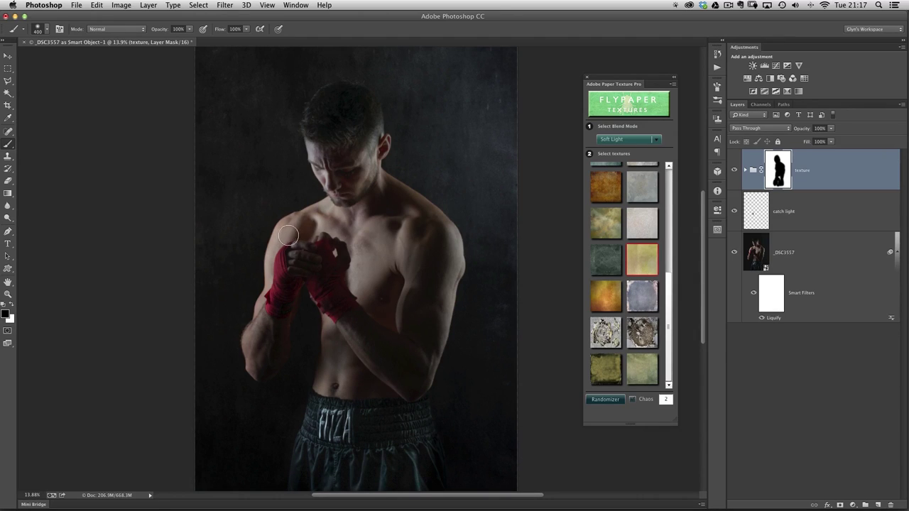
# Mask the texture off the boxer's arms, shoulders and head edges with a soft 300 px black brush
pyautogui.press('[')
pyautogui.moveTo(279, 255)
pyautogui.mouseDown()
pyautogui.moveTo(258, 361)
pyautogui.moveTo(269, 338)
pyautogui.moveTo(264, 368)
pyautogui.moveTo(282, 303)
pyautogui.moveTo(292, 298)
pyautogui.moveTo(288, 274)
pyautogui.mouseUp()
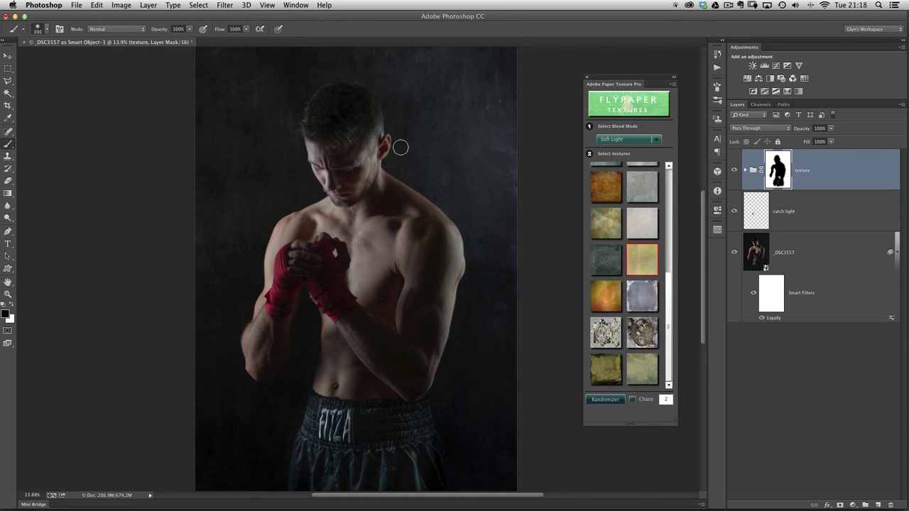
pyautogui.moveTo(341, 76); pyautogui.dragTo(412, 208)
pyautogui.scroll(3, 404, 218)
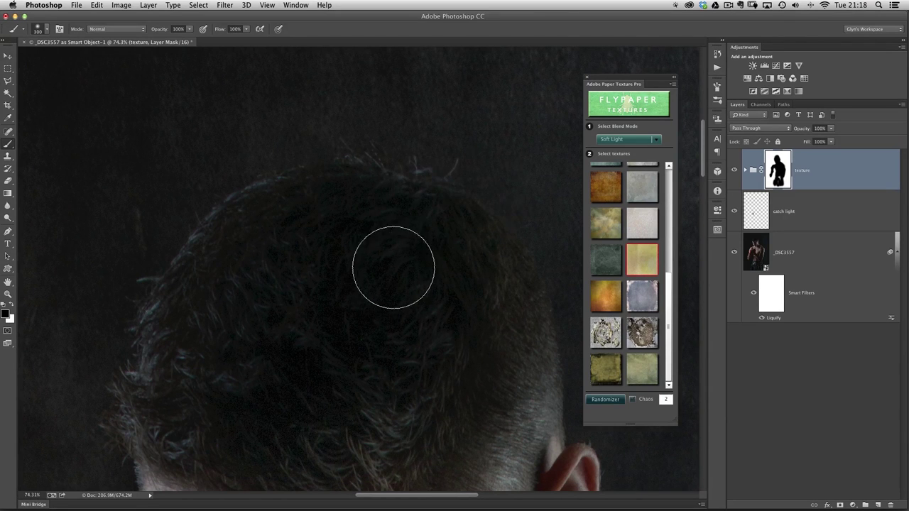
pyautogui.scroll(-6, 345, 237)
pyautogui.moveTo(363, 334); pyautogui.dragTo(298, 142)
pyautogui.scroll(-1, 363, 260)
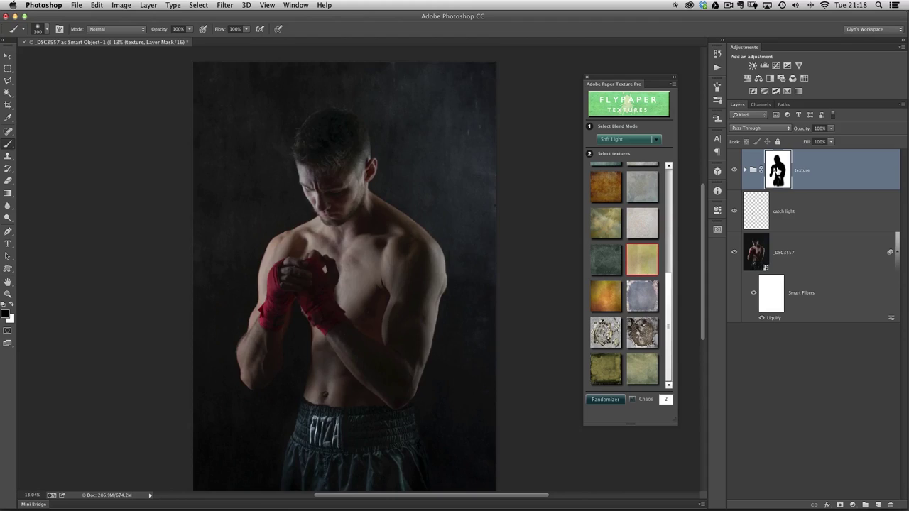
# View the texture group's mask on its own and fill the gaps around the waist and shorts with a 900 px black brush
pyautogui.keyDown('alt'); pyautogui.click(778, 171); pyautogui.keyUp('alt')
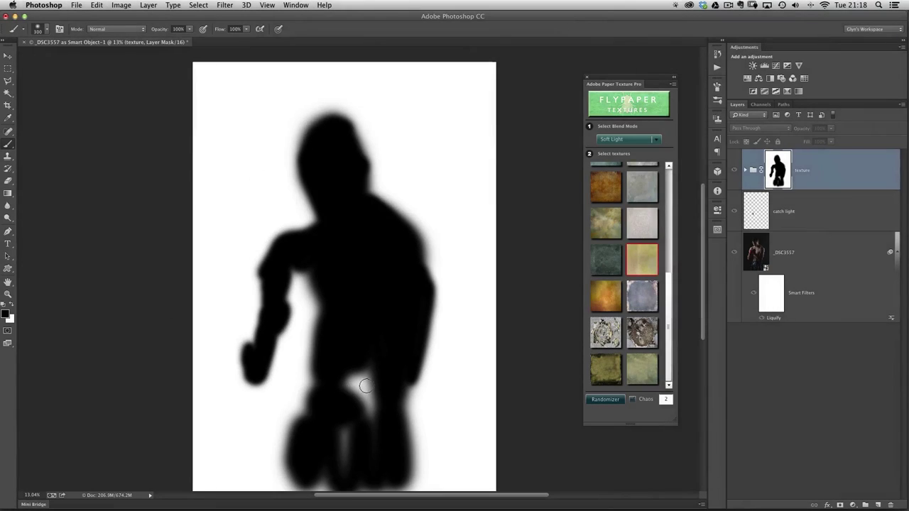
pyautogui.press(']')
pyautogui.press(']')
pyautogui.press(']')
pyautogui.press(']')
pyautogui.press(']')
pyautogui.press(']')
pyautogui.press(']')
pyautogui.press(']')
pyautogui.press(']')
pyautogui.press(']')
pyautogui.press(']')
pyautogui.press(']')
pyautogui.moveTo(361, 371)
pyautogui.mouseDown()
pyautogui.moveTo(349, 451)
pyautogui.moveTo(328, 482)
pyautogui.moveTo(339, 473)
pyautogui.mouseUp()
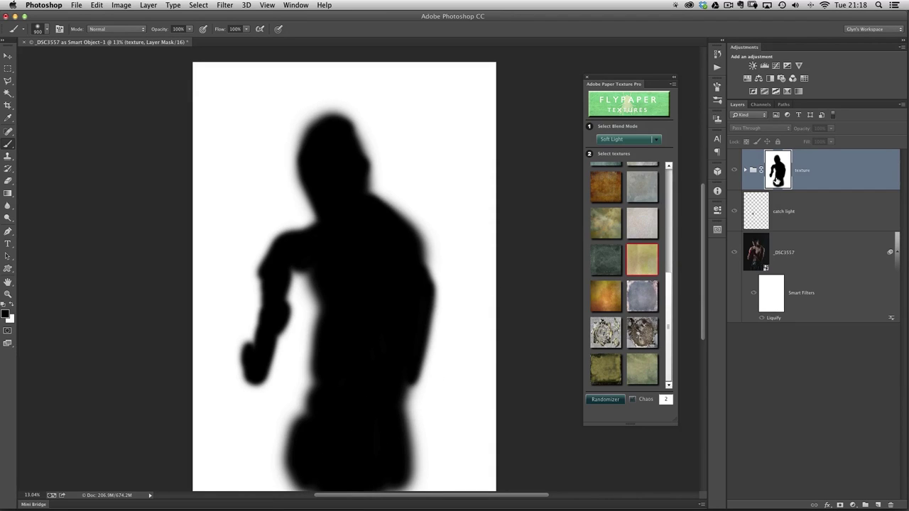
pyautogui.keyDown('alt'); pyautogui.click(778, 168); pyautogui.keyUp('alt')
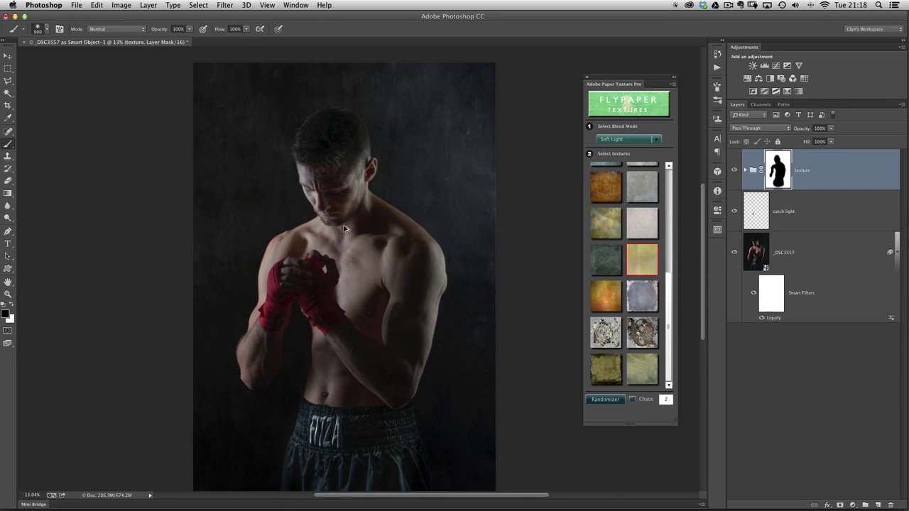
pyautogui.press('super+shift+2')
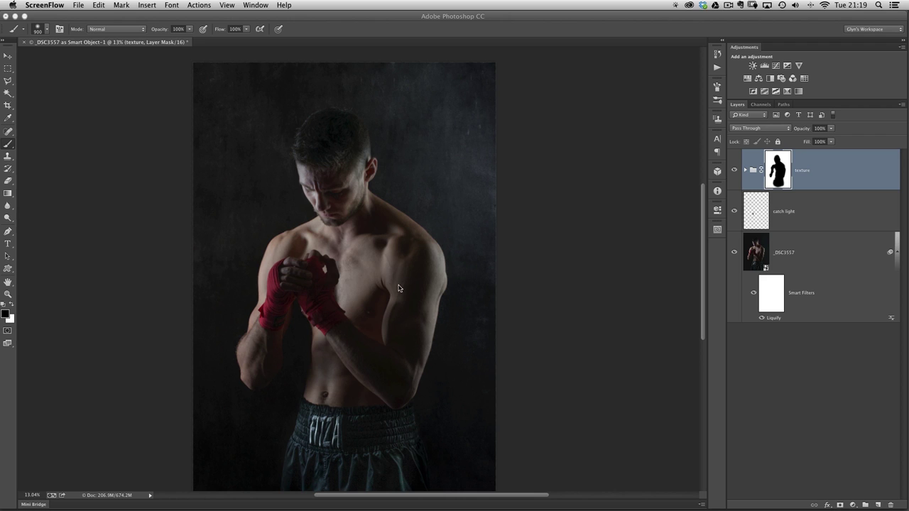
pyautogui.click(532, 274)
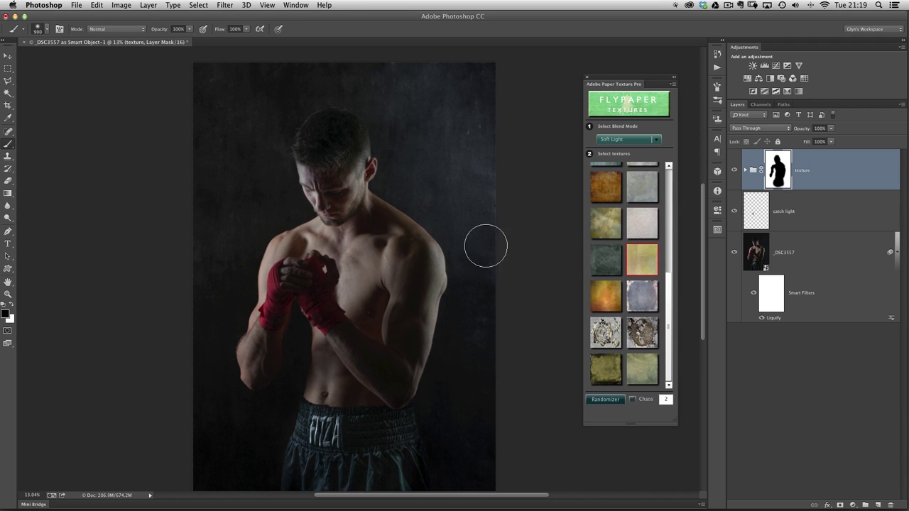
# Close the Adobe Paper Texture Pro panel, and add an empty layer above the texture group with white as the foreground color
pyautogui.keyDown('alt'); pyautogui.click(406, 252); pyautogui.keyUp('alt')
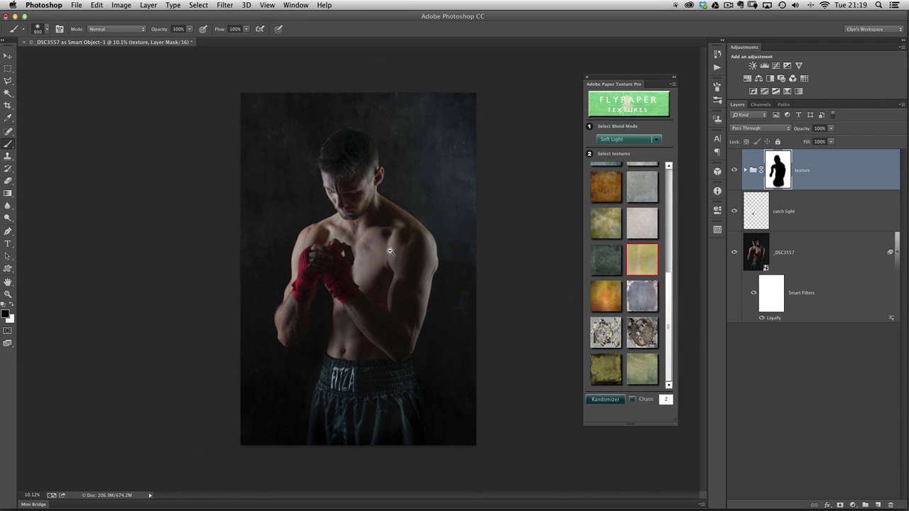
pyautogui.click(587, 78)
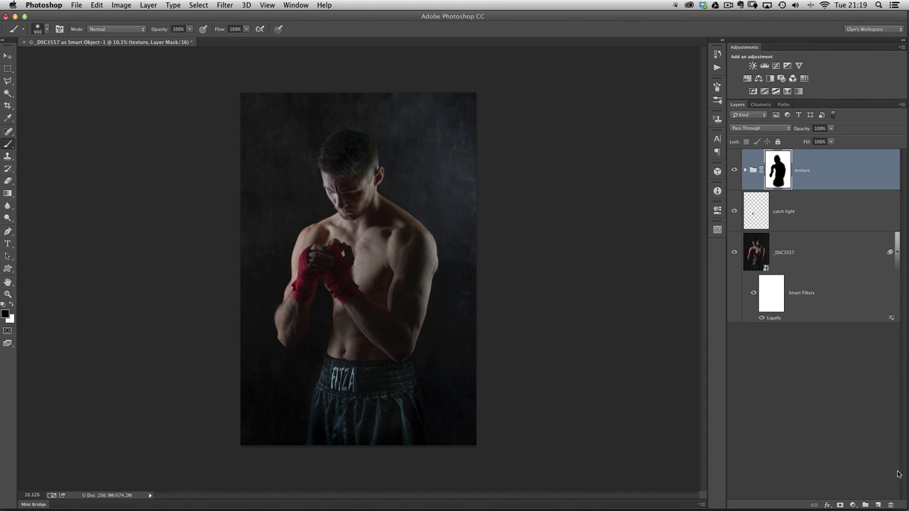
pyautogui.click(877, 504)
pyautogui.press('x')
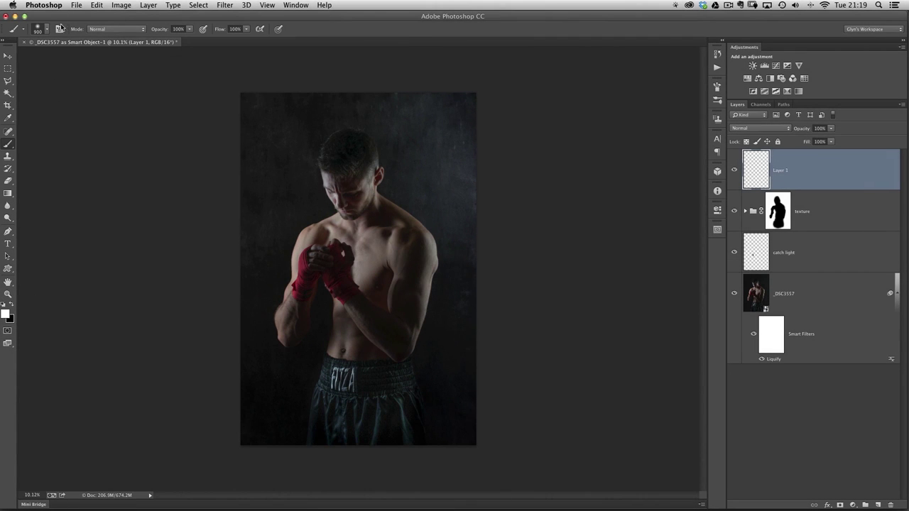
# Paint a single soft white dab on the new layer over the boxer's chest with a 1200 px brush
pyautogui.click(60, 29)
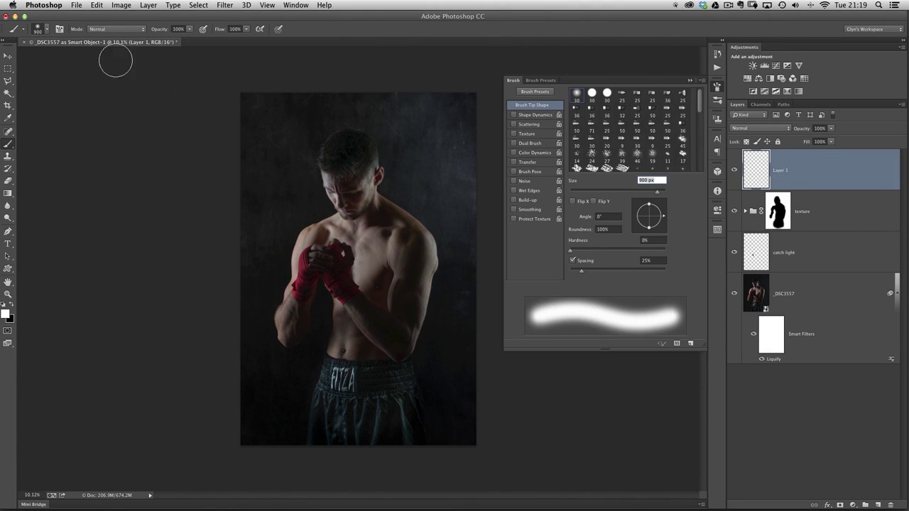
pyautogui.click(717, 87)
pyautogui.press(']')
pyautogui.press(']')
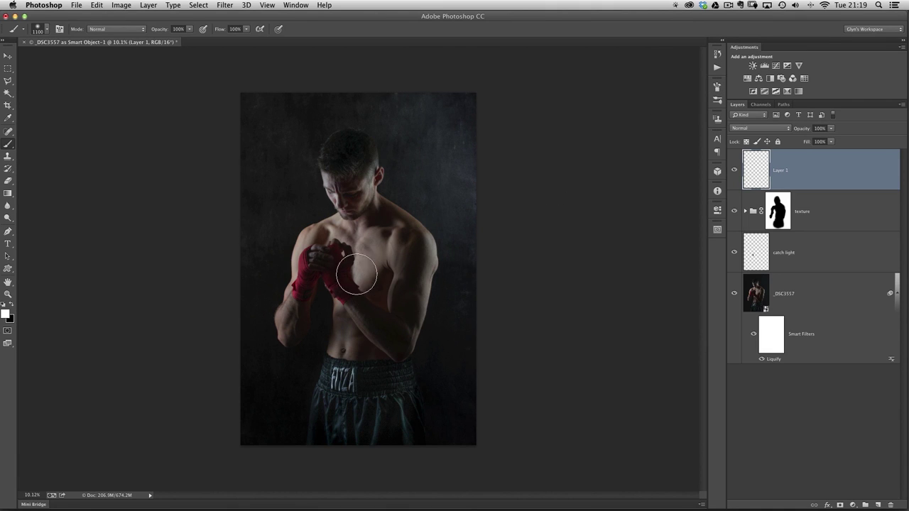
pyautogui.press(']')
pyautogui.click(348, 279)
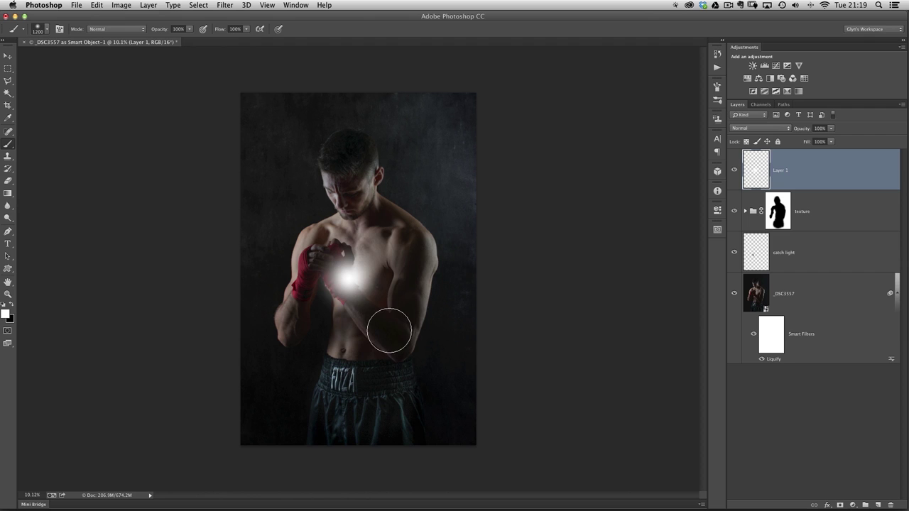
# Enlarge the white dab proportionally from its center to about 642% with Free Transform
pyautogui.click(98, 5)
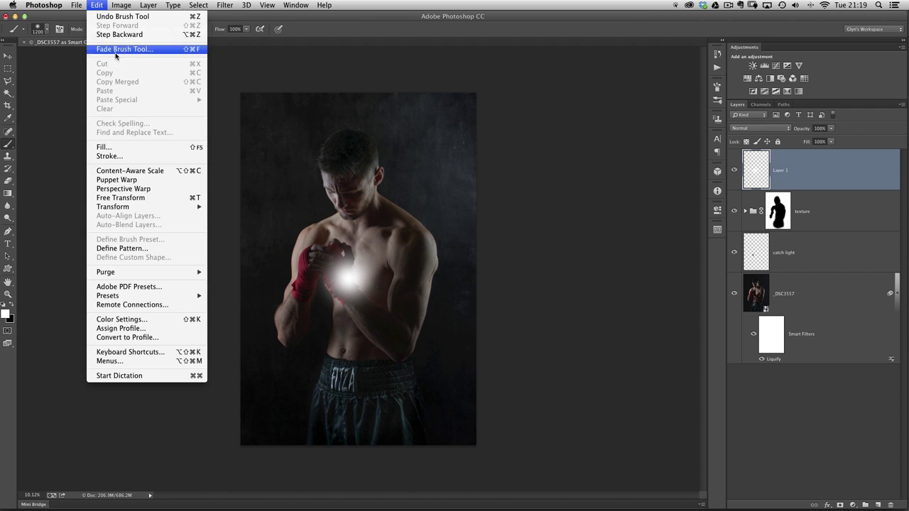
pyautogui.click(151, 197)
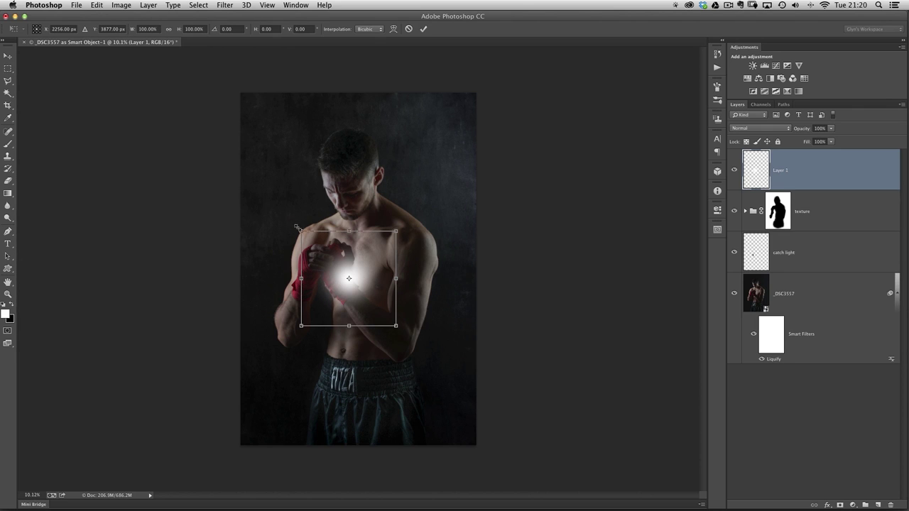
pyautogui.moveTo(301, 231); pyautogui.dragTo(25, 11)
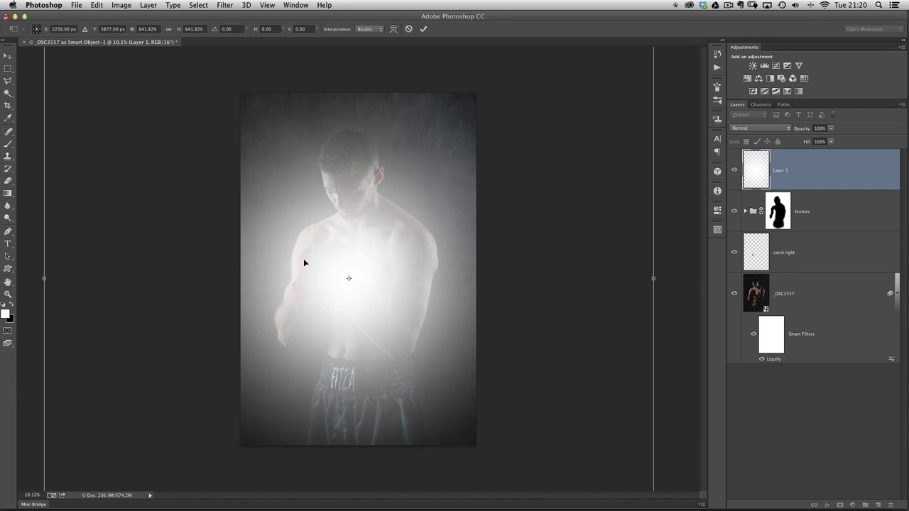
pyautogui.press('b')
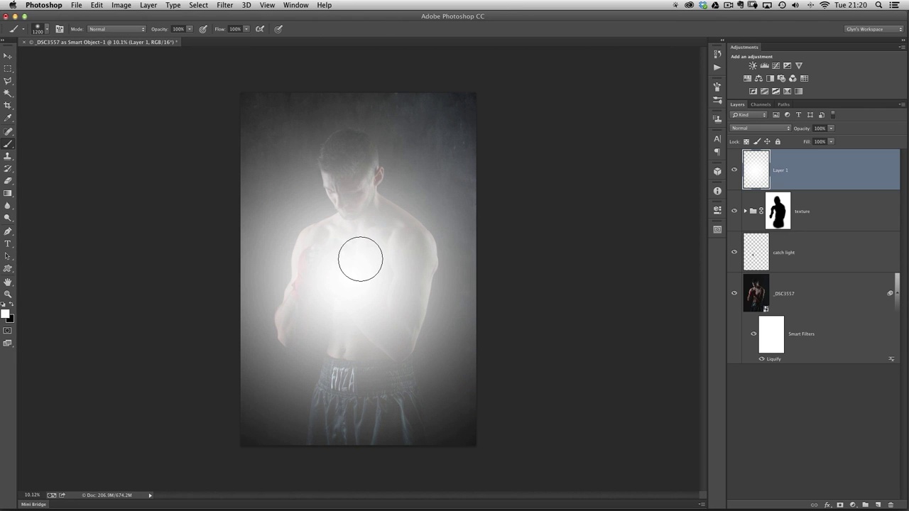
# Move the enlarged glow into the photo's upper-right corner and place a duplicate of its layer in the upper-left corner
pyautogui.press('v')
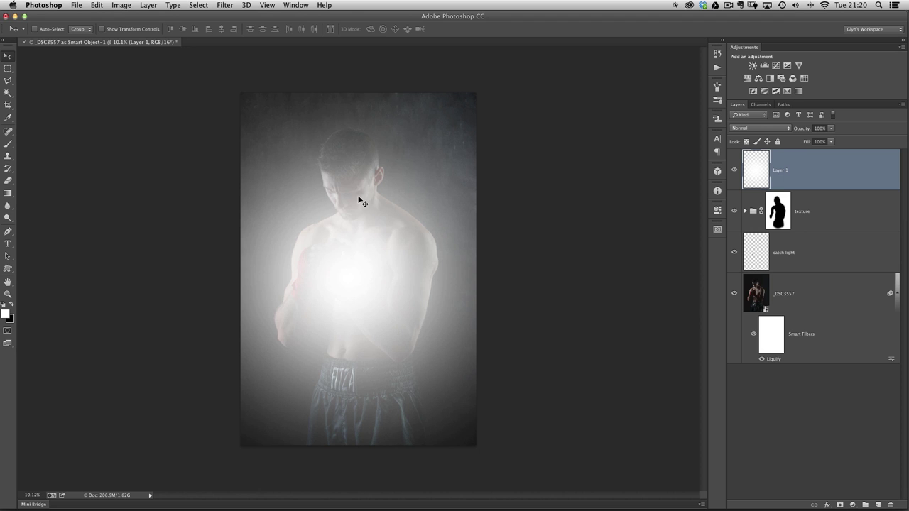
pyautogui.moveTo(323, 348); pyautogui.dragTo(436, 189)
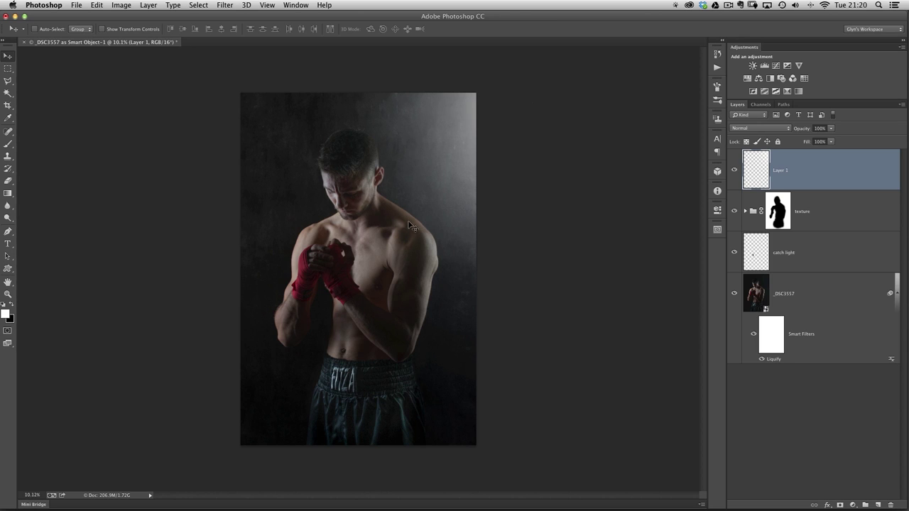
pyautogui.moveTo(428, 173); pyautogui.dragTo(438, 176)
pyautogui.press('super+j')
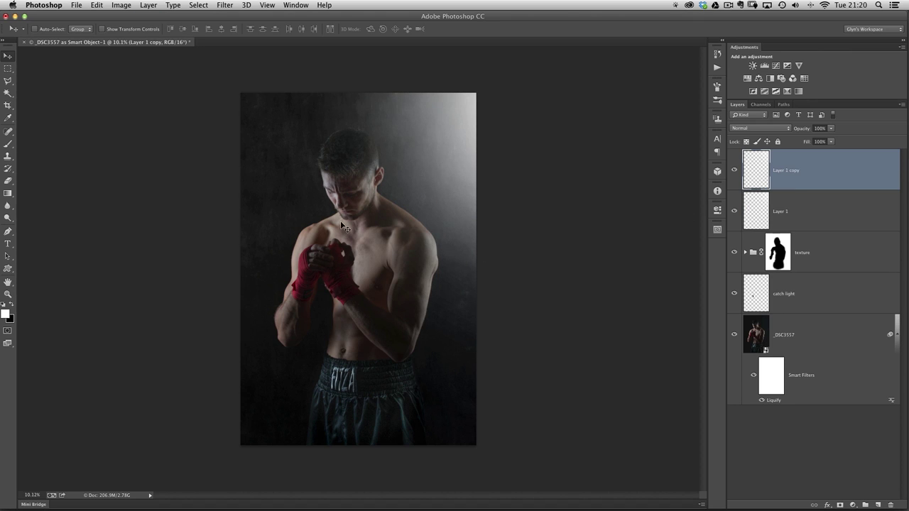
pyautogui.moveTo(442, 150); pyautogui.dragTo(270, 132)
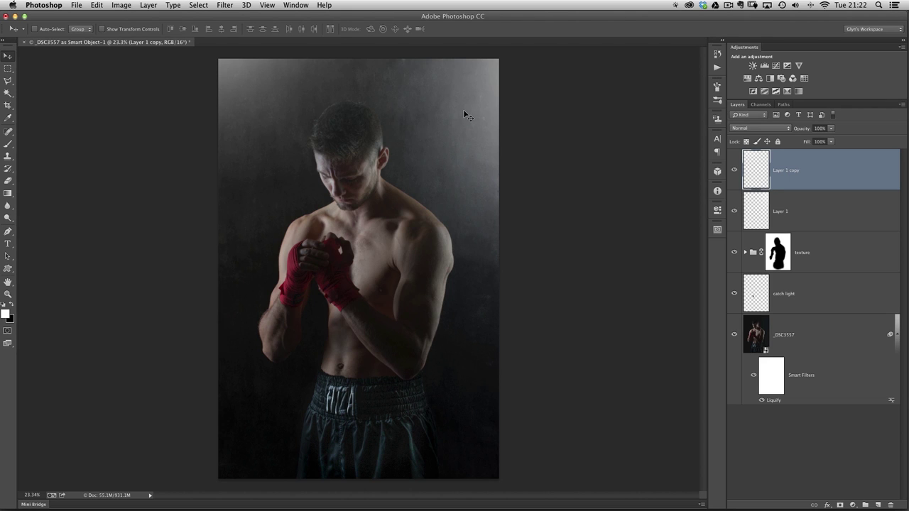
# Open THINGYS_LARGE.jpg from the THINGYS folder and paste its image as a new top layer in the boxer portrait
pyautogui.click(76, 5)
pyautogui.click(99, 26)
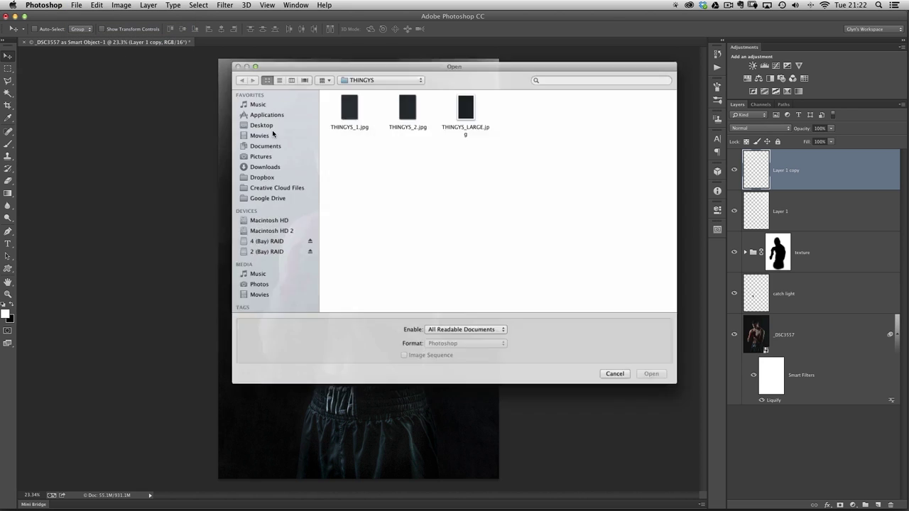
pyautogui.click(466, 102)
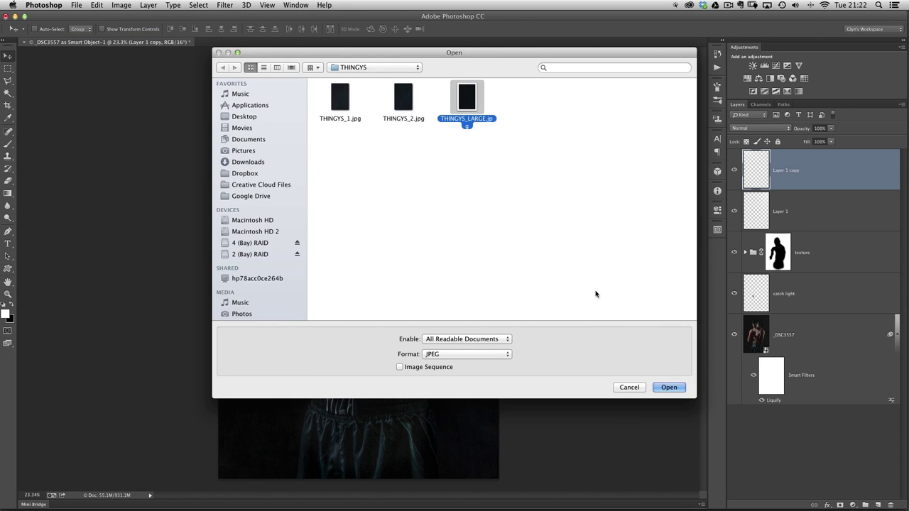
pyautogui.click(669, 387)
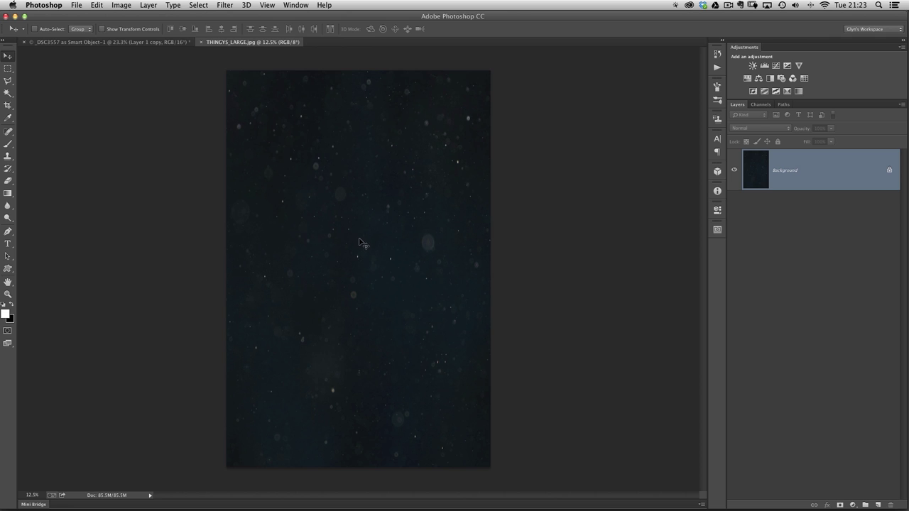
pyautogui.click(150, 42)
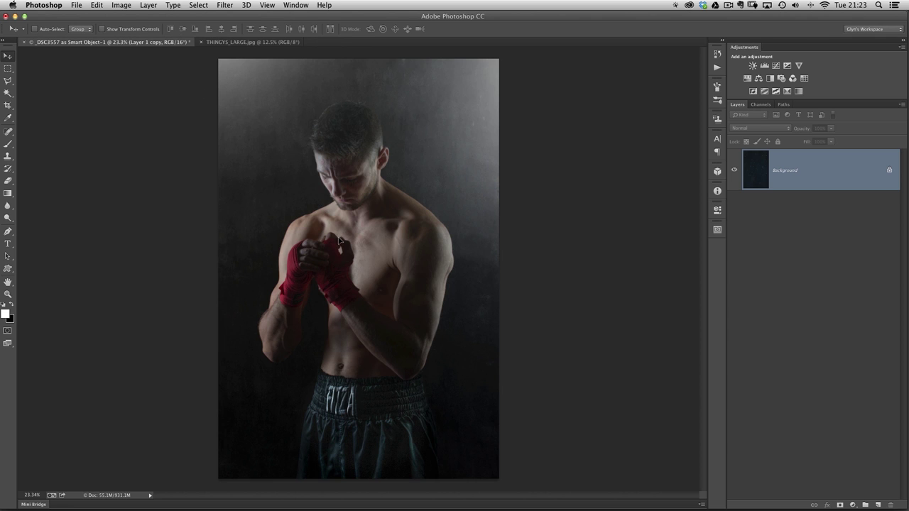
pyautogui.press('super+v')
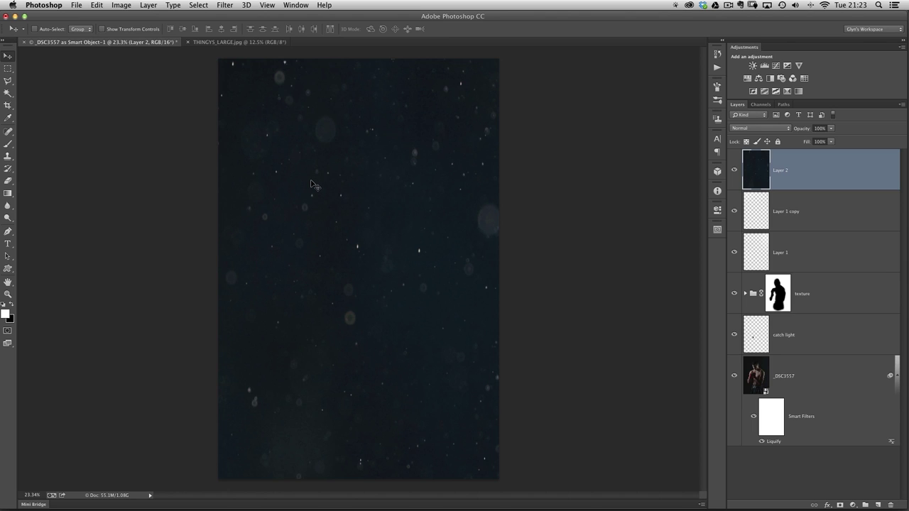
# Scale the particle image on Layer 2 proportionally from its center to about 59%, so it just covers the portrait
pyautogui.press('super+t')
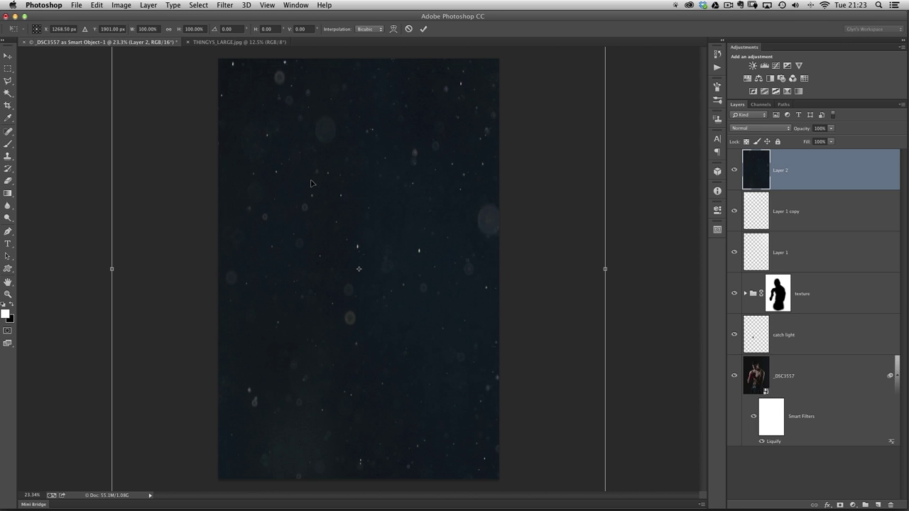
pyautogui.press('super+0')
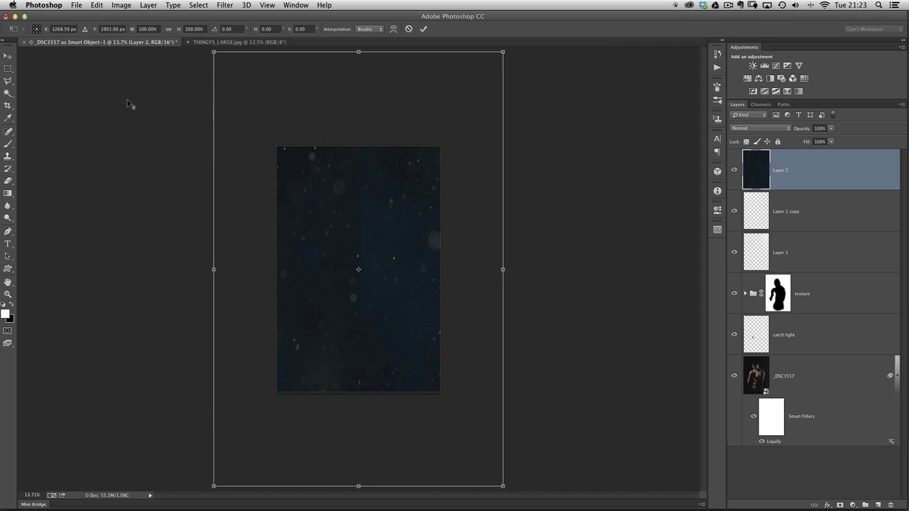
pyautogui.moveTo(213, 51); pyautogui.dragTo(266, 146)
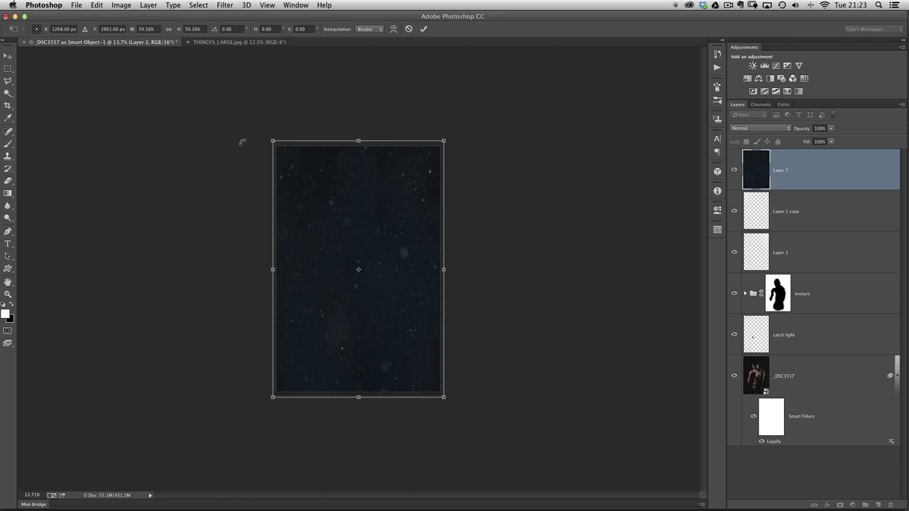
pyautogui.press('Return')
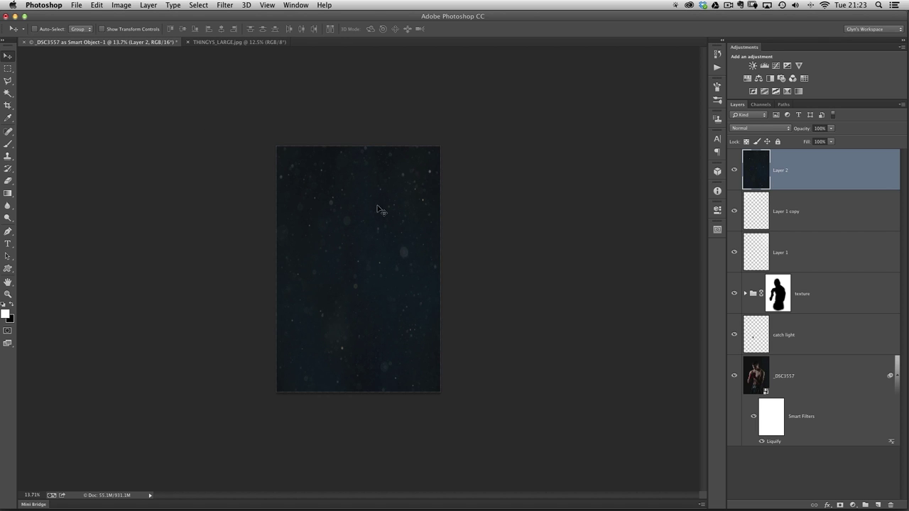
pyautogui.scroll(4, 371, 246)
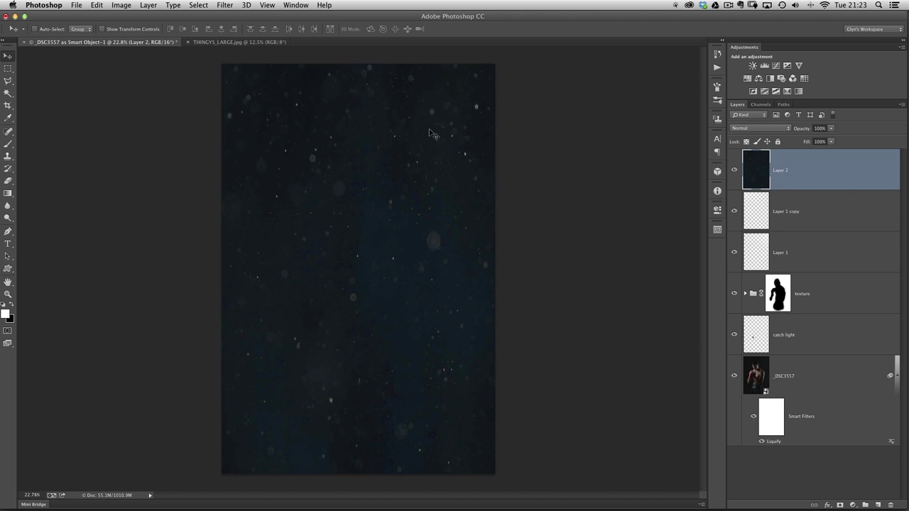
# Set the particle layer's blend mode to Screen and its fill to 53%
pyautogui.click(745, 130)
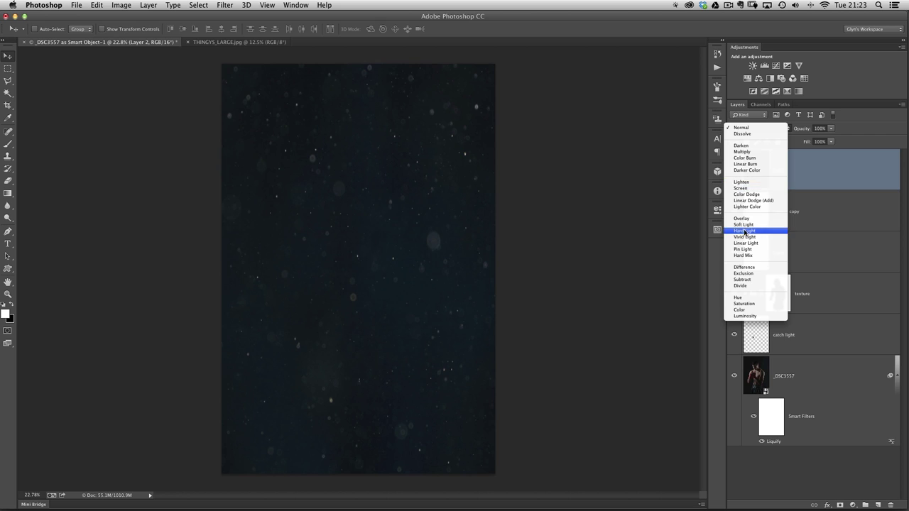
pyautogui.click(752, 189)
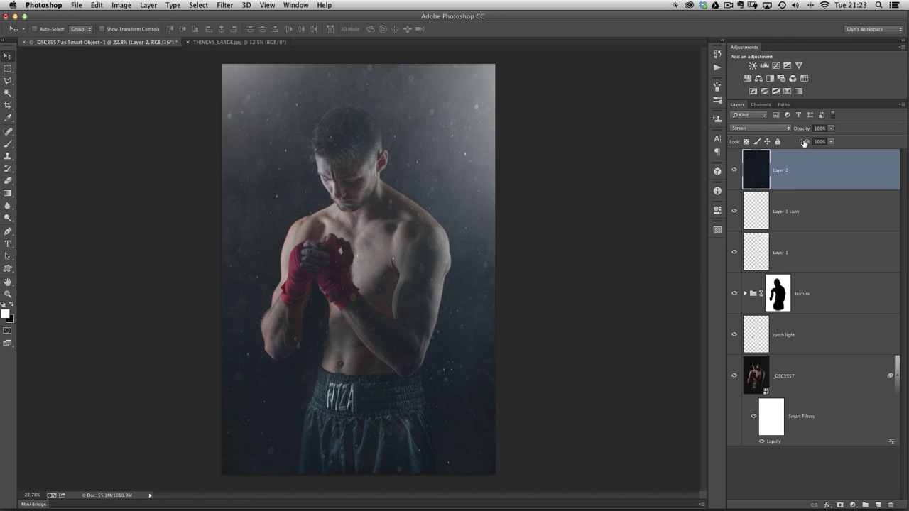
pyautogui.moveTo(806, 144)
pyautogui.mouseDown()
pyautogui.moveTo(784, 138)
pyautogui.moveTo(800, 142)
pyautogui.mouseUp()
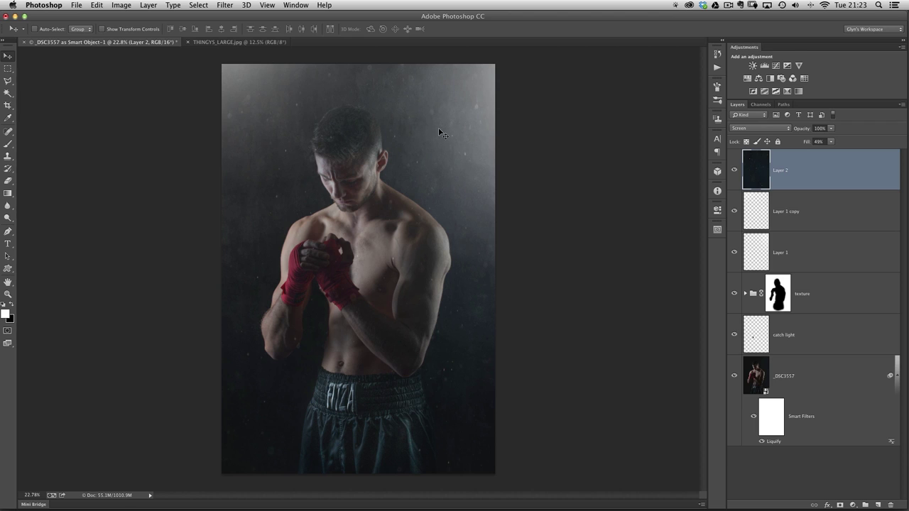
pyautogui.moveTo(803, 142); pyautogui.dragTo(804, 142)
# Add a mask to the particle layer and fade it with a black-to-transparent linear gradient from the photo's bottom edge up to the waistband
pyautogui.click(840, 504)
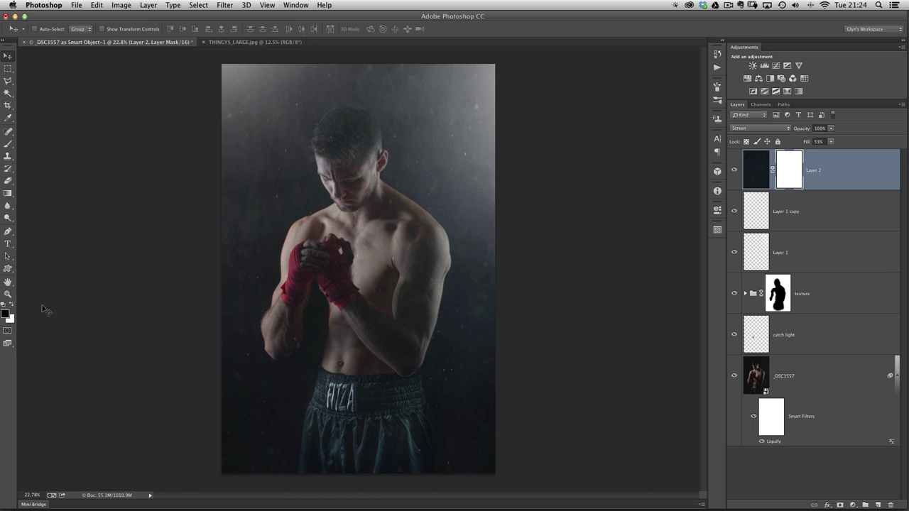
pyautogui.press('g')
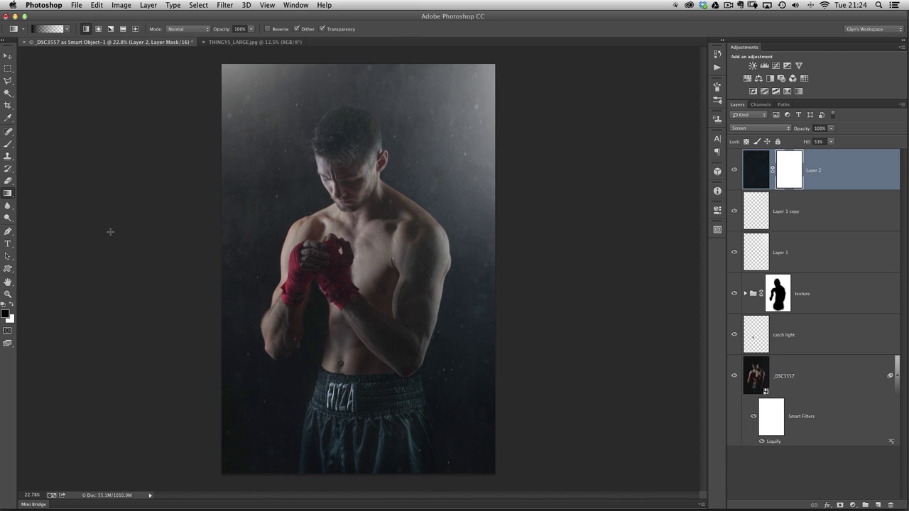
pyautogui.click(68, 29)
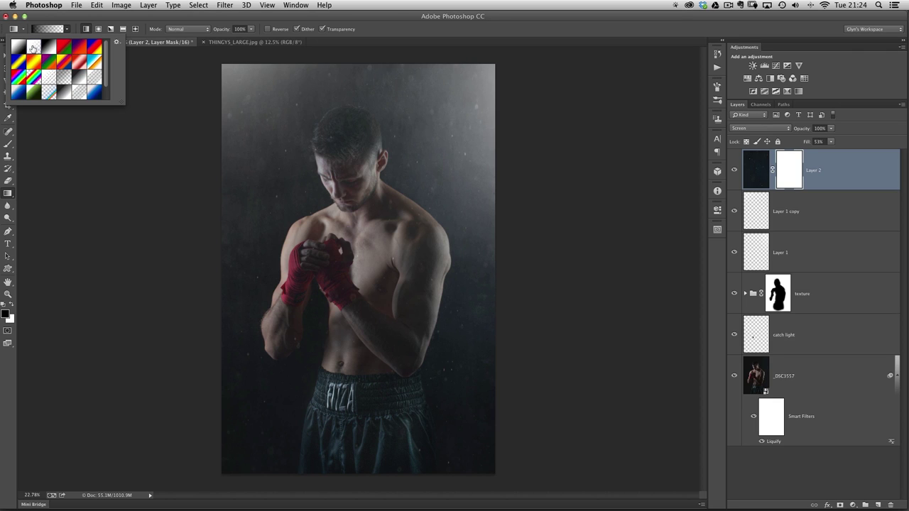
pyautogui.click(383, 43)
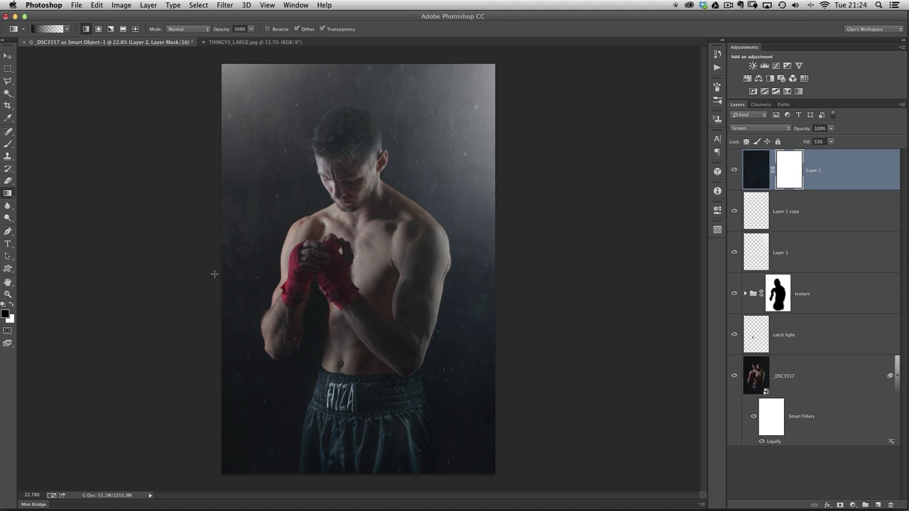
pyautogui.moveTo(346, 482); pyautogui.dragTo(352, 380)
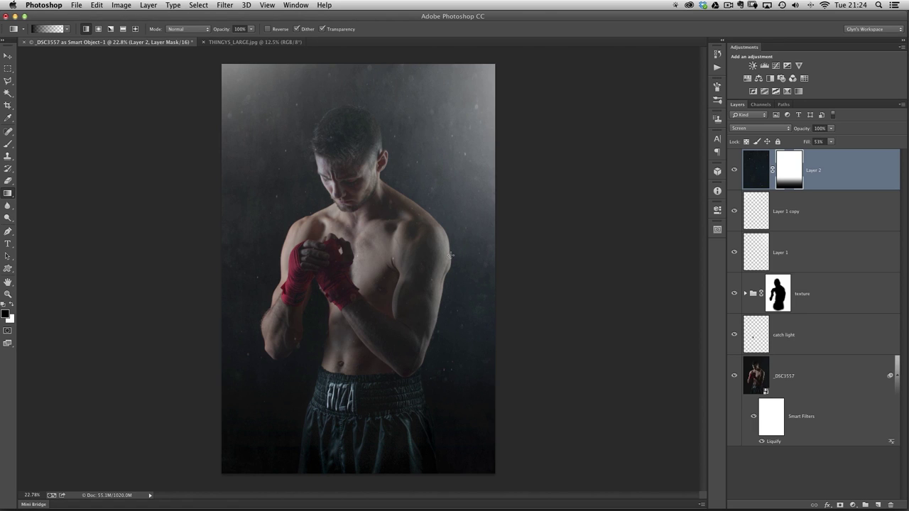
# Create a new top layer and fill it with rendered clouds using black as foreground and white as background color
pyautogui.scroll(-2, 397, 274)
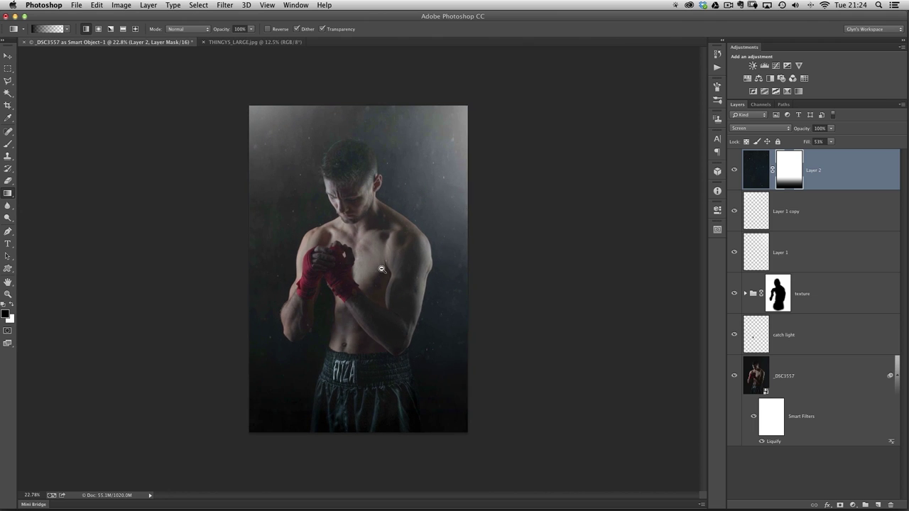
pyautogui.scroll(-1, 405, 286)
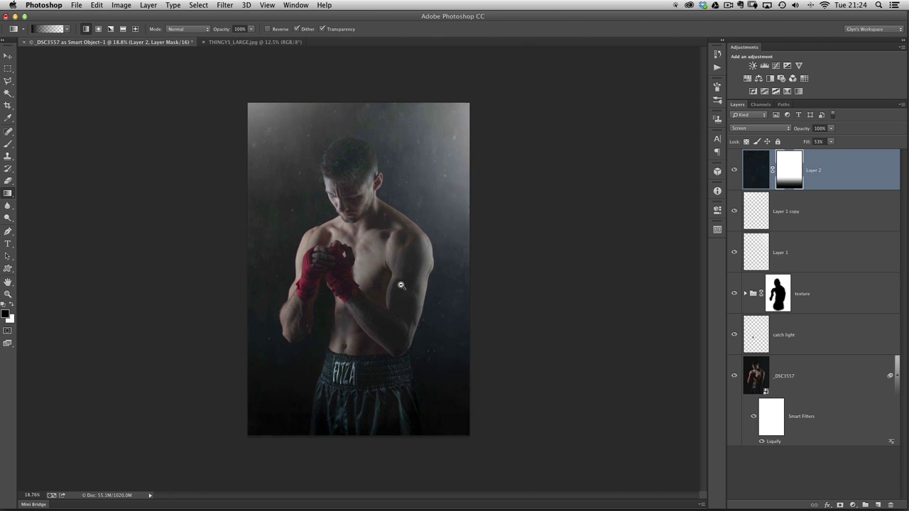
pyautogui.click(878, 505)
pyautogui.press('x')
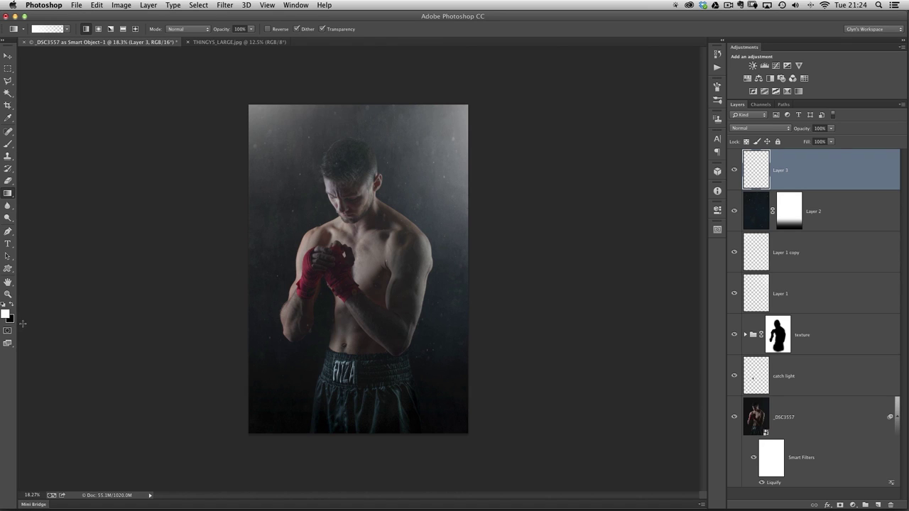
pyautogui.press('x')
pyautogui.moveTo(250, 155)
pyautogui.click(351, 155)
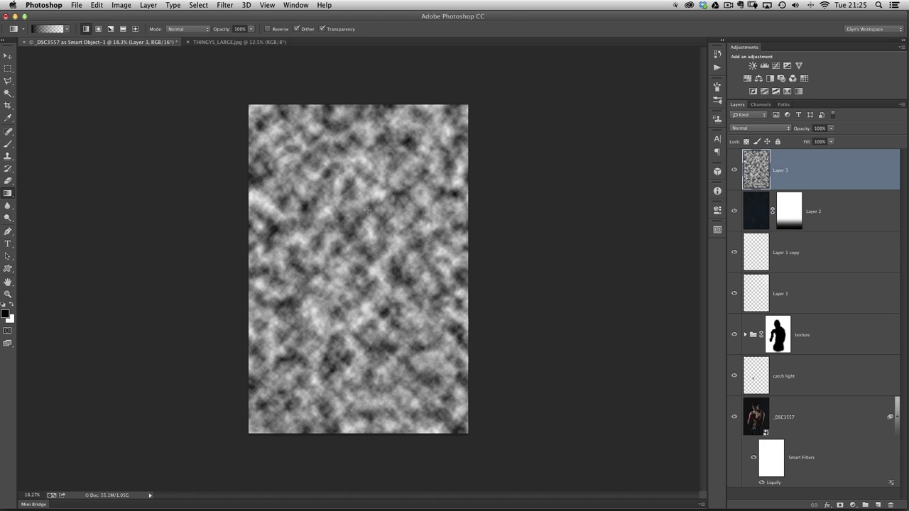
# Select a small, roughly square area in the middle of the clouds and copy it to a new layer
pyautogui.press('m')
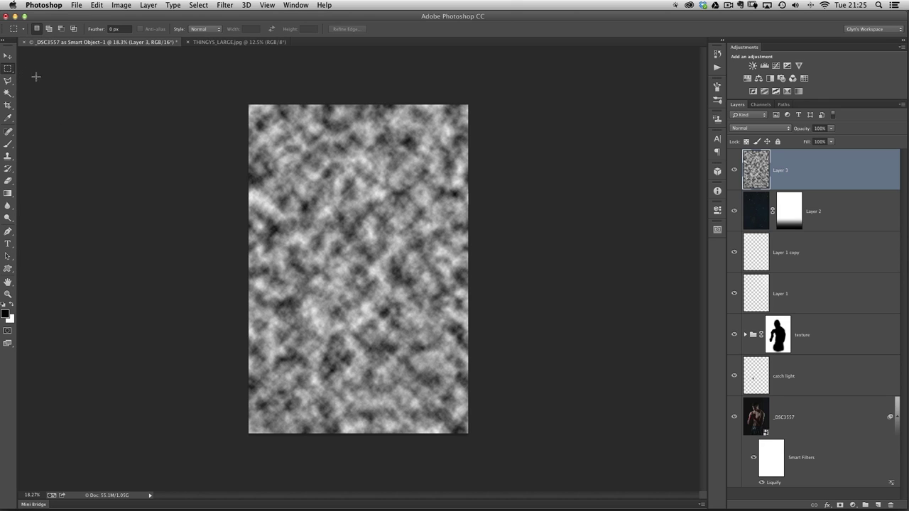
pyautogui.moveTo(326, 231); pyautogui.dragTo(401, 303)
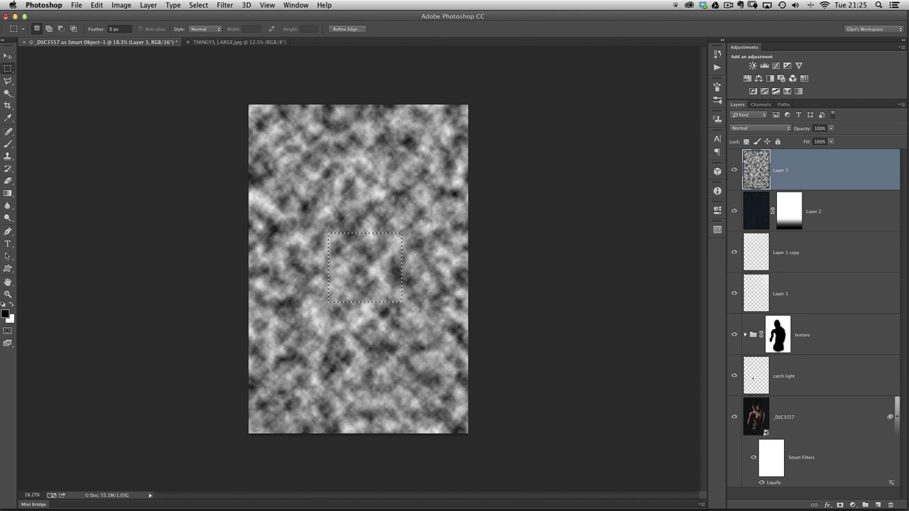
pyautogui.click(149, 5)
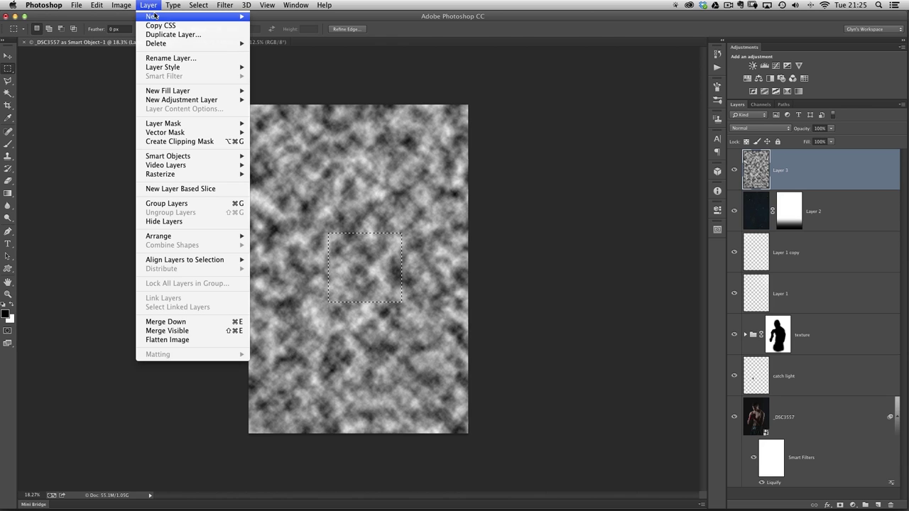
pyautogui.moveTo(157, 16)
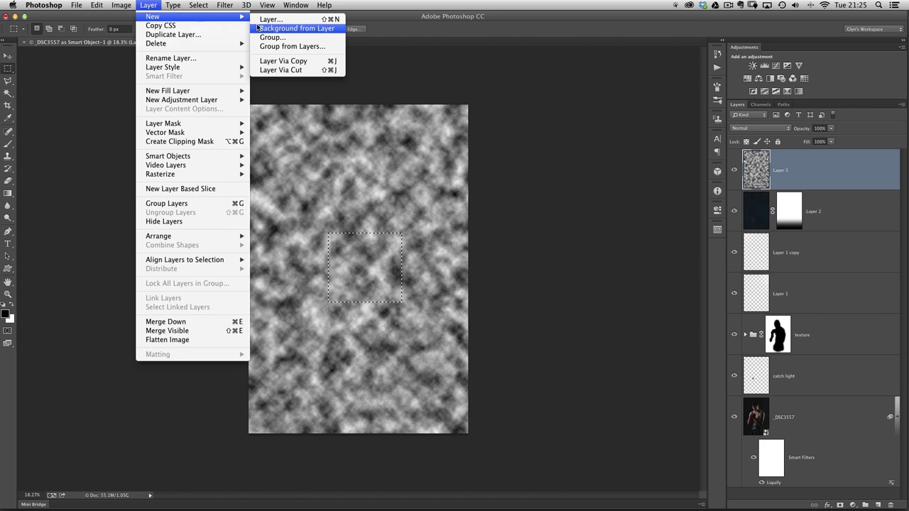
pyautogui.click(305, 62)
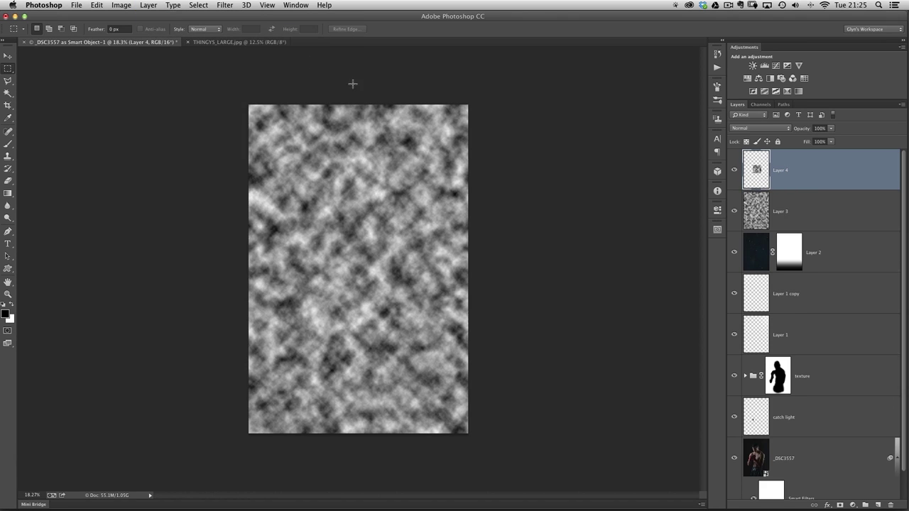
# Hide and delete the original full-size clouds layer, keeping the small clouds patch as the active layer
pyautogui.click(734, 211)
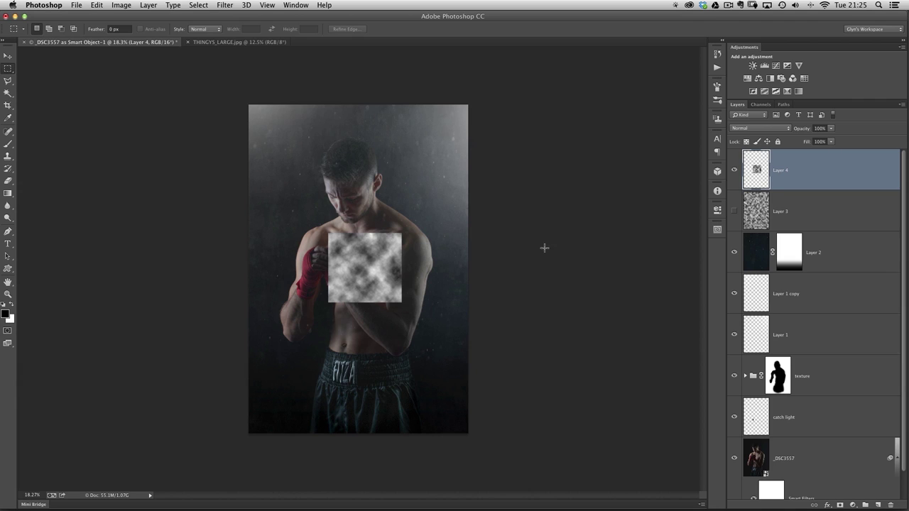
pyautogui.click(756, 213)
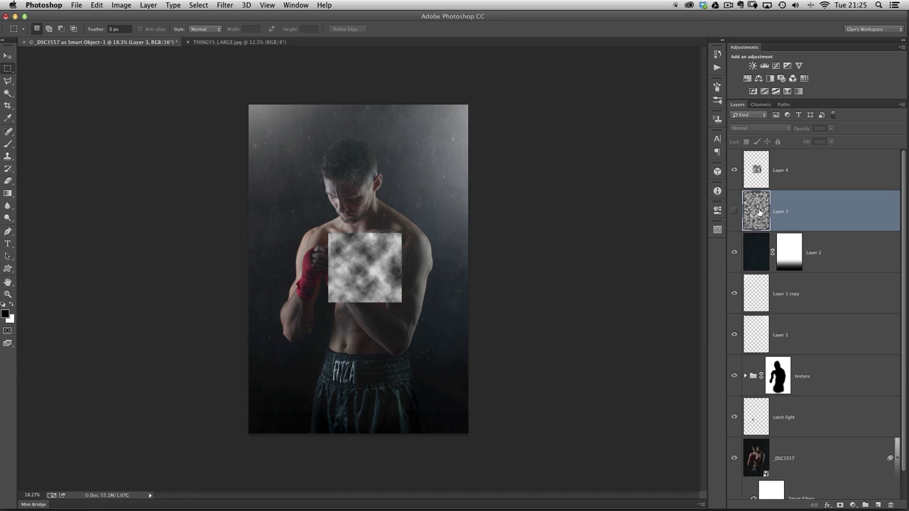
pyautogui.press('Delete')
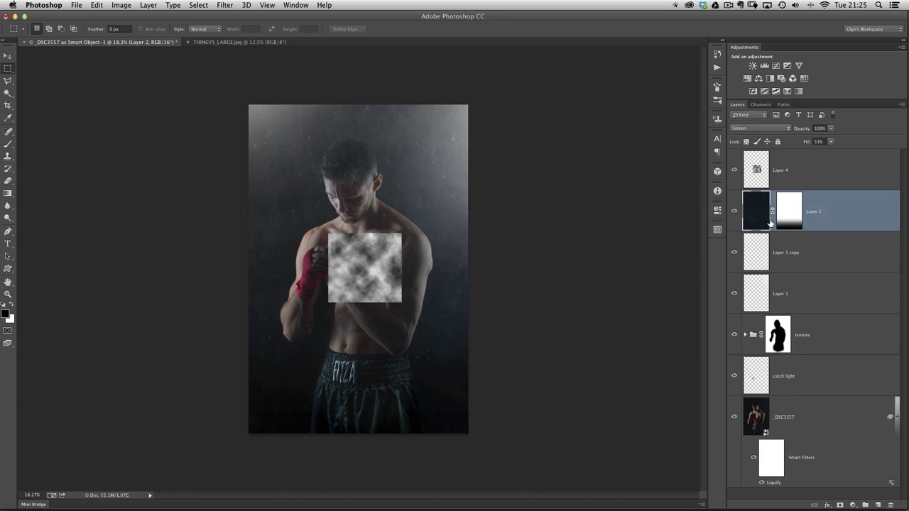
pyautogui.click(757, 176)
# Enlarge the clouds patch proportionally from its center to about 614% with Free Transform, covering the whole photo
pyautogui.click(98, 5)
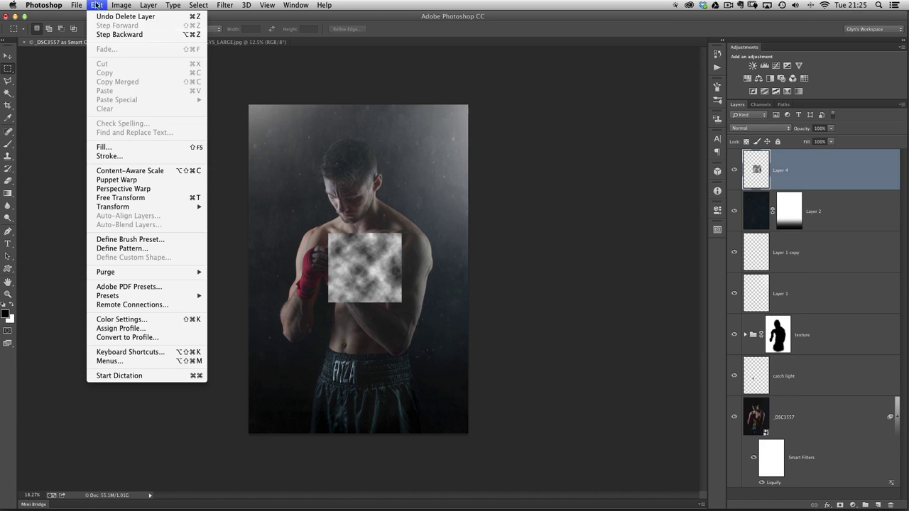
pyautogui.click(135, 200)
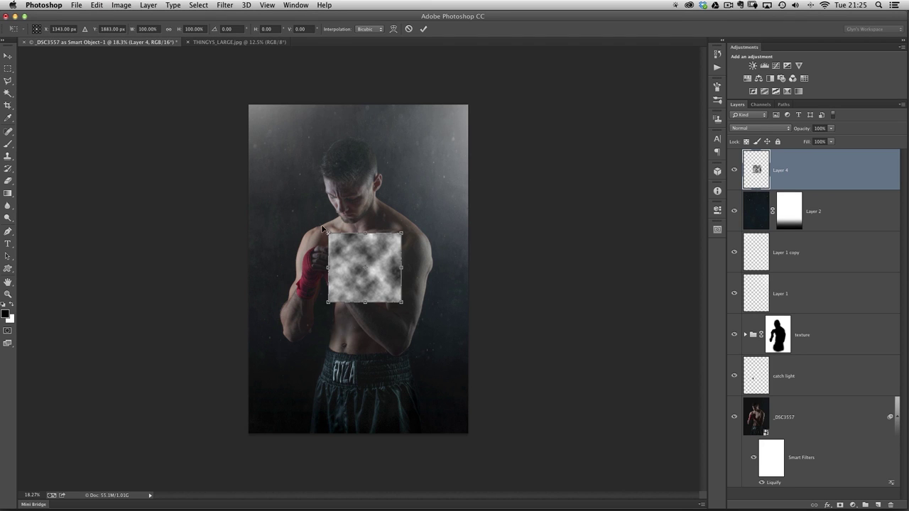
pyautogui.moveTo(327, 232); pyautogui.dragTo(139, 53)
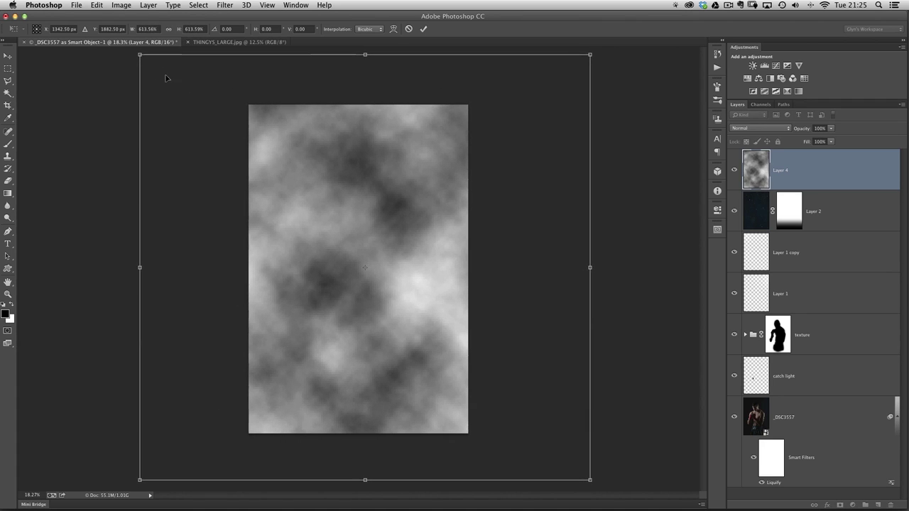
pyautogui.press('Return')
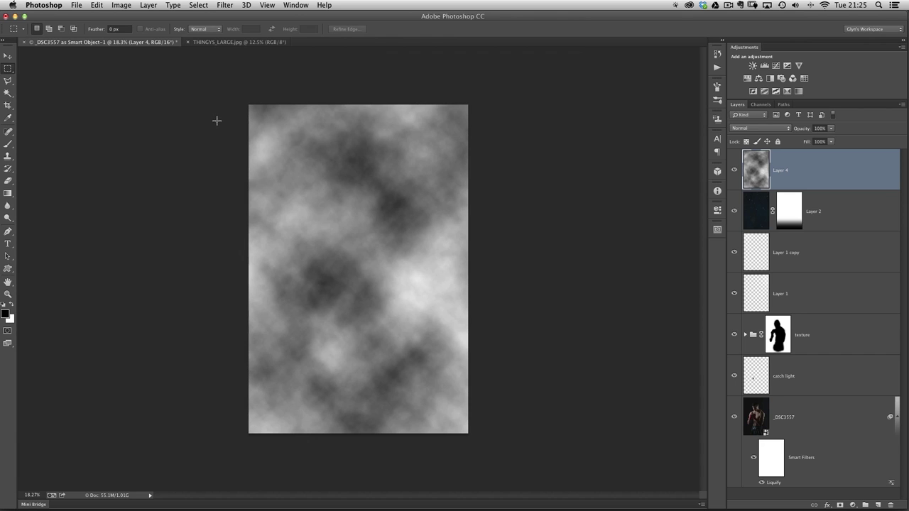
# Lower the enlarged clouds layer's opacity to 6% and compare the photo with and without it
pyautogui.moveTo(803, 129); pyautogui.dragTo(757, 116)
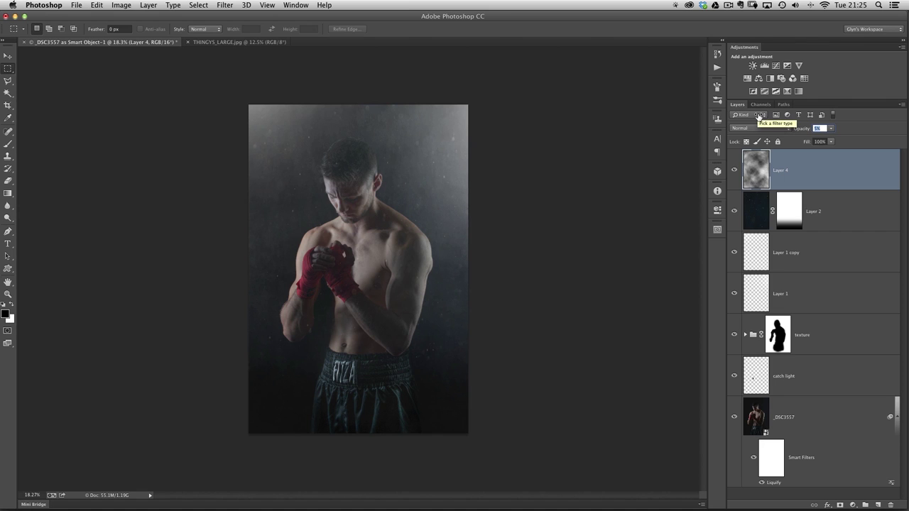
pyautogui.write('6')
pyautogui.press('Return')
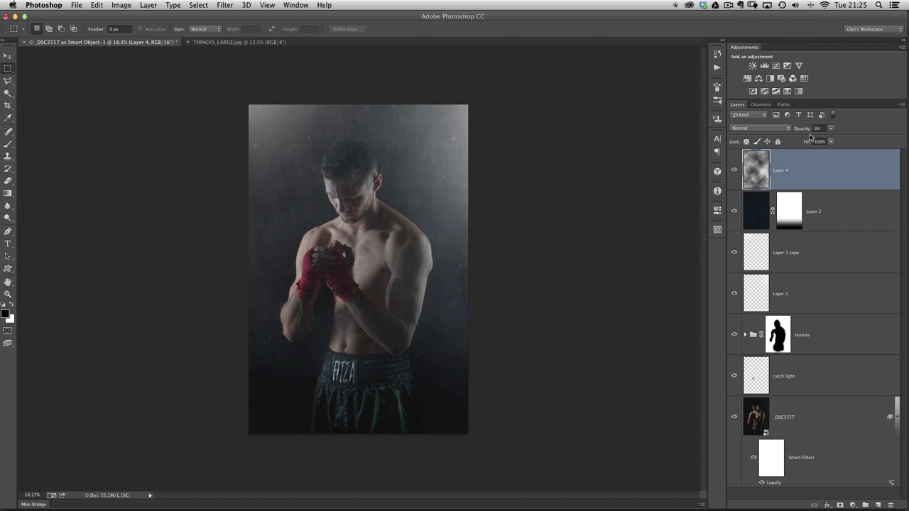
pyautogui.click(735, 171)
pyautogui.click(734, 171)
pyautogui.click(733, 172)
pyautogui.click(733, 172)
pyautogui.click(734, 172)
pyautogui.click(734, 172)
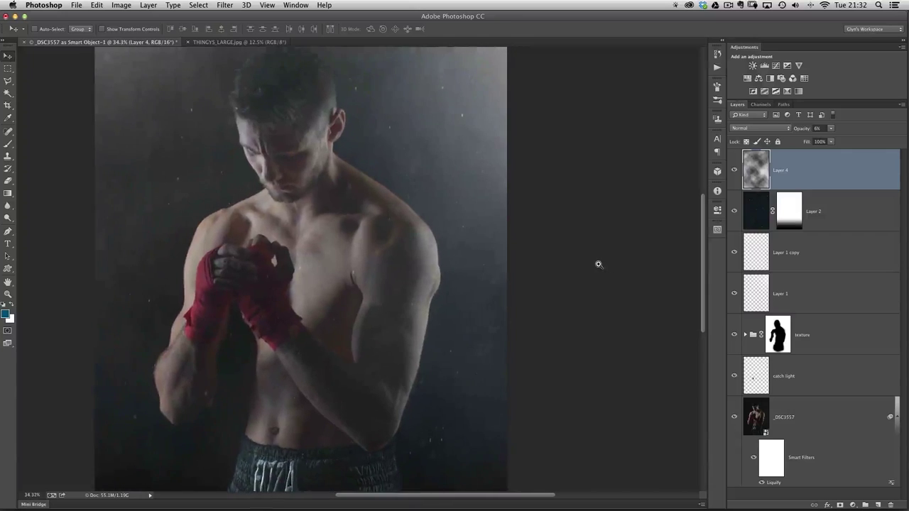
# Group the two corner glow layers, Layer 1 and Layer 1 copy, into a new group named Lights
pyautogui.scroll(-3, 583, 260)
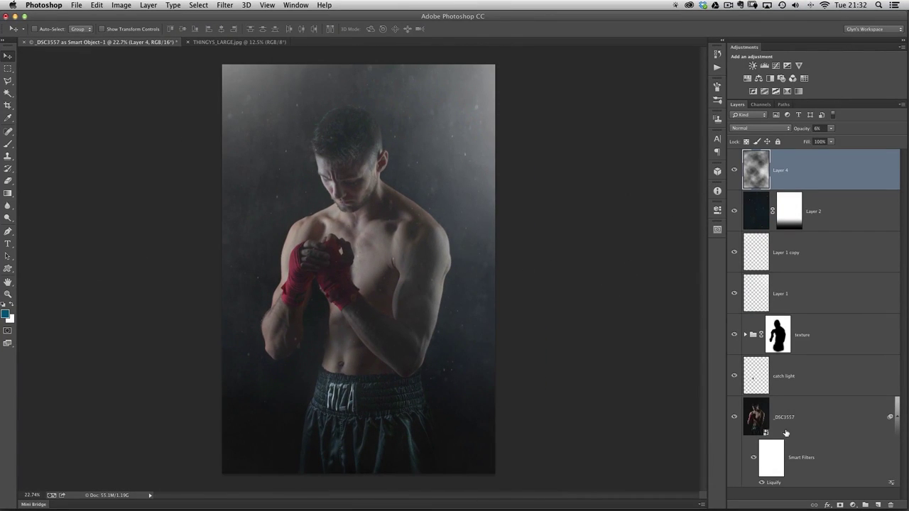
pyautogui.click(733, 260)
pyautogui.click(734, 254)
pyautogui.click(825, 255)
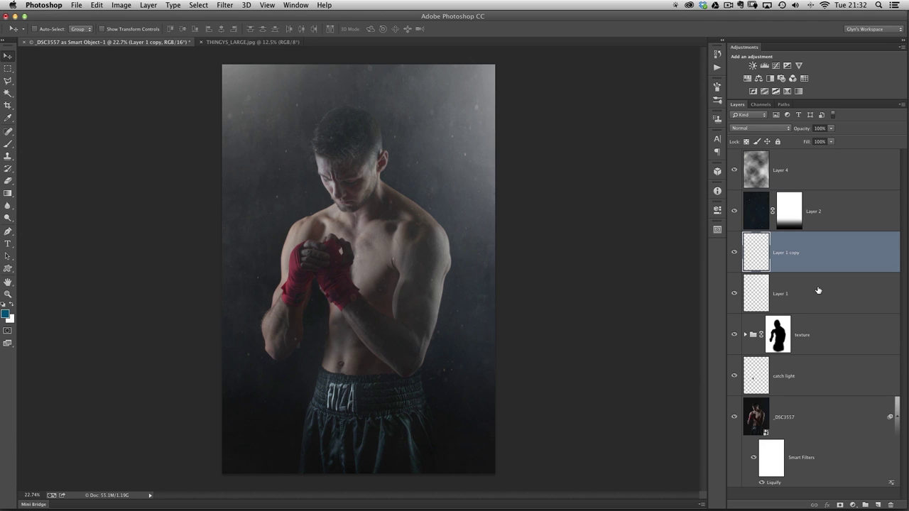
pyautogui.keyDown('shift'); pyautogui.click(818, 291); pyautogui.keyUp('shift')
pyautogui.click(901, 106)
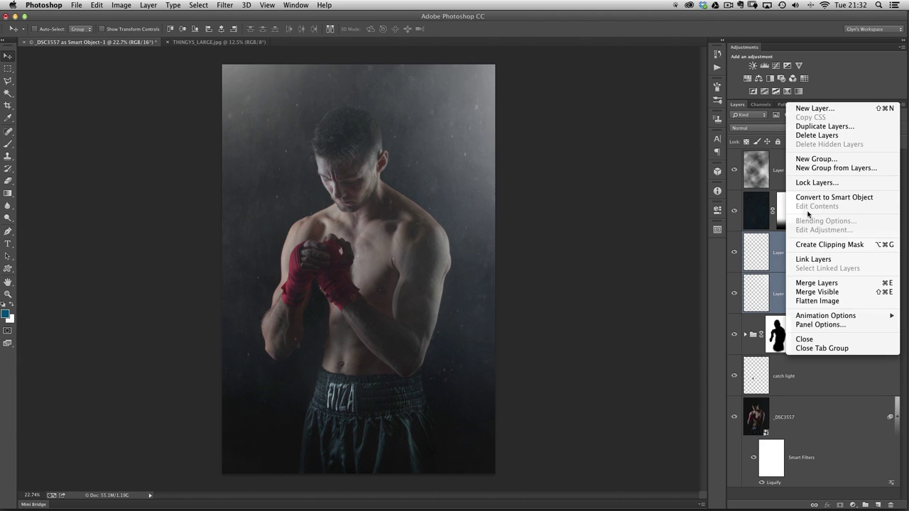
pyautogui.click(816, 173)
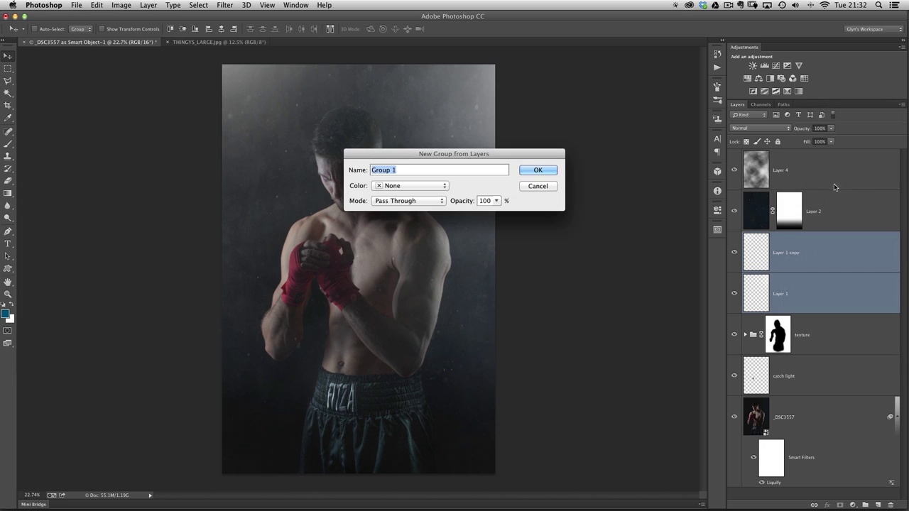
pyautogui.write('Lights')
pyautogui.press('Return')
# Rename the particles layer as Thingys and the enlarged clouds layer as Smoke
pyautogui.click(811, 216)
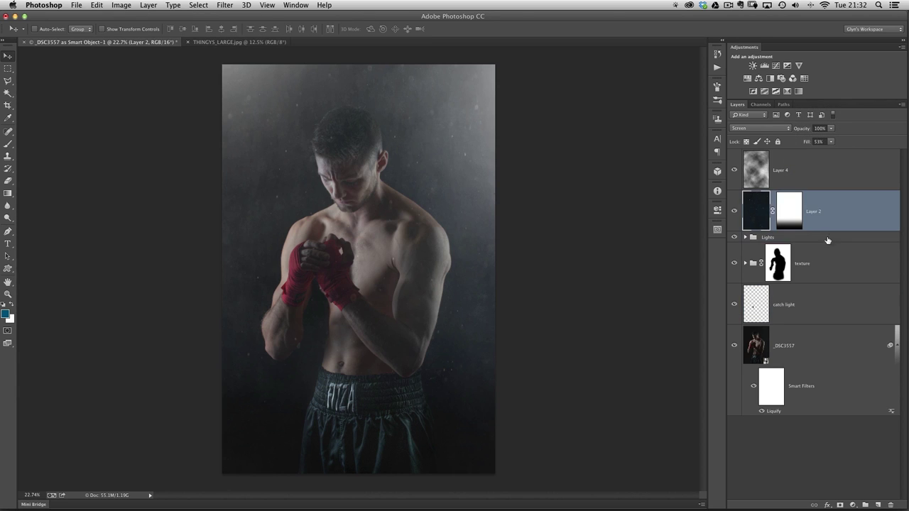
pyautogui.doubleClick(814, 212)
pyautogui.write('Thingys')
pyautogui.press('Return')
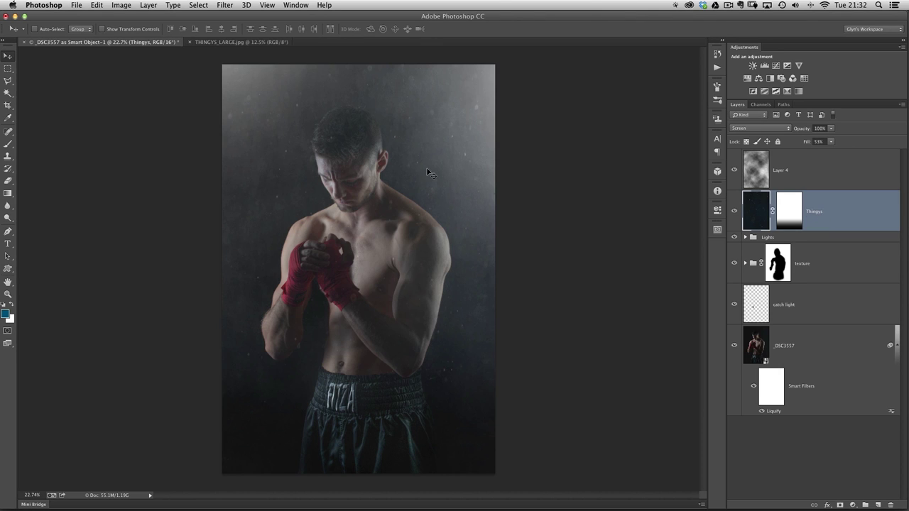
pyautogui.doubleClick(782, 172)
pyautogui.write('dmoke')
pyautogui.press('Return')
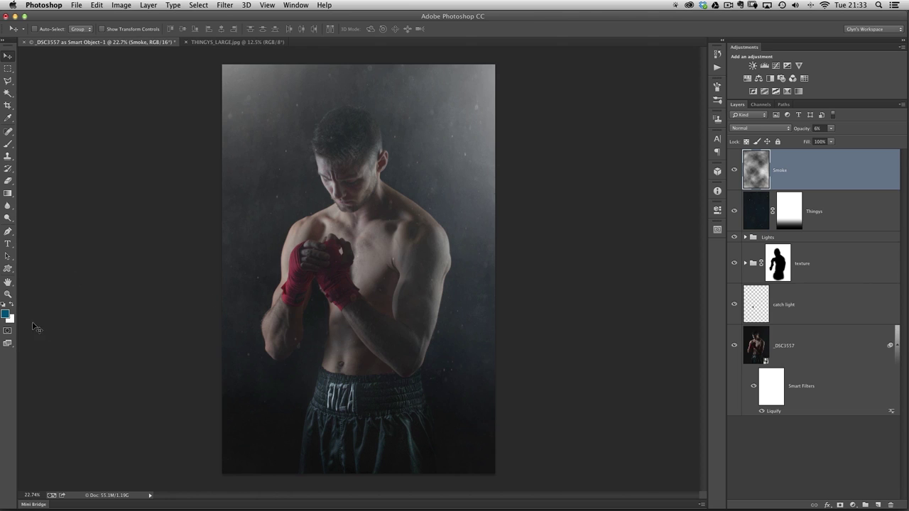
# Reset the colors to default black and white and add a black-to-white Gradient Map adjustment layer above the Smoke layer
pyautogui.press('d')
pyautogui.click(799, 92)
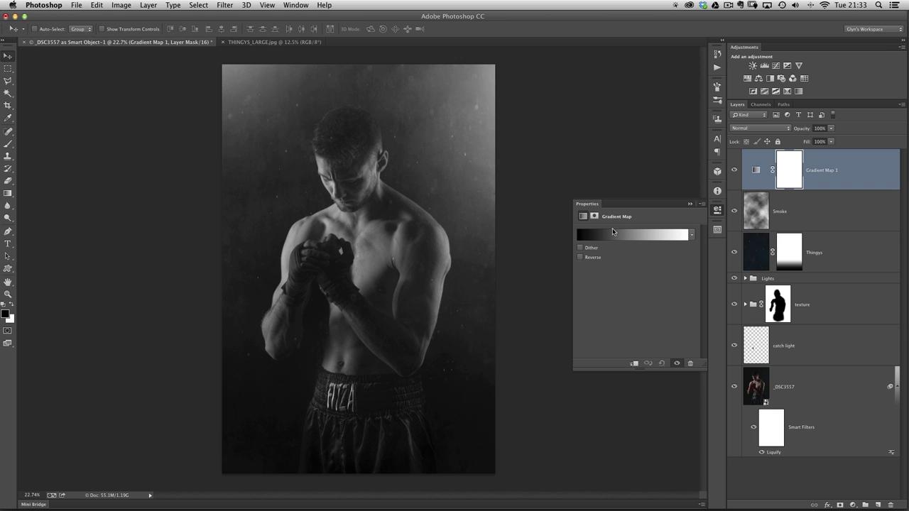
pyautogui.click(631, 236)
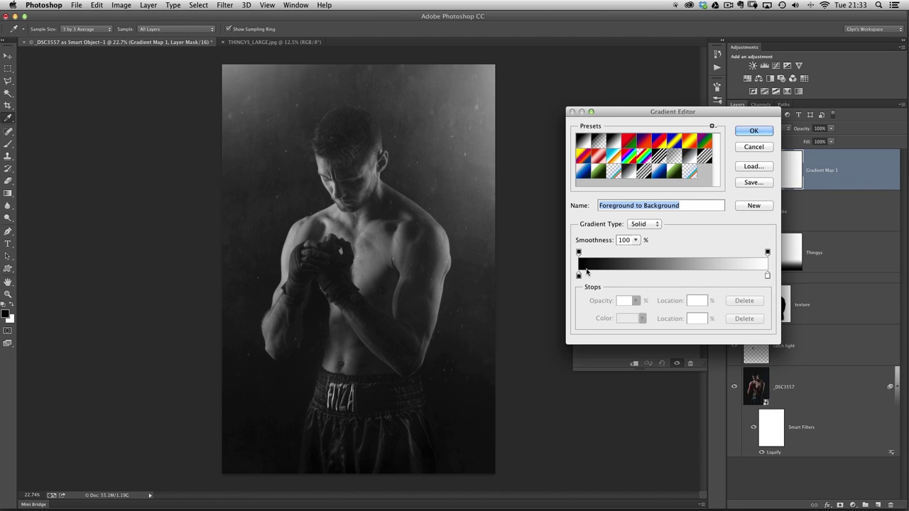
pyautogui.click(749, 147)
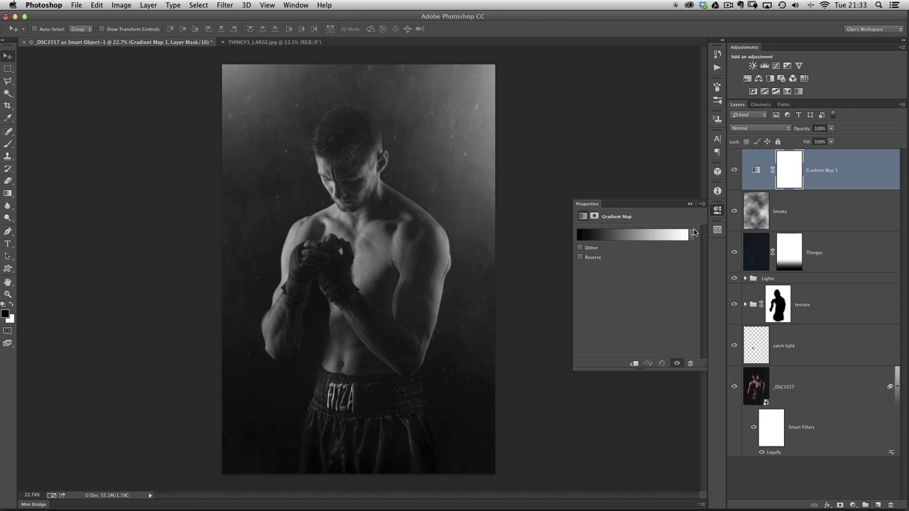
pyautogui.click(717, 210)
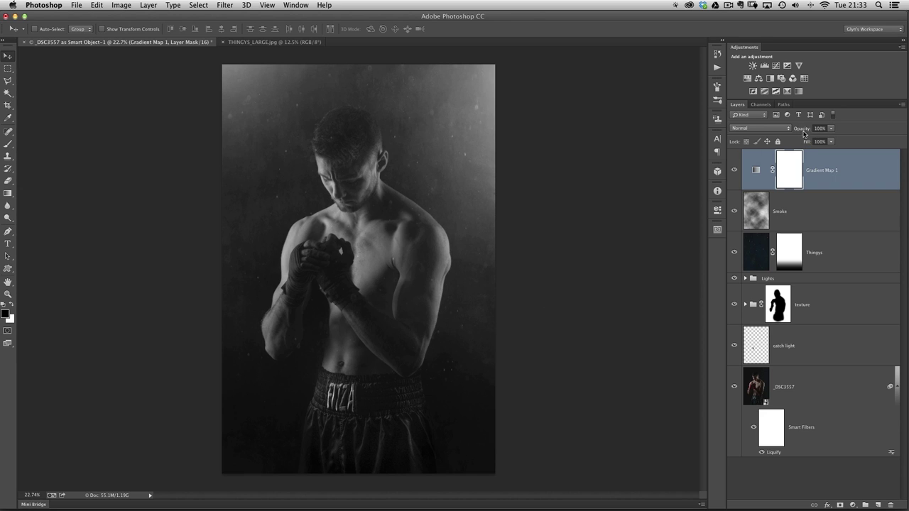
# Lower the Gradient Map layer's opacity to roughly a third and compare the photo with and without it
pyautogui.press('3')
pyautogui.click(735, 171)
pyautogui.click(736, 173)
pyautogui.click(737, 174)
pyautogui.click(738, 174)
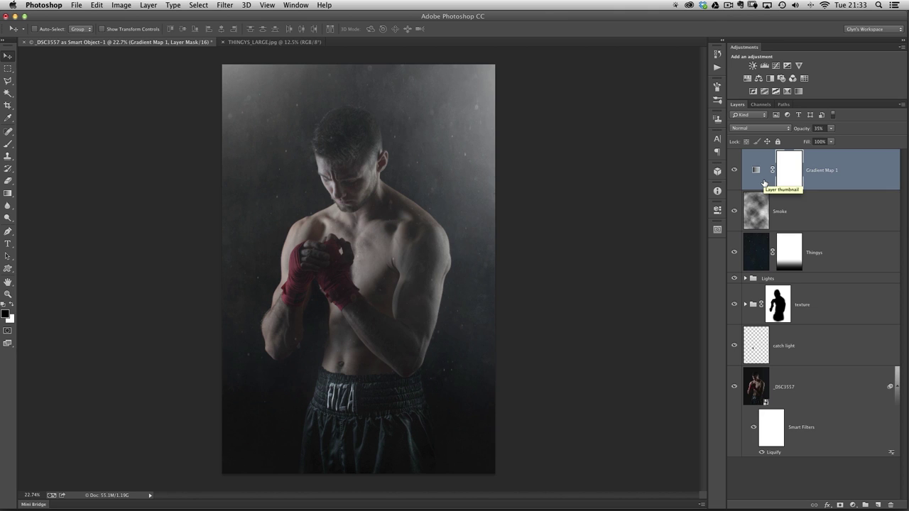
pyautogui.click(734, 171)
pyautogui.click(733, 171)
pyautogui.click(734, 171)
pyautogui.click(734, 172)
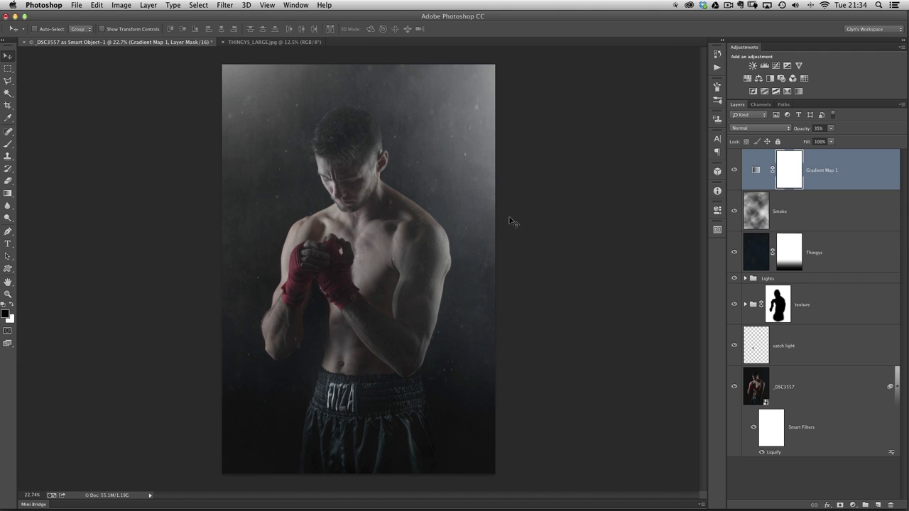
# Add a Gradient fill layer on top of the stack, using the Violet, Orange preset
pyautogui.click(147, 6)
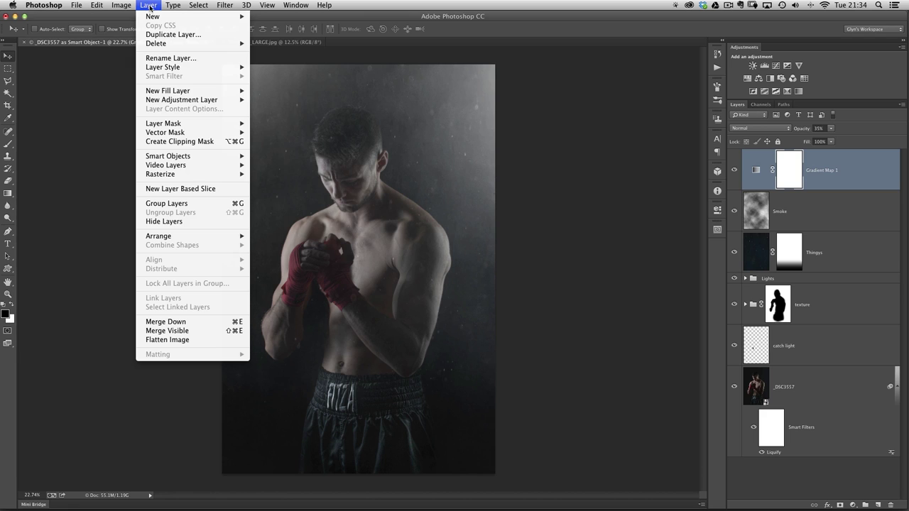
pyautogui.moveTo(186, 92)
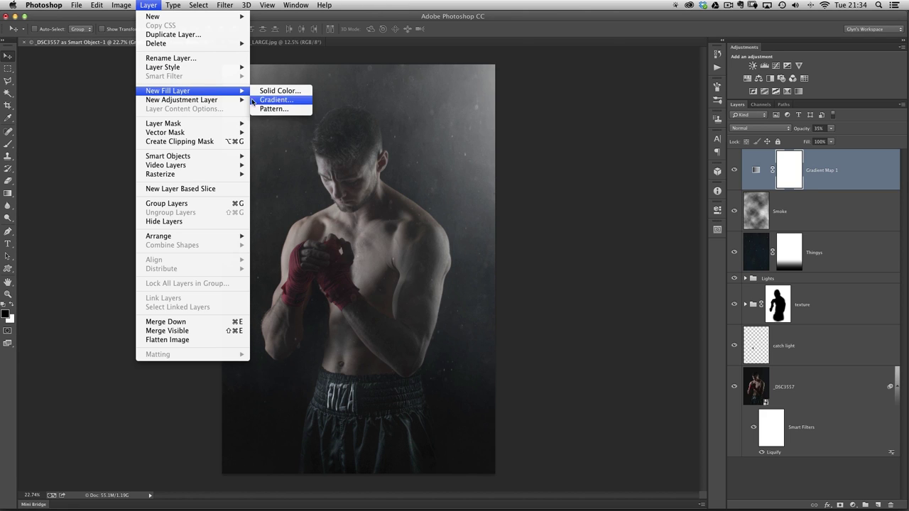
pyautogui.click(272, 102)
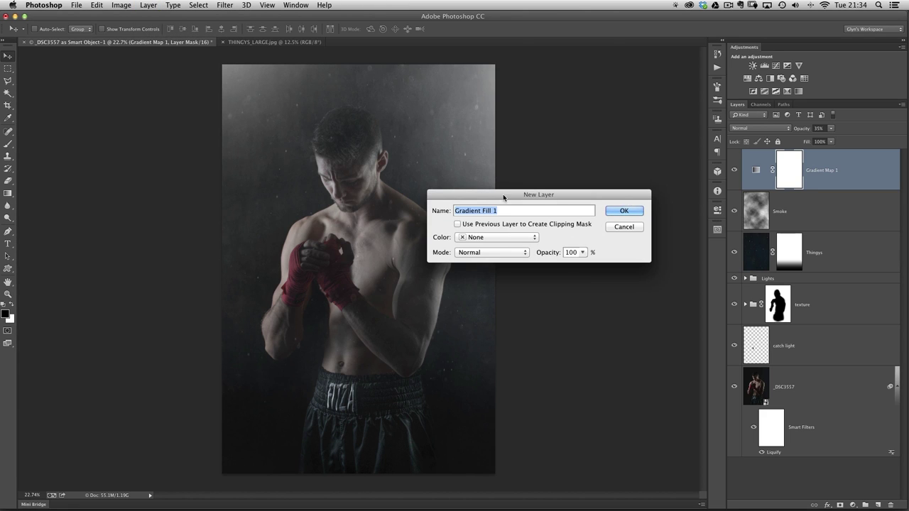
pyautogui.click(622, 211)
pyautogui.moveTo(640, 148); pyautogui.dragTo(538, 147)
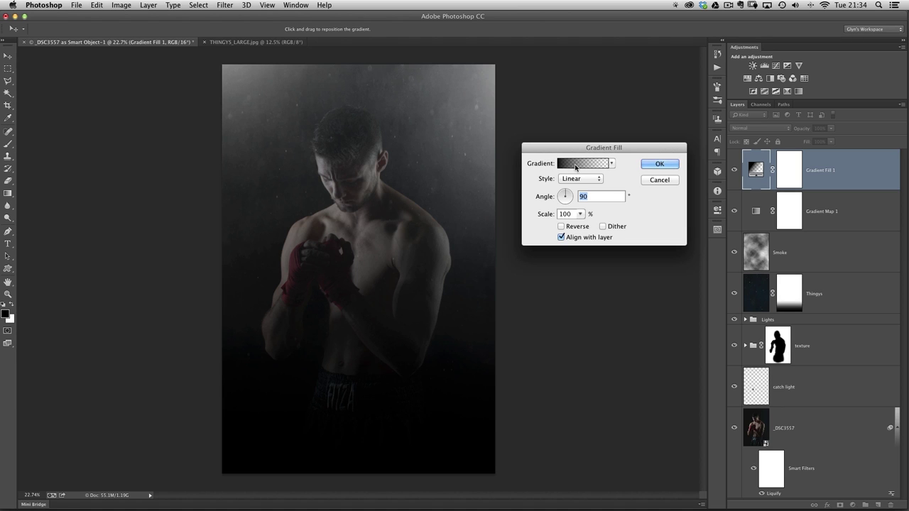
pyautogui.click(581, 165)
pyautogui.moveTo(640, 113); pyautogui.dragTo(570, 124)
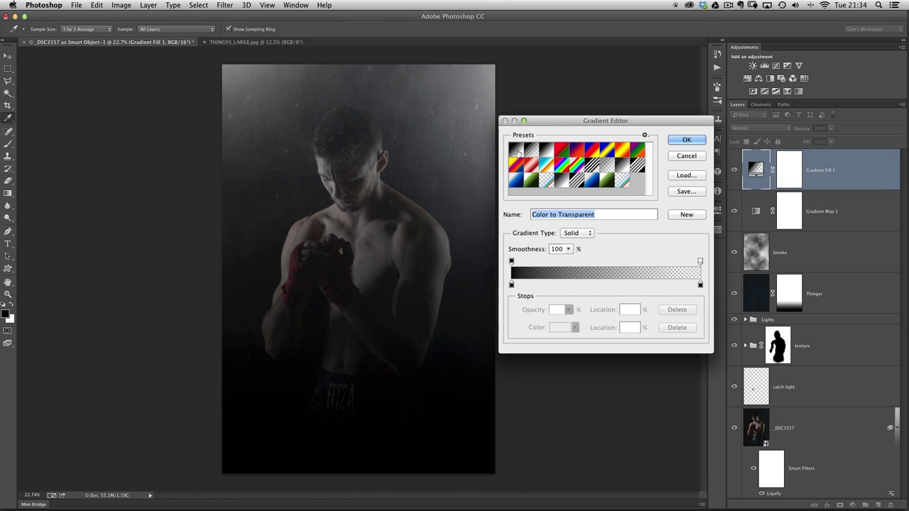
pyautogui.click(577, 150)
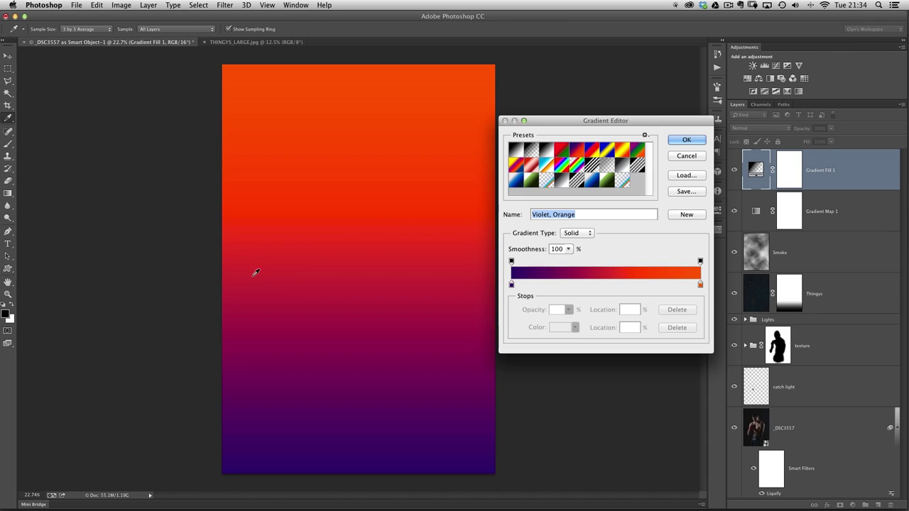
# Recolor the gradient's violet stop to a dark blue with a hue of about 213° and accept the edited gradient
pyautogui.click(511, 285)
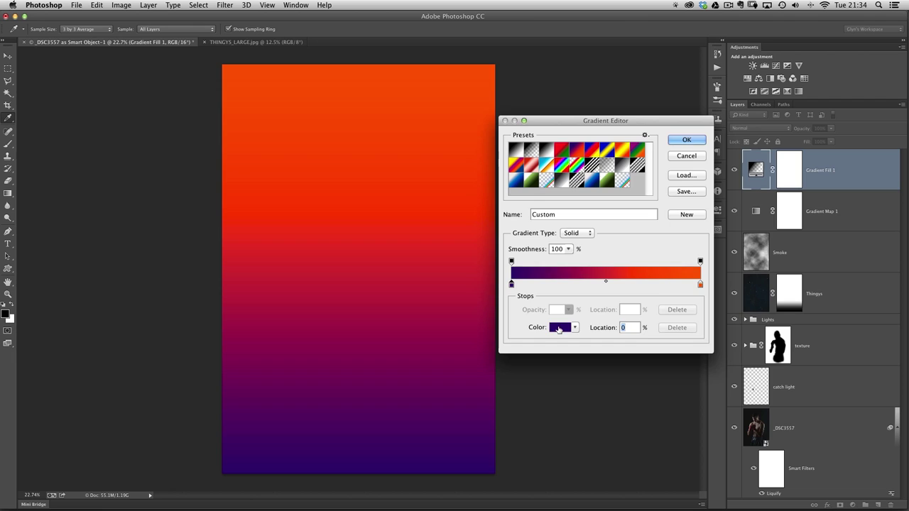
pyautogui.click(558, 328)
pyautogui.moveTo(603, 158); pyautogui.dragTo(597, 148)
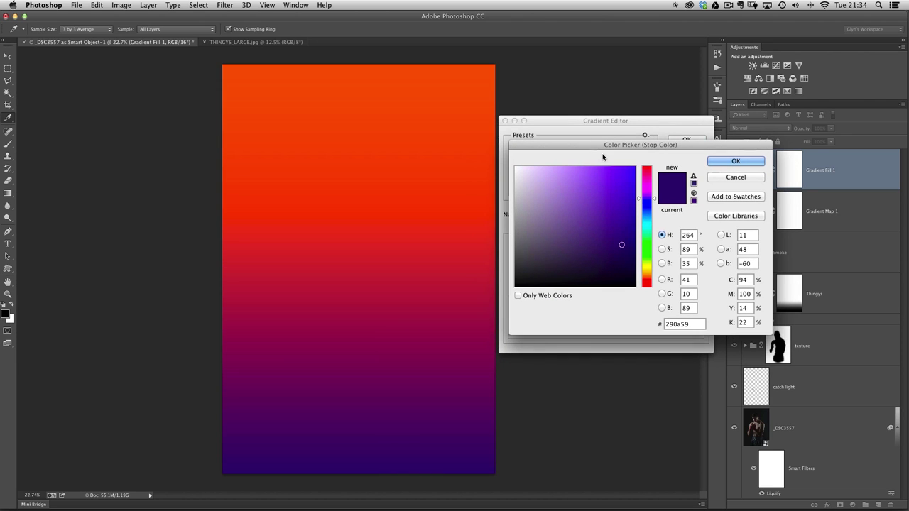
pyautogui.moveTo(638, 200); pyautogui.dragTo(637, 218)
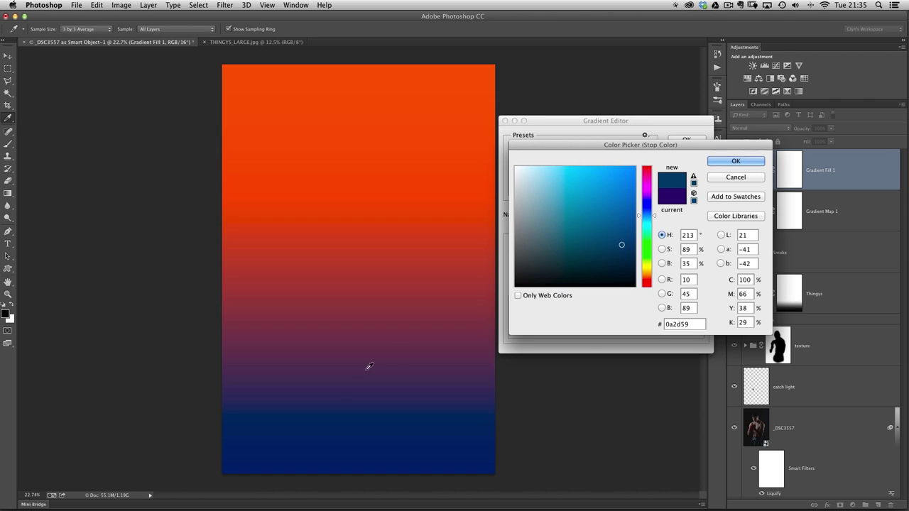
pyautogui.click(422, 359)
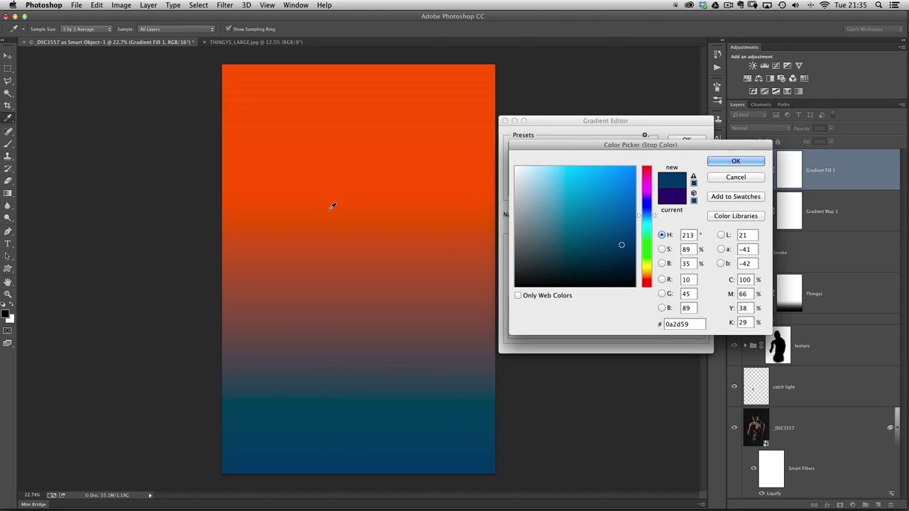
pyautogui.click(643, 215)
pyautogui.click(732, 162)
pyautogui.click(686, 141)
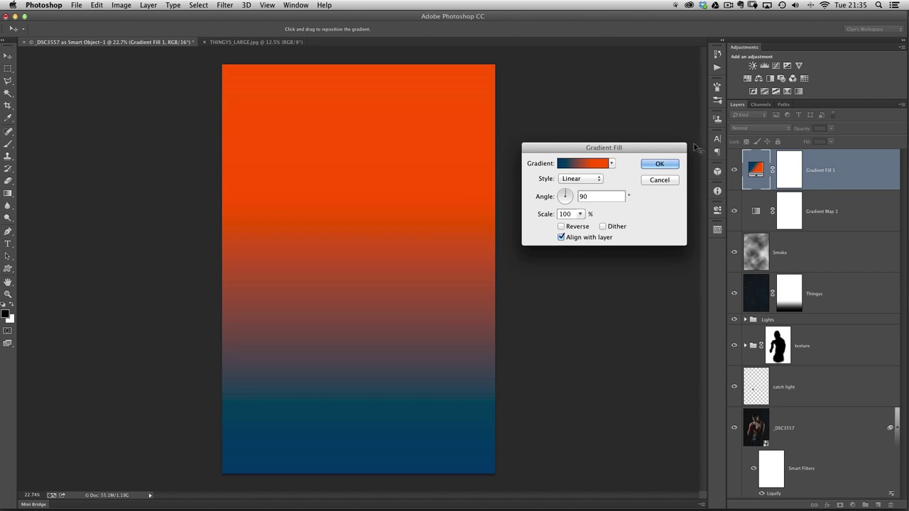
# Rotate the gradient fill to an angle of 26.57° and set its layer's blend mode to Soft Light
pyautogui.click(569, 198)
pyautogui.moveTo(569, 198)
pyautogui.mouseDown()
pyautogui.moveTo(560, 201)
pyautogui.moveTo(569, 197)
pyautogui.mouseUp()
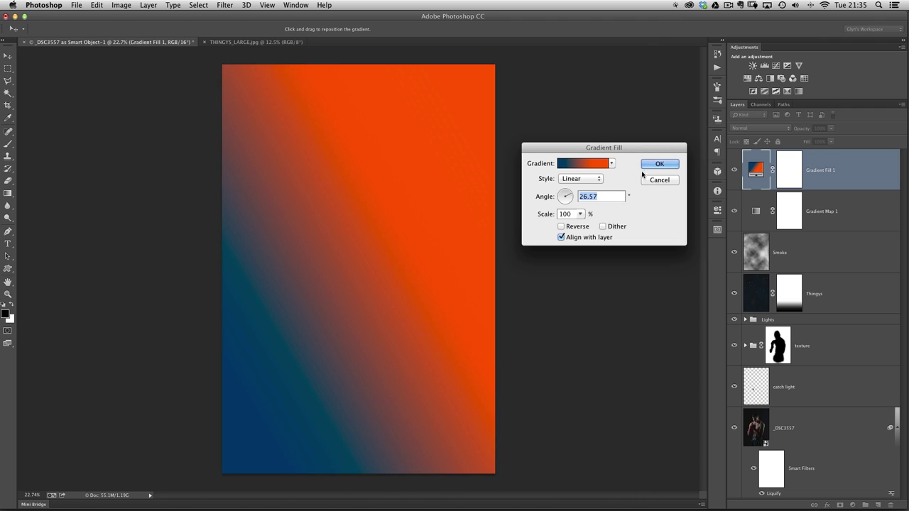
pyautogui.click(658, 168)
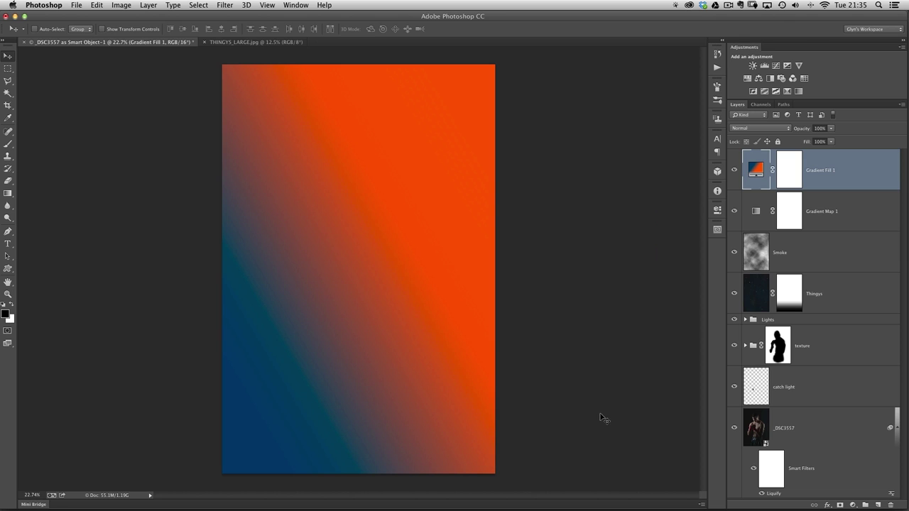
pyautogui.click(752, 132)
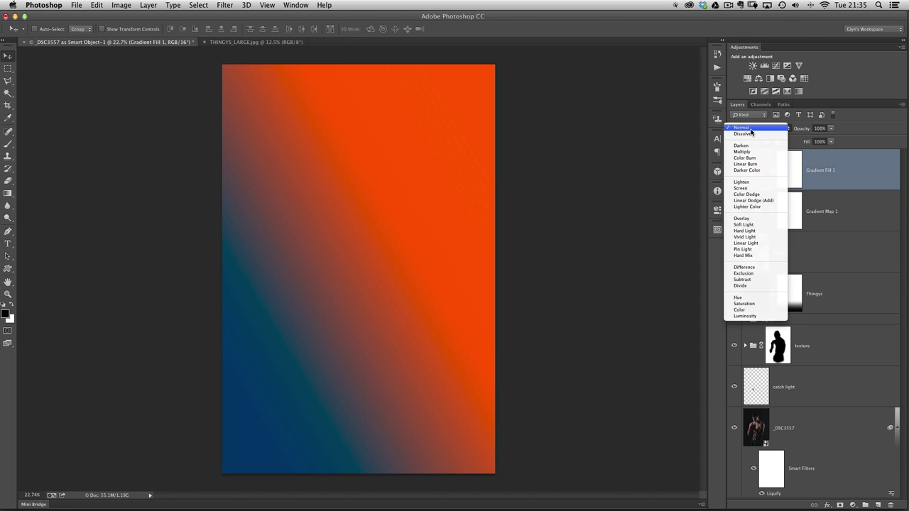
pyautogui.click(743, 225)
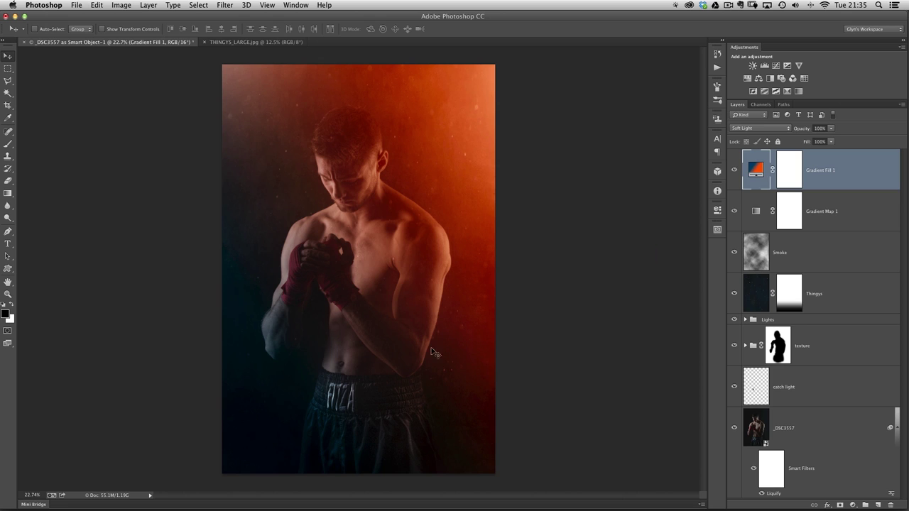
# Reposition the gradient fill so the orange sits in the photo's upper-right corner, and set its angle to 17.1°
pyautogui.doubleClick(758, 172)
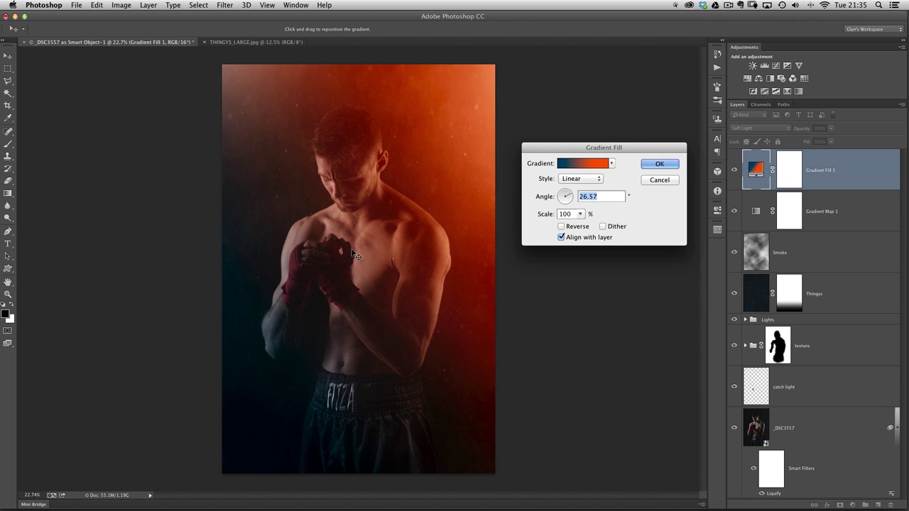
pyautogui.moveTo(353, 254); pyautogui.dragTo(440, 202)
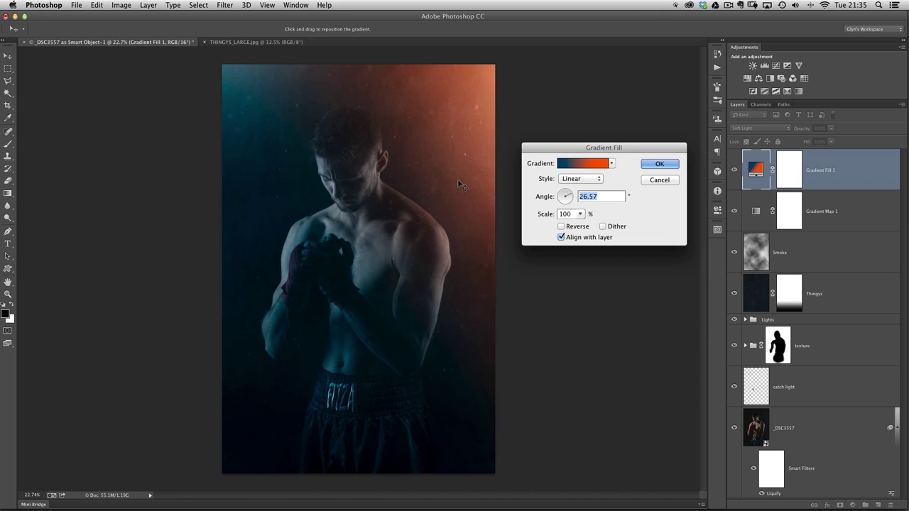
pyautogui.moveTo(455, 188); pyautogui.dragTo(442, 197)
pyautogui.click(572, 197)
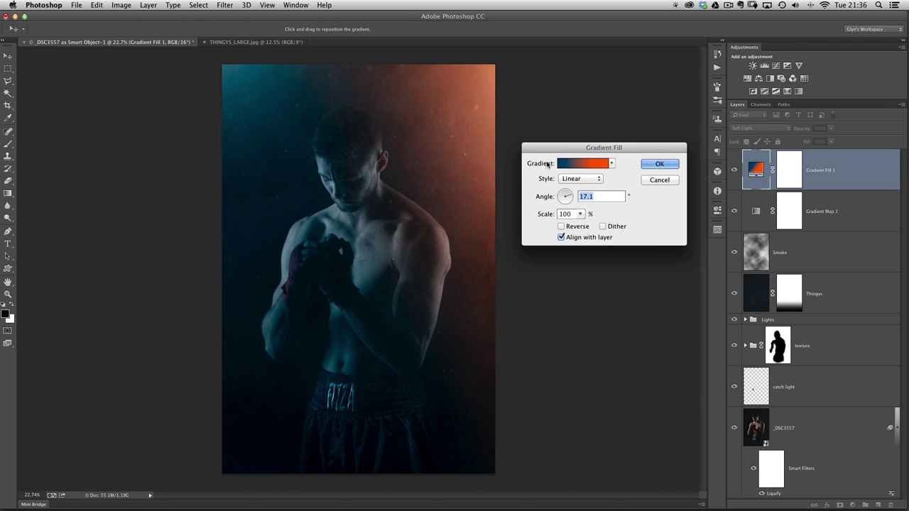
# Recolor the gradient fill's orange stop to a muted orange, d0751f, and accept the edited gradient and fill settings
pyautogui.click(586, 164)
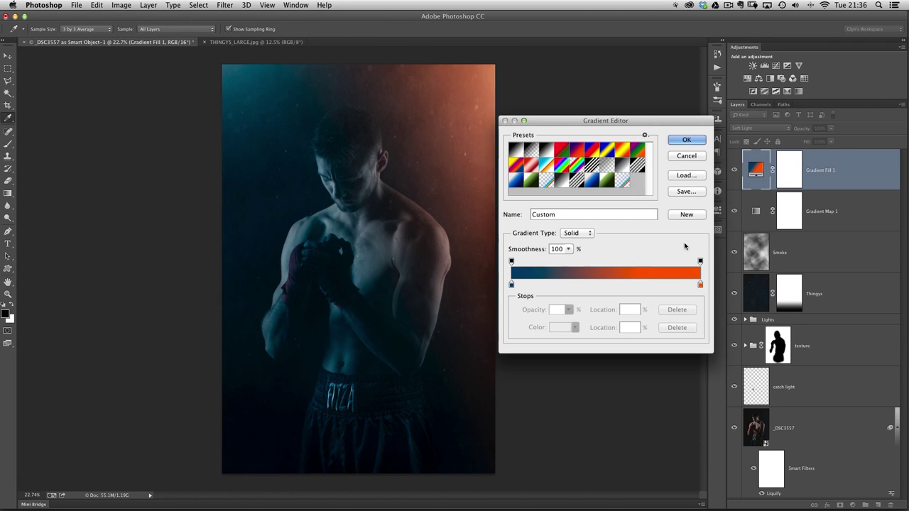
pyautogui.click(700, 285)
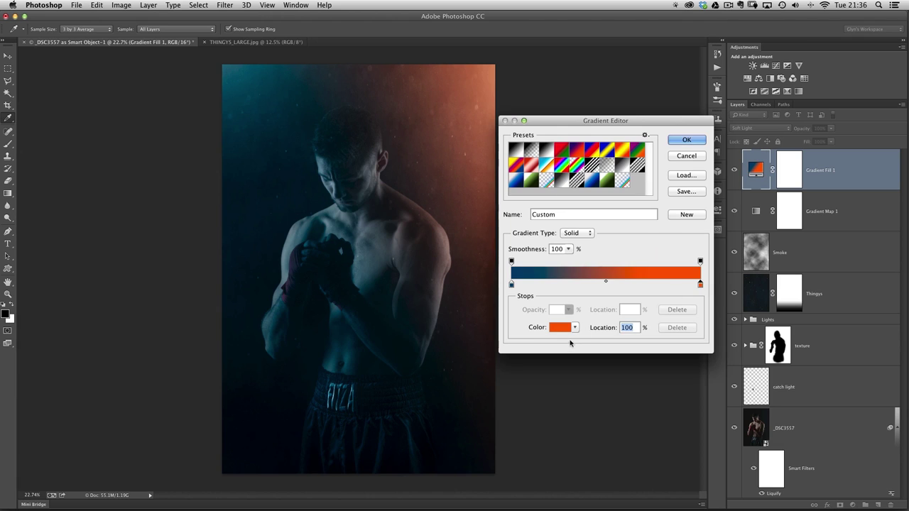
pyautogui.click(559, 327)
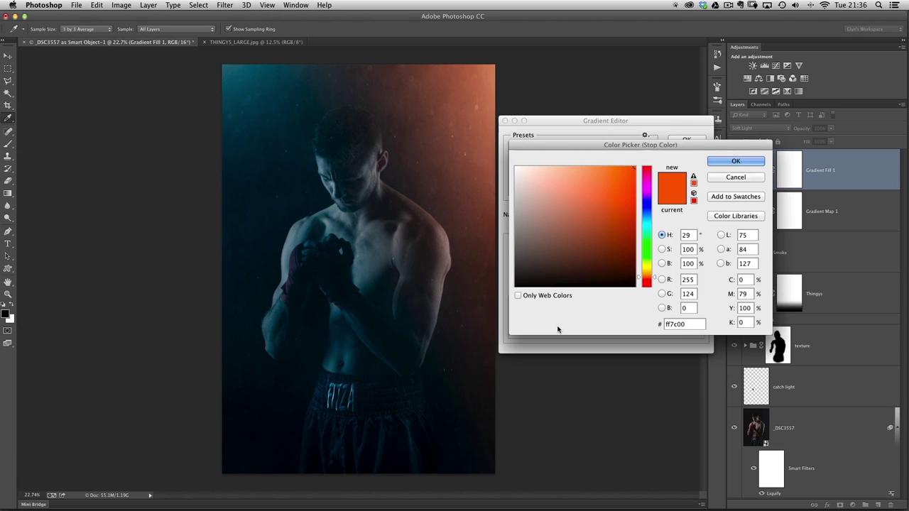
pyautogui.click(620, 167)
pyautogui.moveTo(619, 167)
pyautogui.mouseDown()
pyautogui.moveTo(550, 171)
pyautogui.moveTo(576, 187)
pyautogui.moveTo(617, 171)
pyautogui.mouseUp()
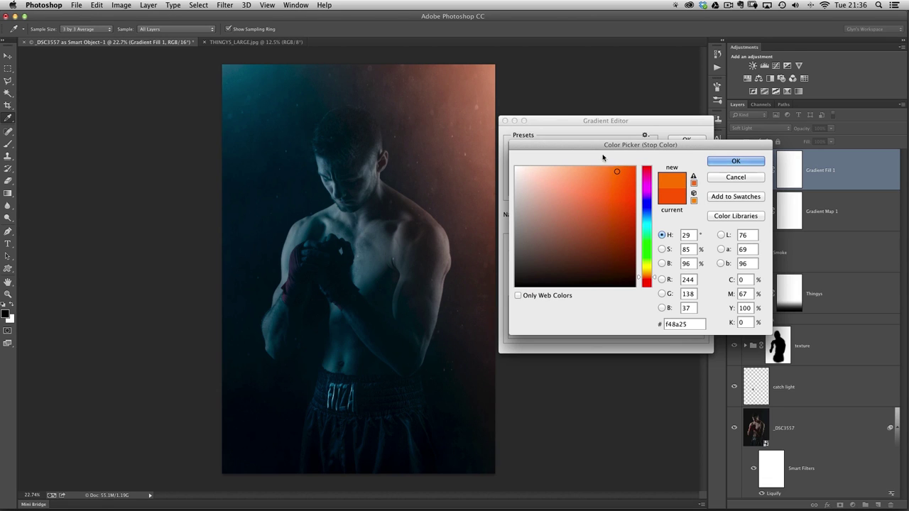
pyautogui.moveTo(607, 187); pyautogui.dragTo(619, 196)
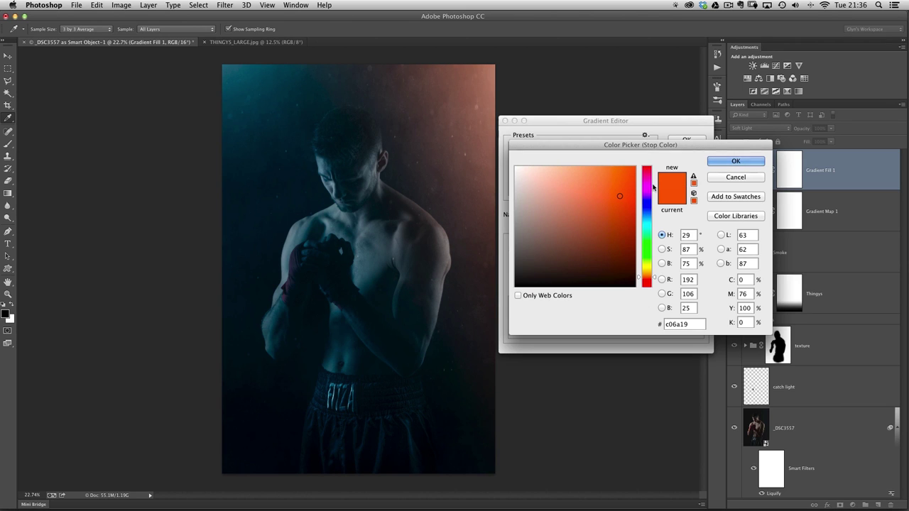
pyautogui.moveTo(619, 207)
pyautogui.mouseDown()
pyautogui.moveTo(581, 217)
pyautogui.moveTo(572, 203)
pyautogui.moveTo(579, 227)
pyautogui.moveTo(517, 220)
pyautogui.moveTo(619, 227)
pyautogui.moveTo(566, 224)
pyautogui.moveTo(580, 174)
pyautogui.moveTo(583, 269)
pyautogui.moveTo(597, 190)
pyautogui.moveTo(615, 189)
pyautogui.mouseUp()
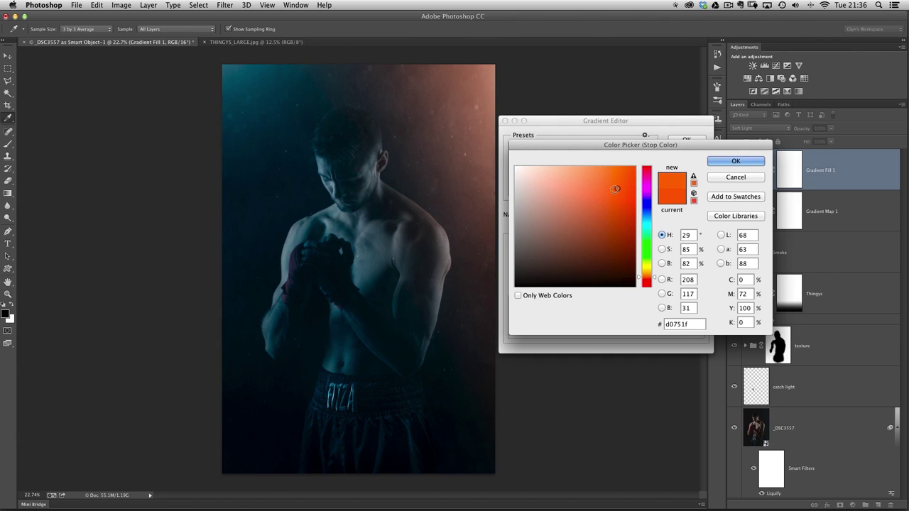
pyautogui.click(733, 162)
pyautogui.click(682, 140)
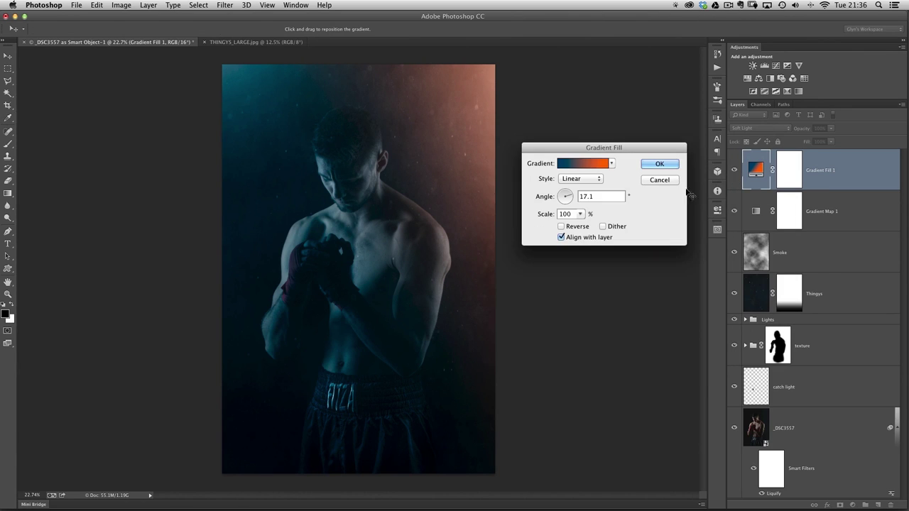
pyautogui.click(660, 164)
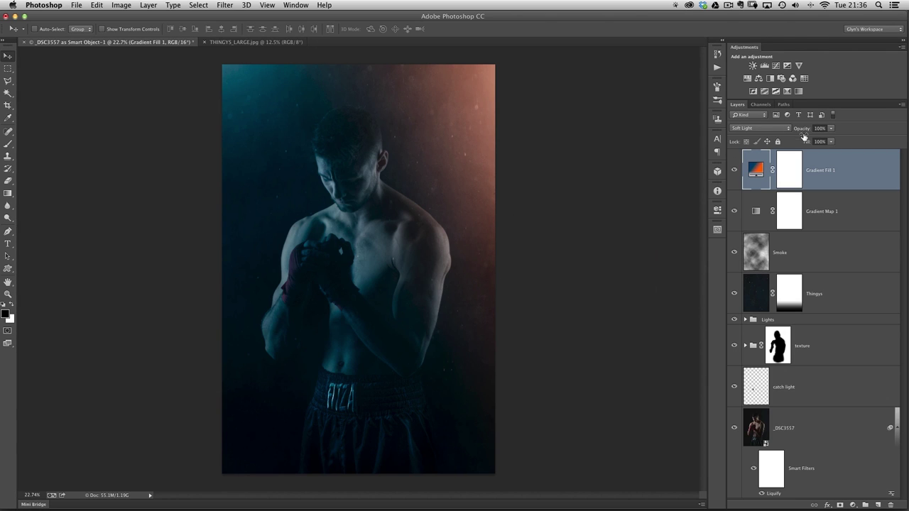
# Lower the Gradient Fill 1 layer's opacity to 82% and compare the image with and without it
pyautogui.moveTo(805, 130); pyautogui.dragTo(790, 130)
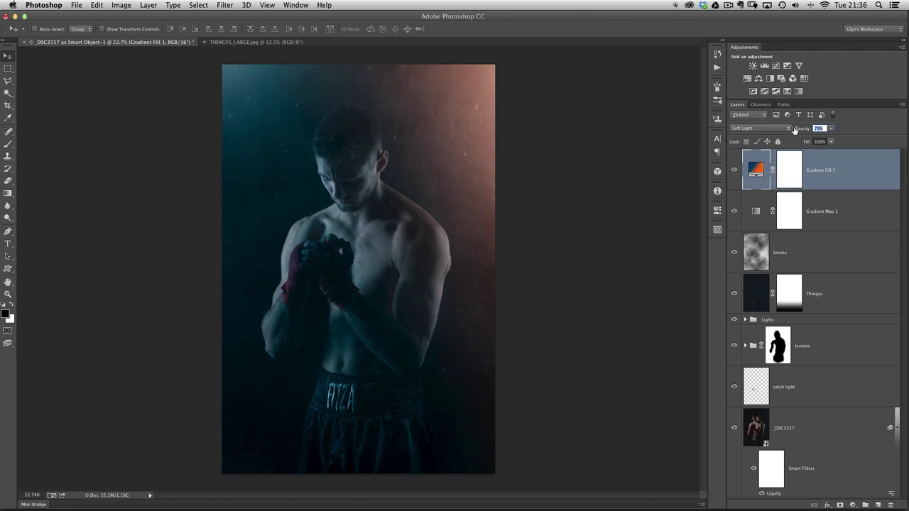
pyautogui.moveTo(796, 129); pyautogui.dragTo(798, 130)
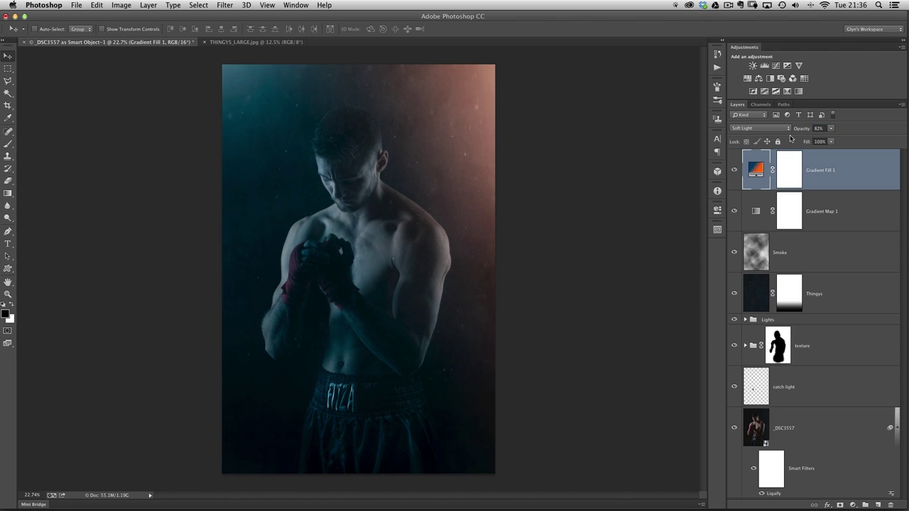
pyautogui.click(734, 172)
pyautogui.click(735, 173)
pyautogui.click(736, 172)
pyautogui.click(736, 172)
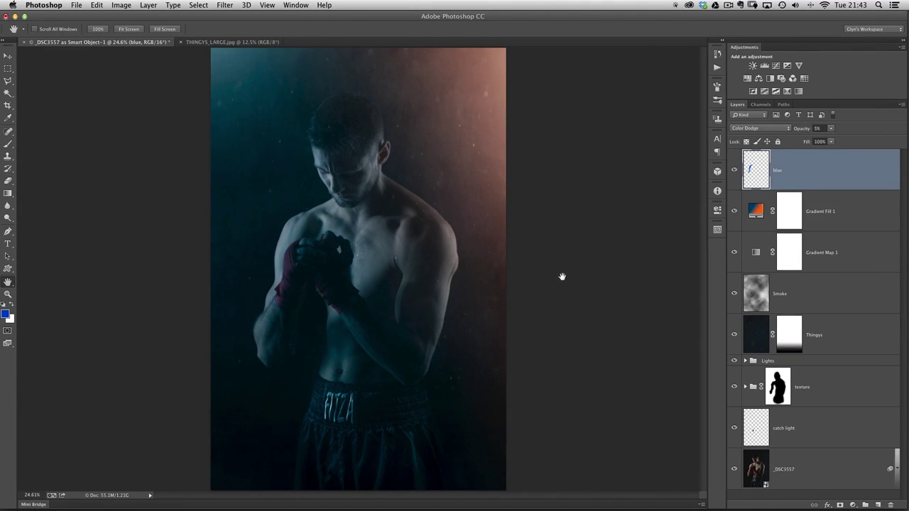
# Add a new layer directly above the catch light layer and name it D&B
pyautogui.press('v')
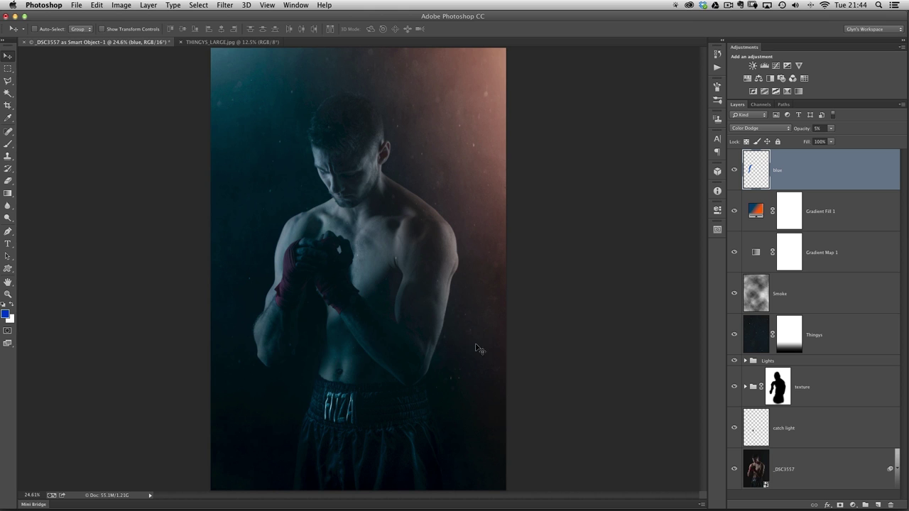
pyautogui.click(362, 362)
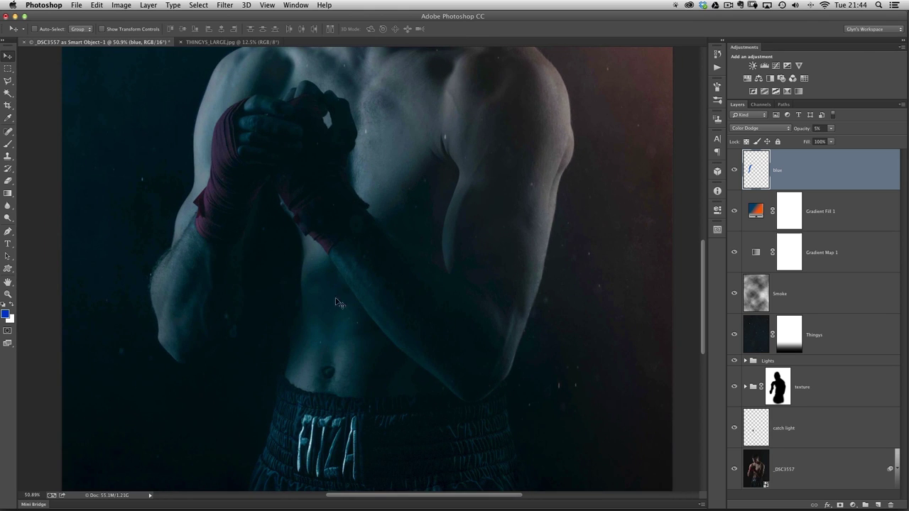
pyautogui.keyDown('alt'); pyautogui.click(424, 314); pyautogui.keyUp('alt')
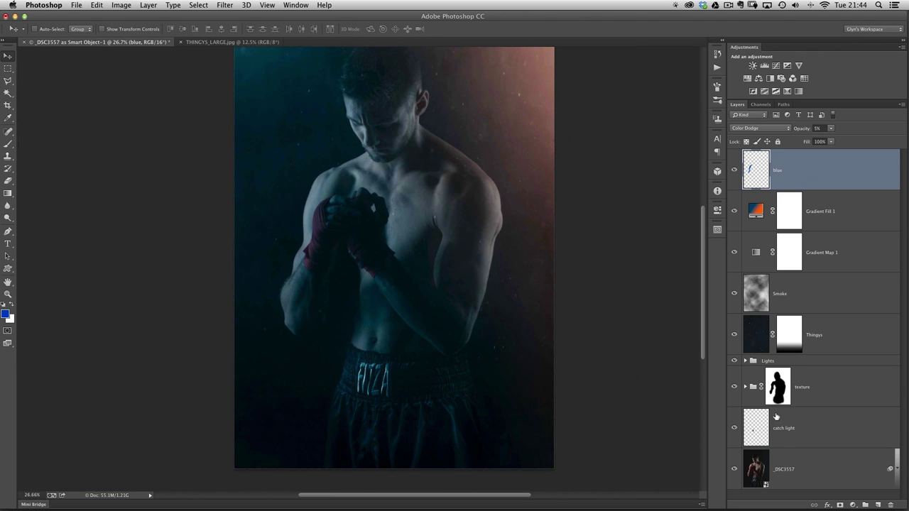
pyautogui.click(826, 434)
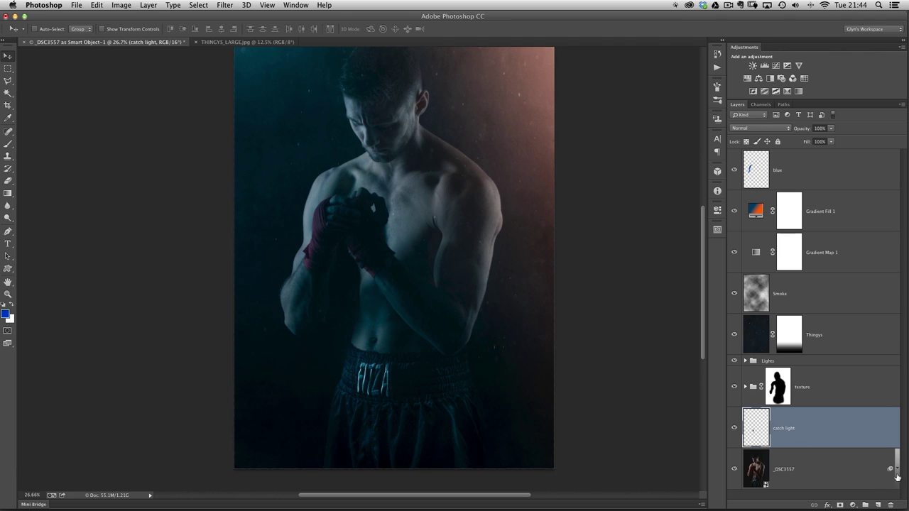
pyautogui.click(878, 505)
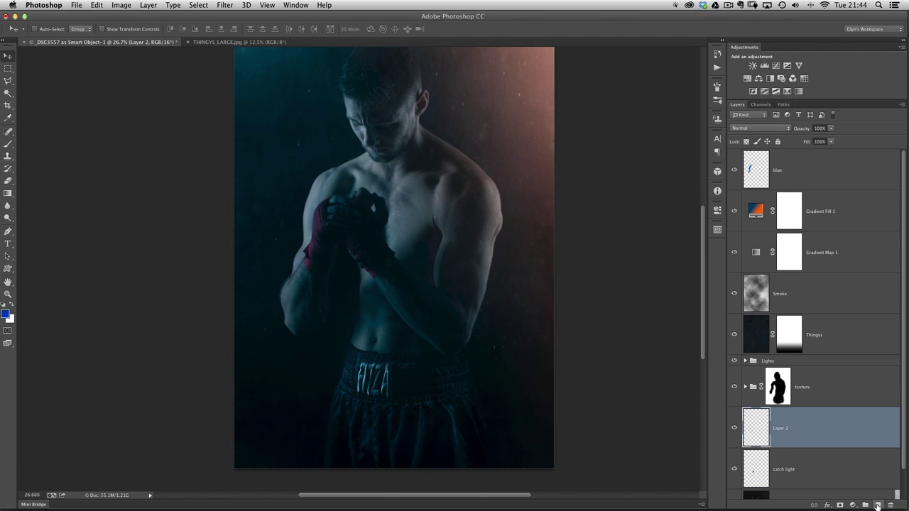
pyautogui.doubleClick(782, 428)
pyautogui.write('d&B')
pyautogui.press('Return')
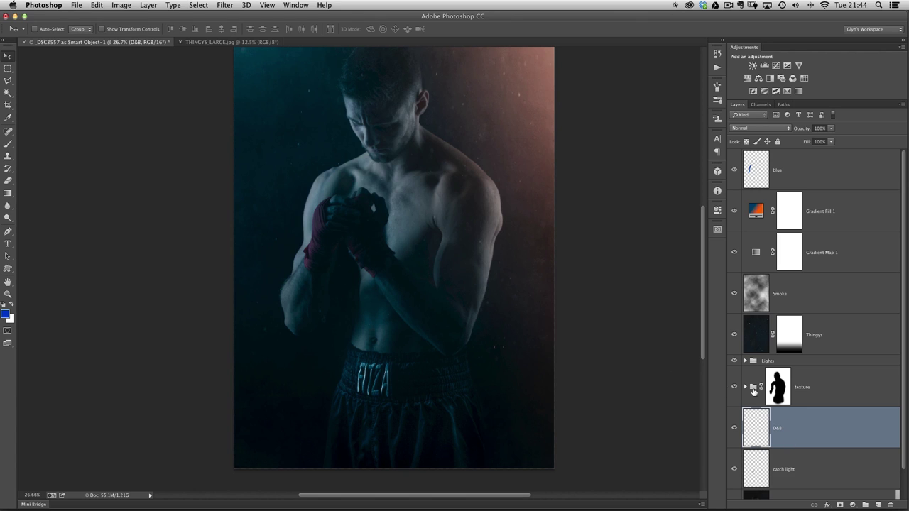
# Fill the D&B layer with 50% Gray in Normal mode at 100% opacity and check the layer on its own
pyautogui.click(100, 7)
pyautogui.click(104, 147)
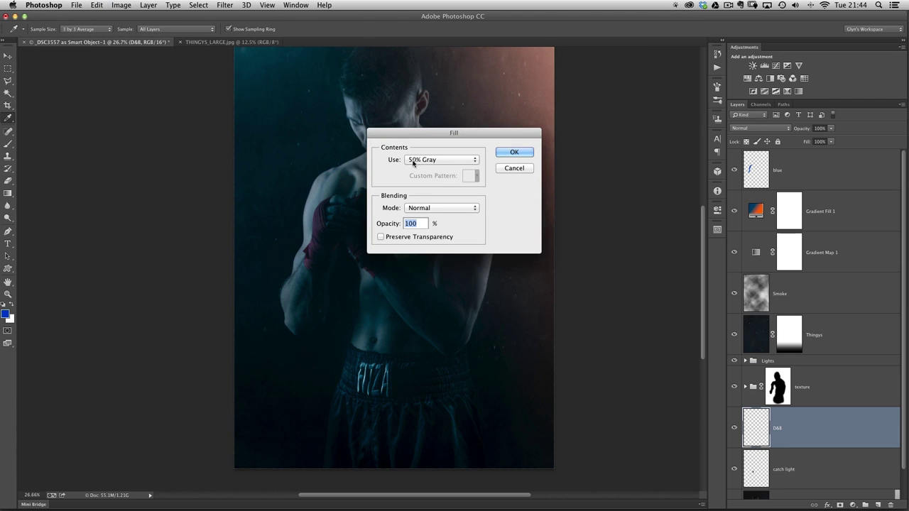
pyautogui.click(514, 152)
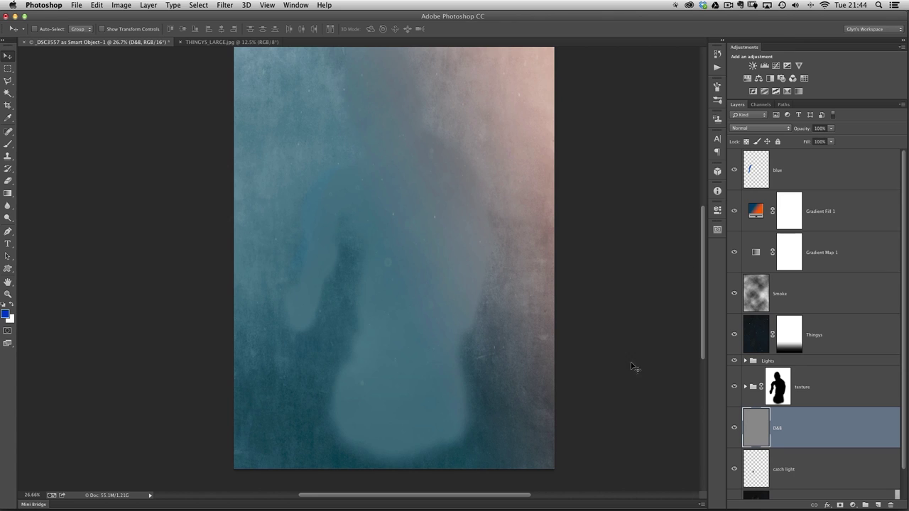
pyautogui.keyDown('alt'); pyautogui.click(734, 429); pyautogui.keyUp('alt')
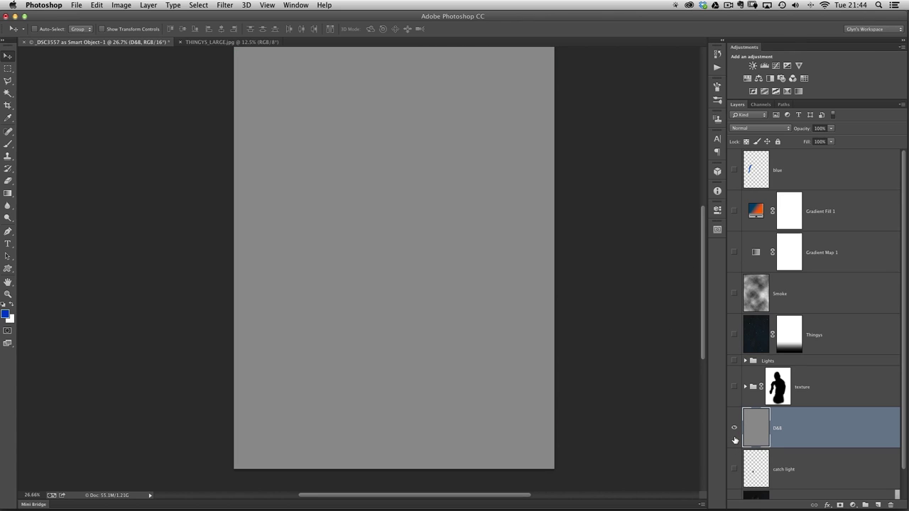
pyautogui.keyDown('alt'); pyautogui.click(734, 428); pyautogui.keyUp('alt')
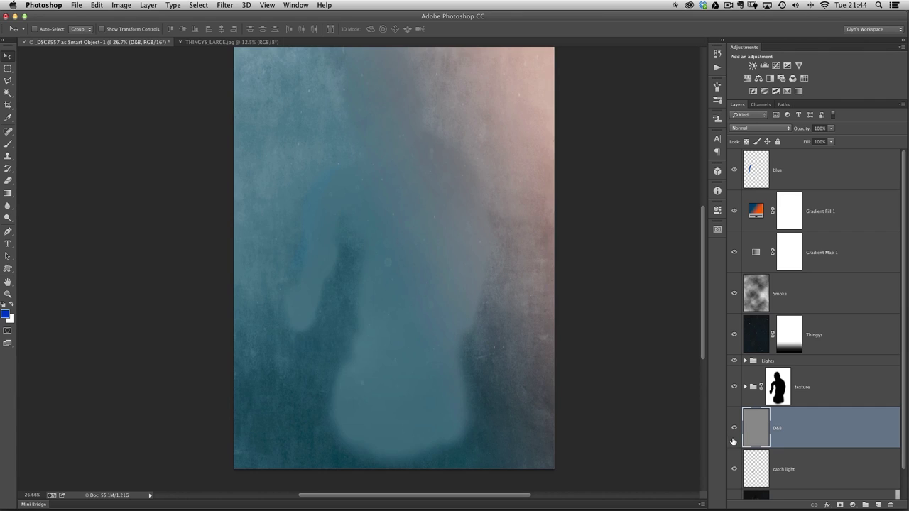
# Set the D&B layer's blend mode to Soft Light and hide all layers and groups above it
pyautogui.click(750, 128)
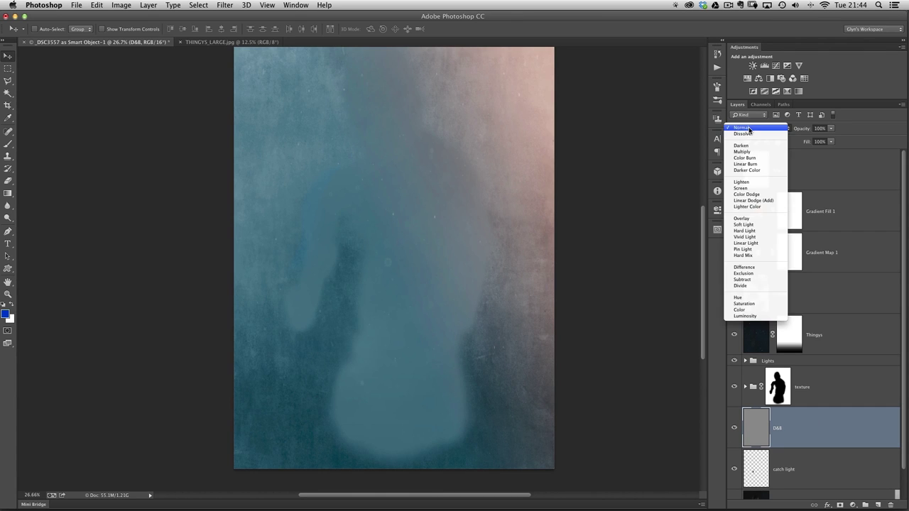
pyautogui.press('Escape')
pyautogui.hotkey('alt', 'shift', 'f')
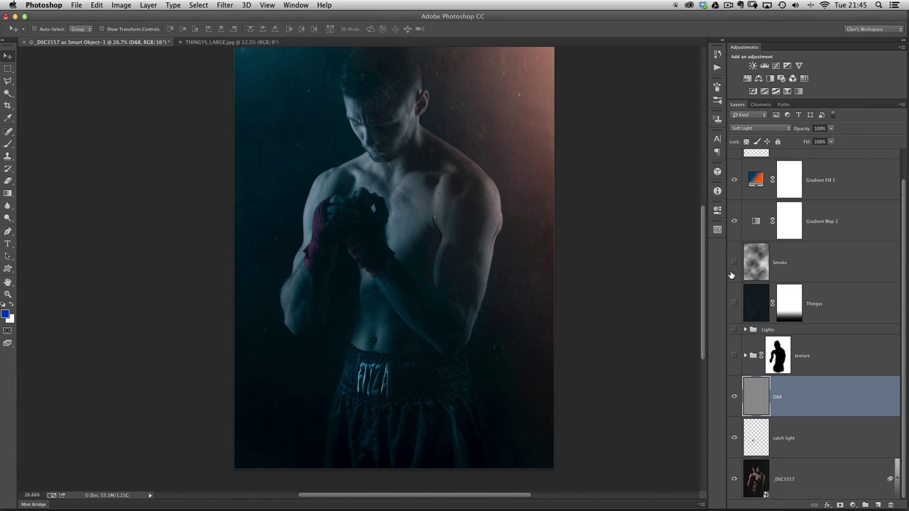
pyautogui.moveTo(735, 170); pyautogui.dragTo(734, 387)
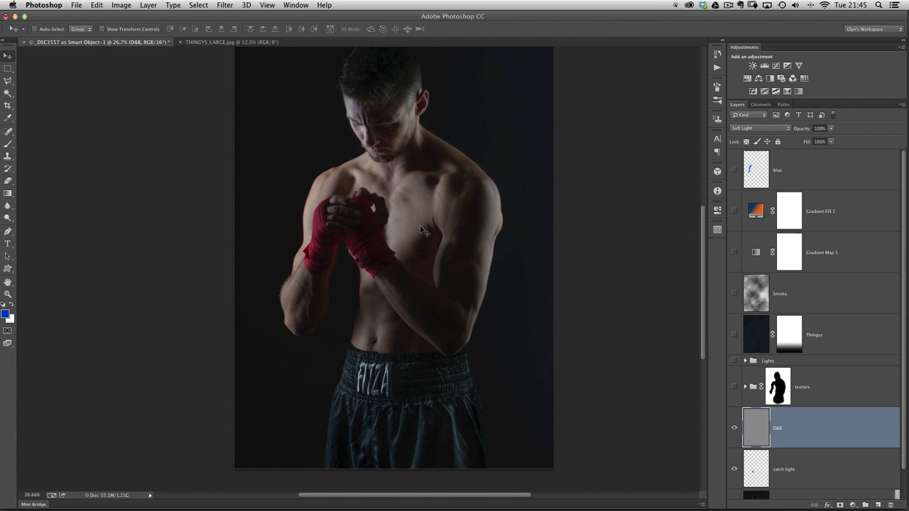
# Shape the abdominal muscles around the navel on the D&B layer with the Dodge tool, using the Midtones range and an enlarged brush
pyautogui.click(382, 317)
pyautogui.moveTo(396, 326); pyautogui.dragTo(599, 376)
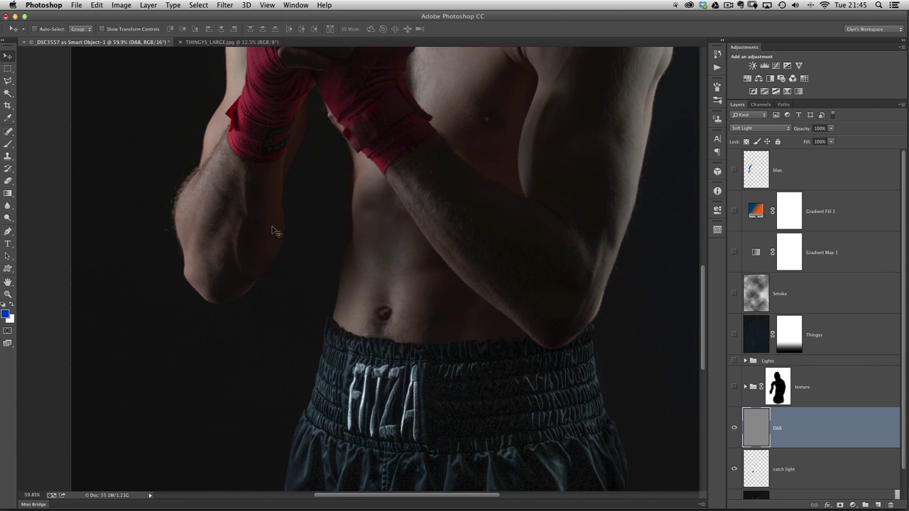
pyautogui.press('o')
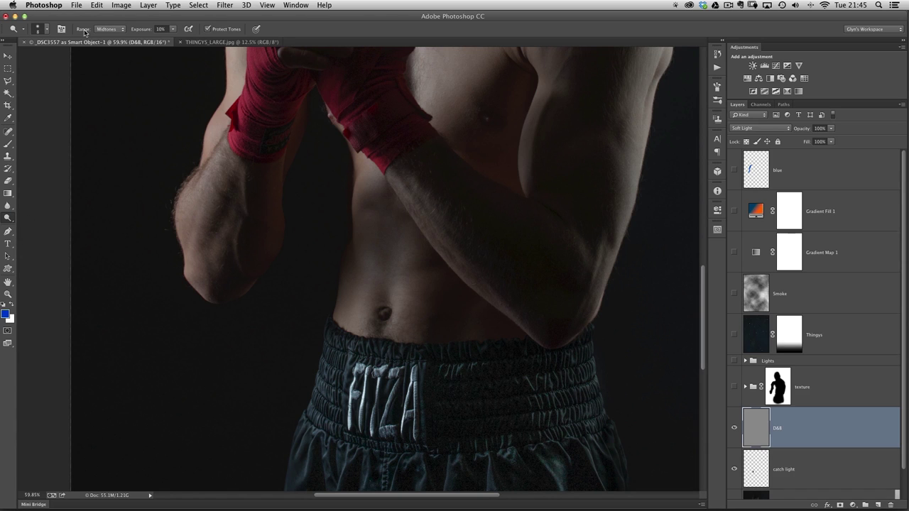
pyautogui.click(106, 31)
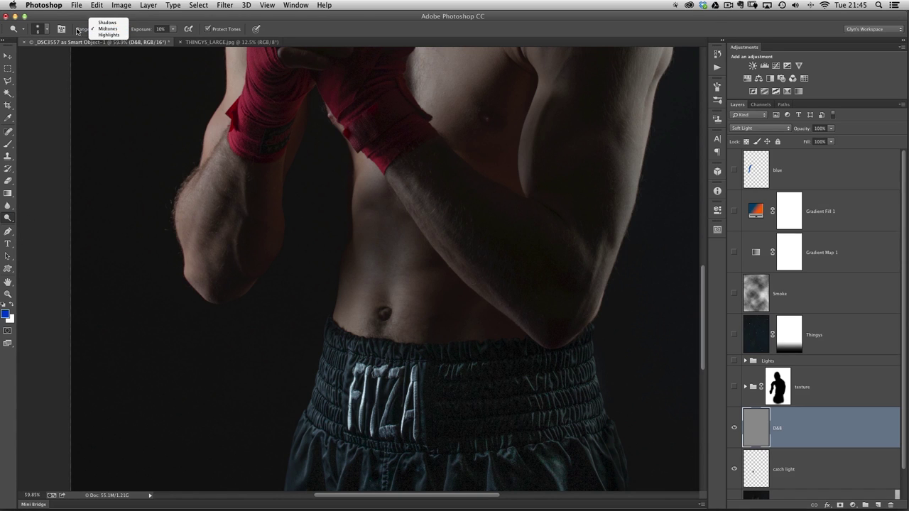
pyautogui.click(109, 29)
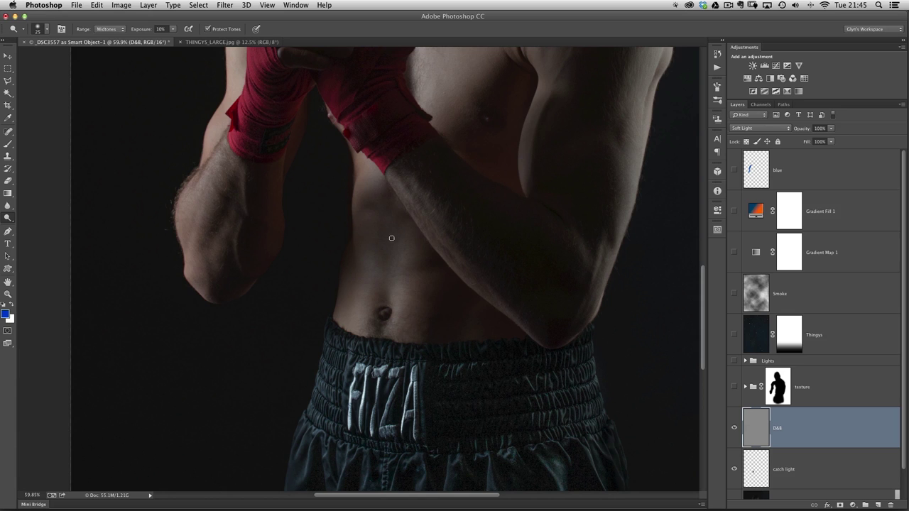
pyautogui.press(']')
pyautogui.press(']')
pyautogui.press(']')
pyautogui.scroll(3, 409, 257)
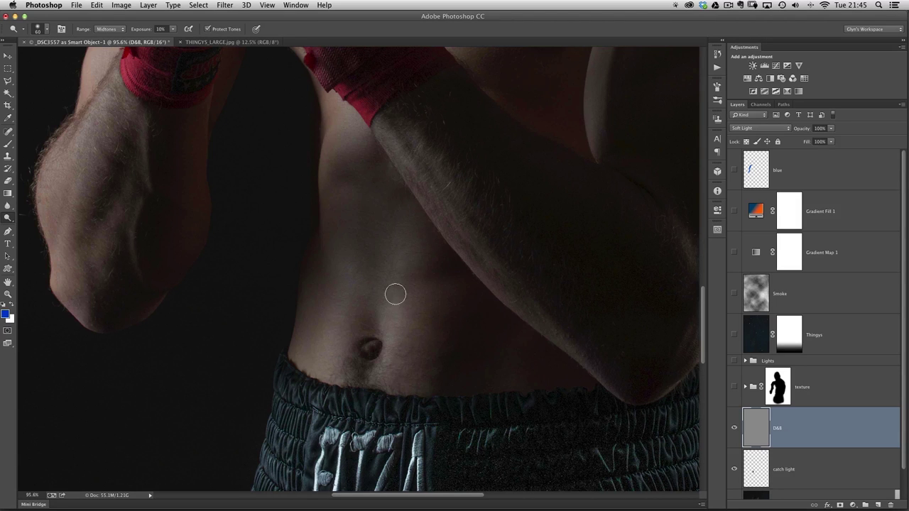
pyautogui.scroll(-2, 415, 288)
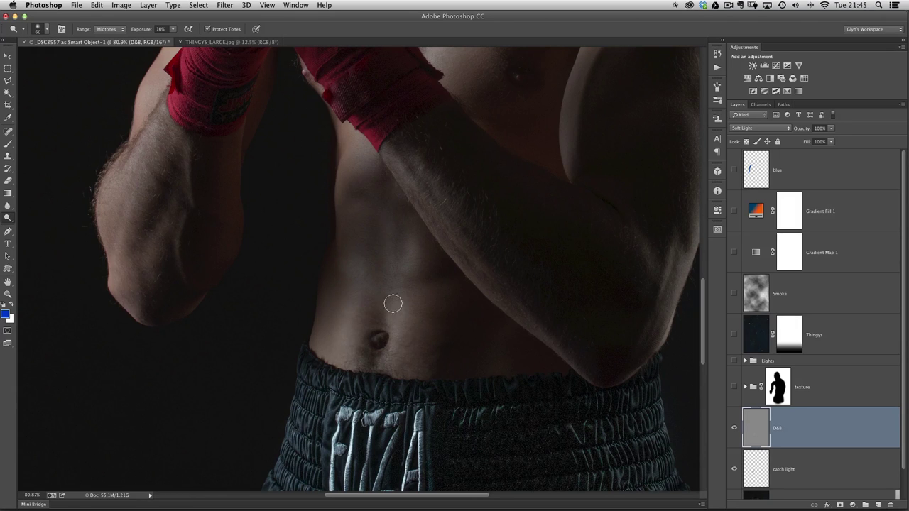
pyautogui.moveTo(397, 340)
pyautogui.mouseDown()
pyautogui.moveTo(434, 298)
pyautogui.moveTo(418, 365)
pyautogui.moveTo(418, 299)
pyautogui.mouseUp()
pyautogui.moveTo(346, 292); pyautogui.dragTo(338, 284)
# Compare the torso with and without the D&B layer and reduce that layer's opacity to 69%
pyautogui.scroll(-5, 405, 284)
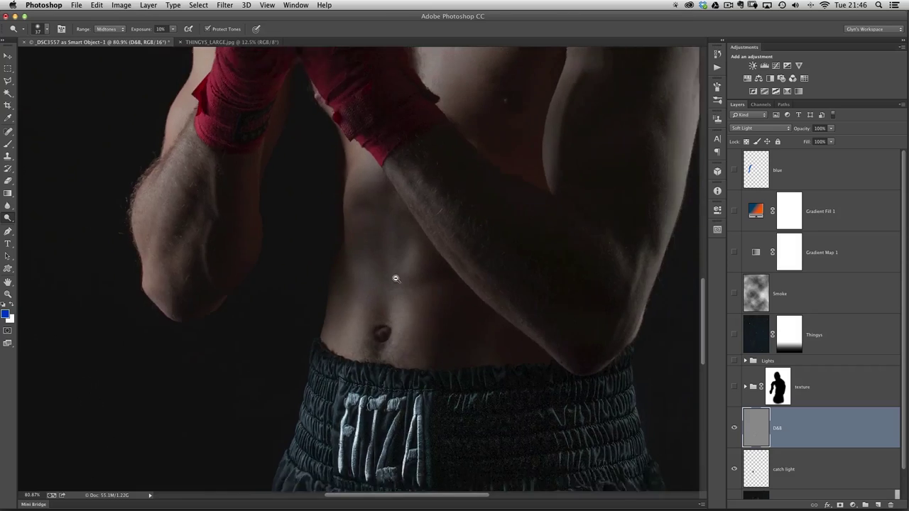
pyautogui.click(735, 429)
pyautogui.click(736, 434)
pyautogui.click(736, 435)
pyautogui.click(735, 435)
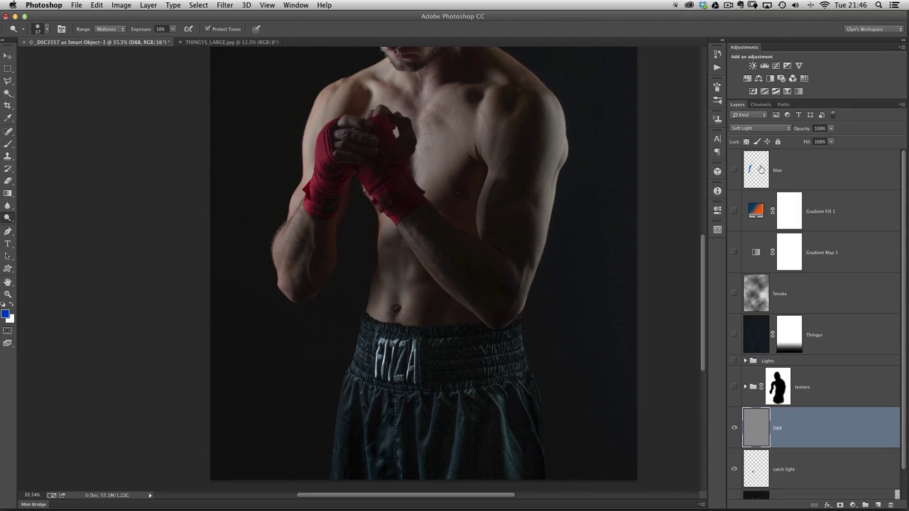
pyautogui.moveTo(803, 133); pyautogui.dragTo(786, 165)
pyautogui.click(734, 430)
pyautogui.click(735, 430)
# Check the whole figure with and without the D&B layer, then show all layers and groups above it again
pyautogui.scroll(-3, 458, 206)
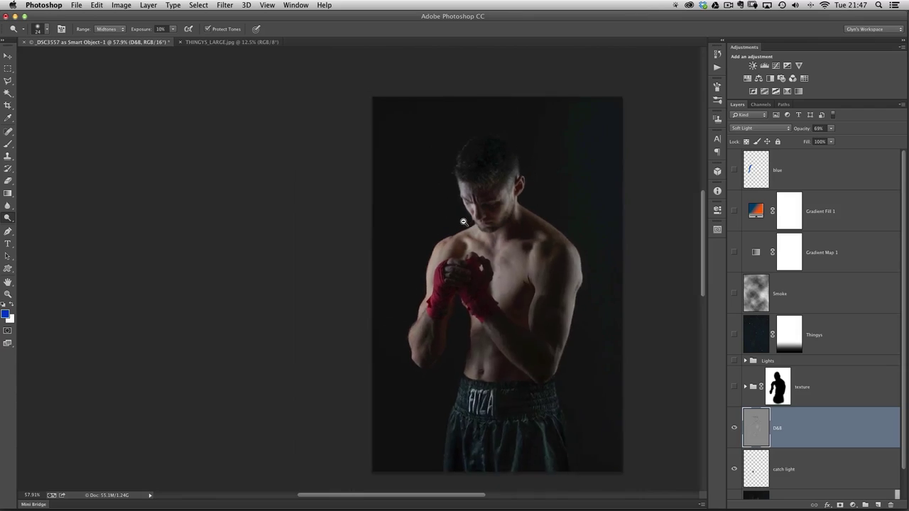
pyautogui.click(734, 430)
pyautogui.click(734, 429)
pyautogui.click(733, 429)
pyautogui.click(734, 430)
pyautogui.click(733, 430)
pyautogui.click(733, 429)
pyautogui.click(734, 429)
pyautogui.click(733, 430)
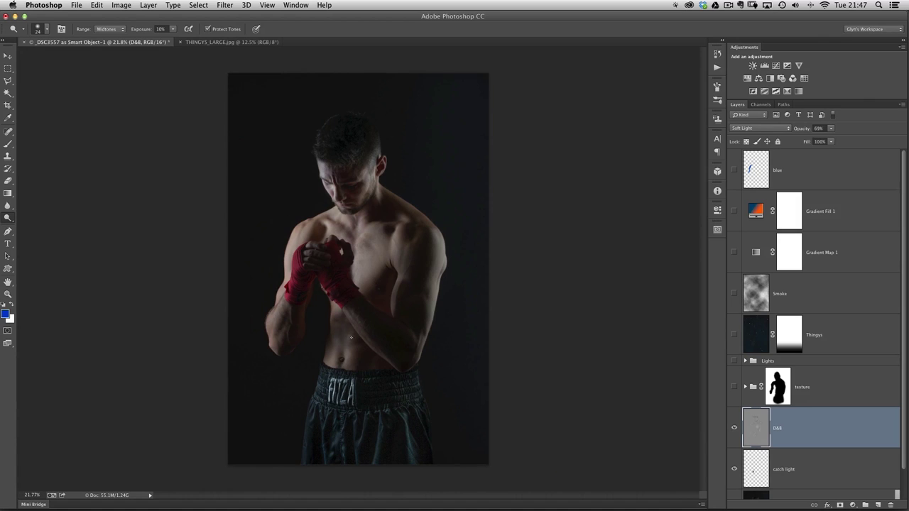
pyautogui.moveTo(736, 395); pyautogui.dragTo(735, 169)
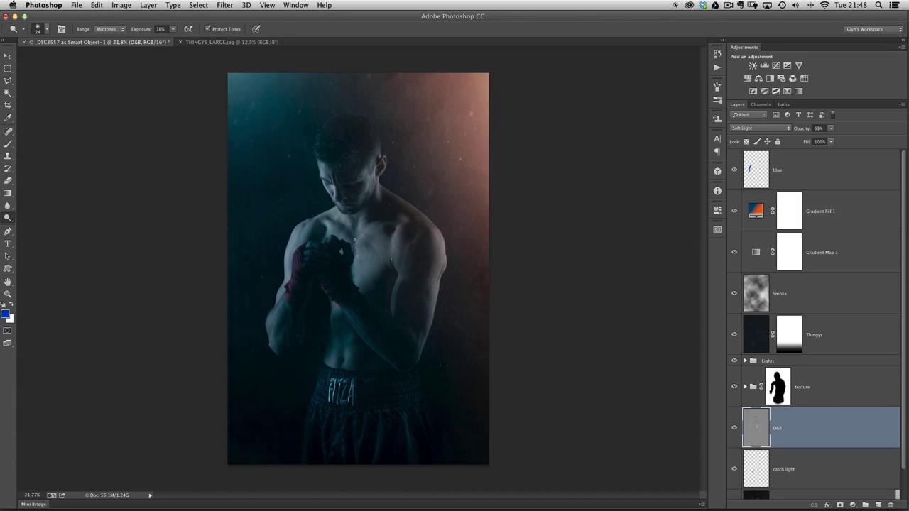
# Select the blue layer at the top of the layer stack
pyautogui.click(827, 174)
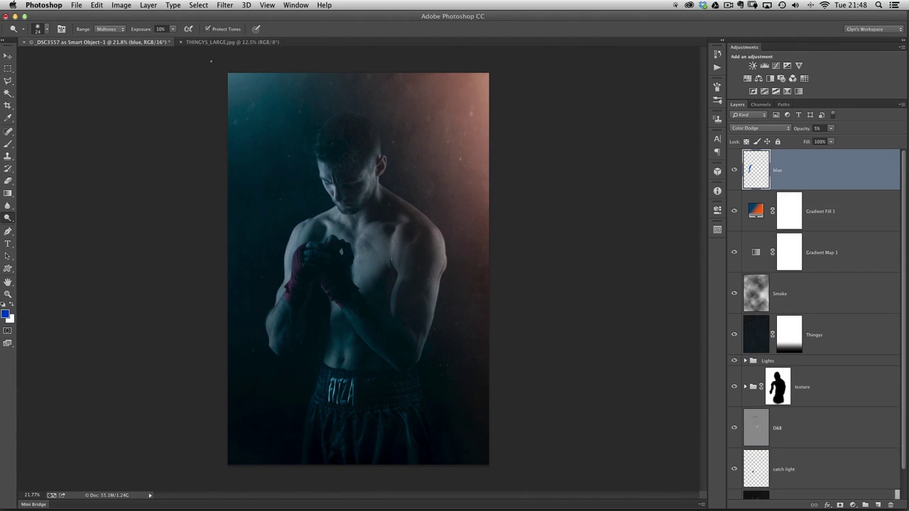
pyautogui.click(224, 5)
pyautogui.moveTo(313, 162)
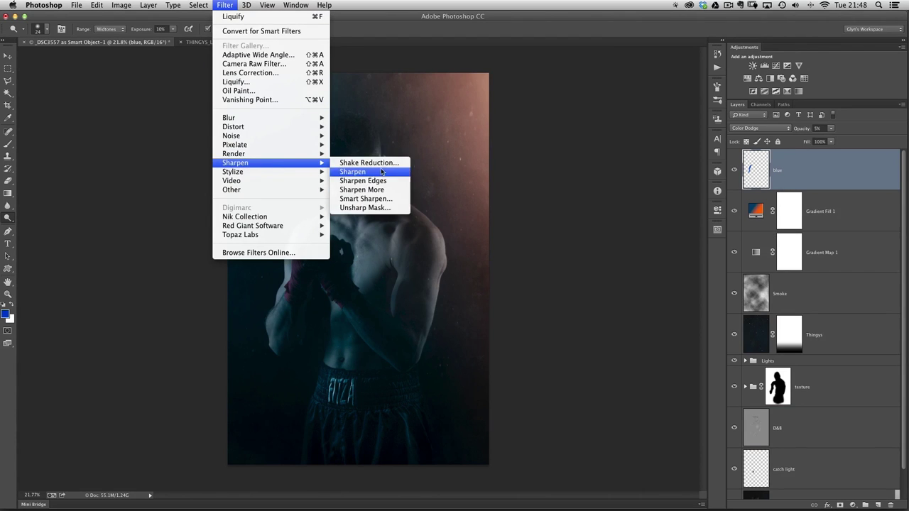
pyautogui.click(398, 208)
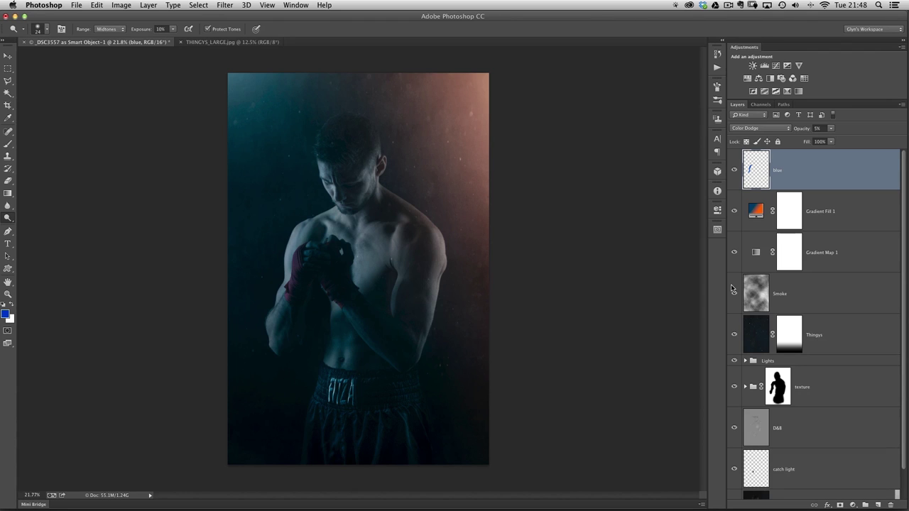
# Paste a merged copy of the whole canvas as a new layer above the blue layer and check it on its own
pyautogui.click(196, 5)
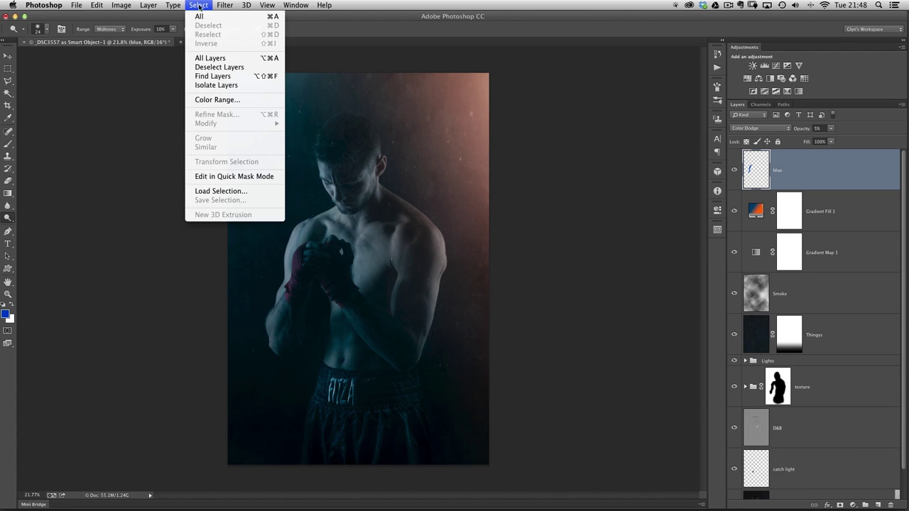
pyautogui.click(204, 20)
pyautogui.click(103, 5)
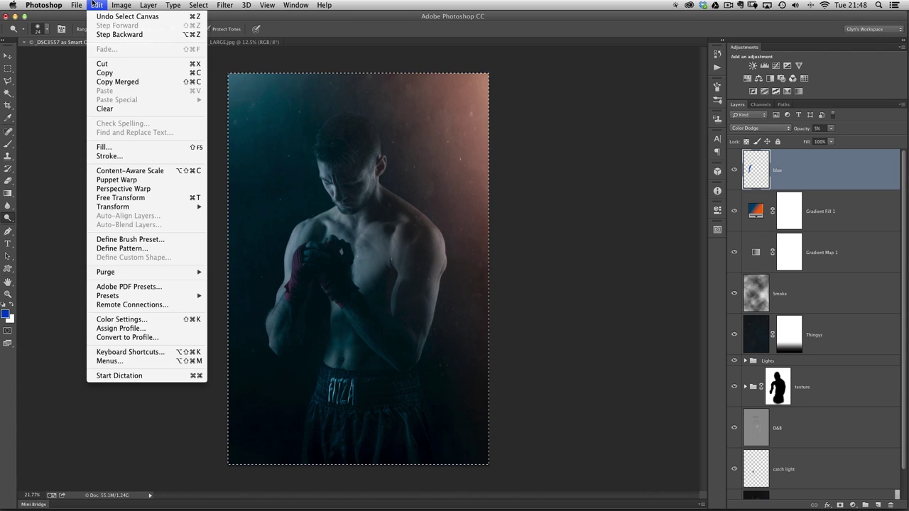
pyautogui.click(117, 84)
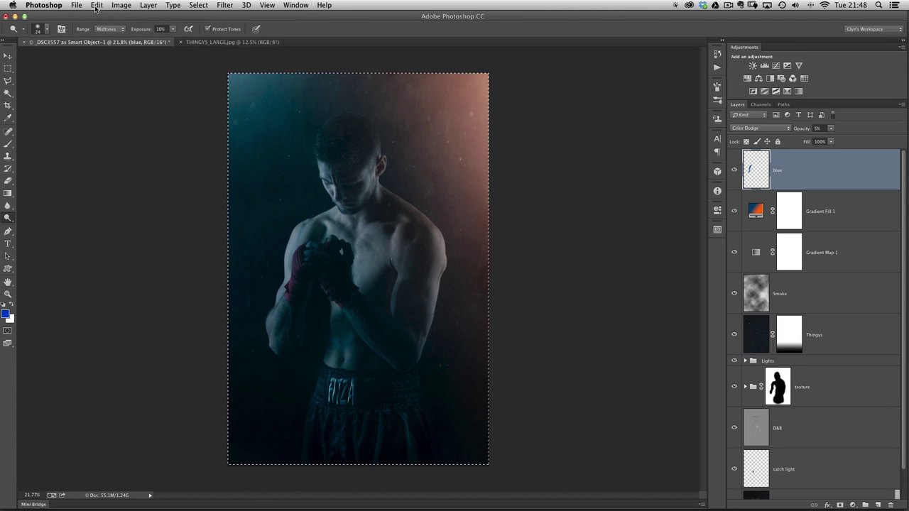
pyautogui.click(96, 5)
pyautogui.click(107, 91)
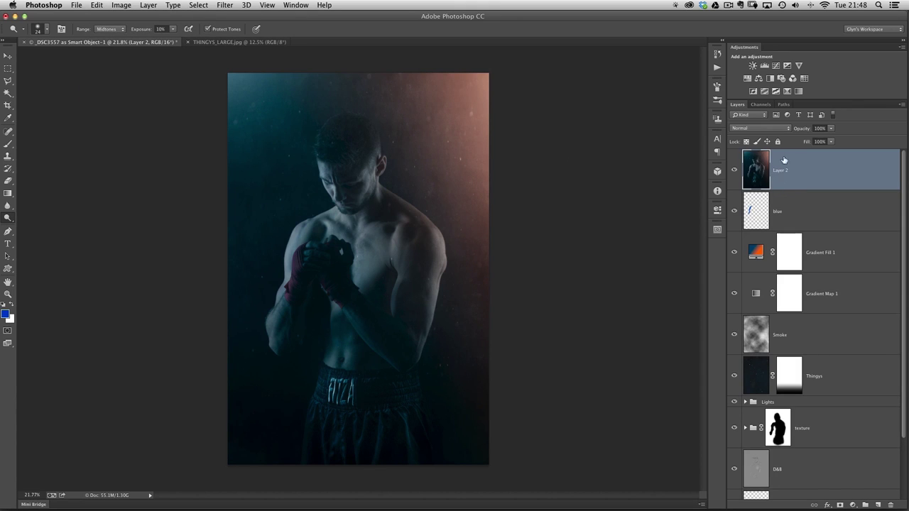
pyautogui.keyDown('alt'); pyautogui.click(734, 174); pyautogui.keyUp('alt')
pyautogui.keyDown('alt'); pyautogui.click(735, 185); pyautogui.keyUp('alt')
# Sharpen the merged layer with Unsharp Mask at 20% amount, 20 pixels radius and threshold 0, checking the preview on the boxer's body
pyautogui.click(225, 5)
pyautogui.moveTo(236, 165)
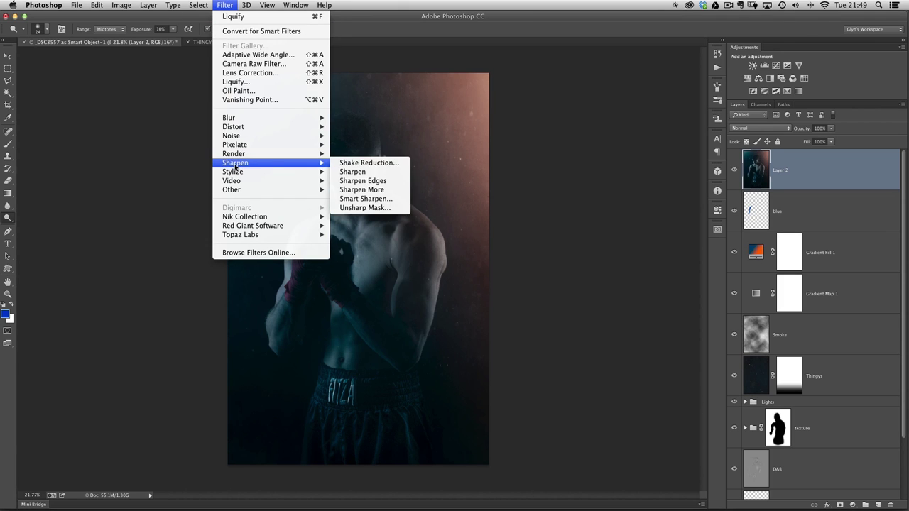
pyautogui.click(365, 207)
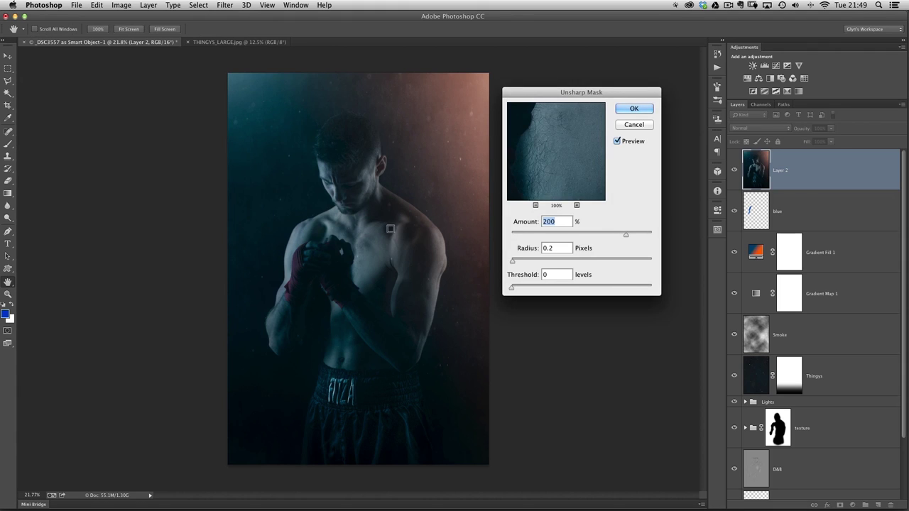
pyautogui.moveTo(556, 95); pyautogui.dragTo(559, 112)
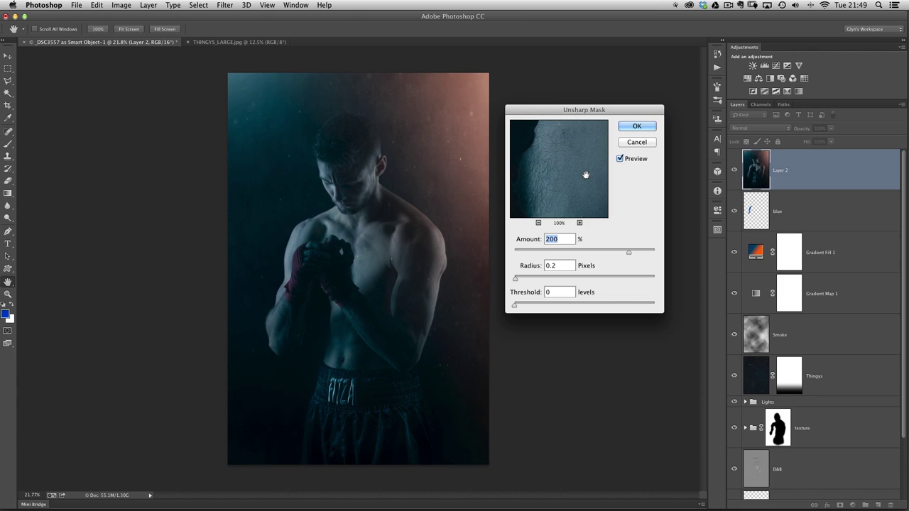
pyautogui.write('2')
pyautogui.write('2')
pyautogui.keyDown('super'); pyautogui.click(393, 226); pyautogui.keyUp('super')
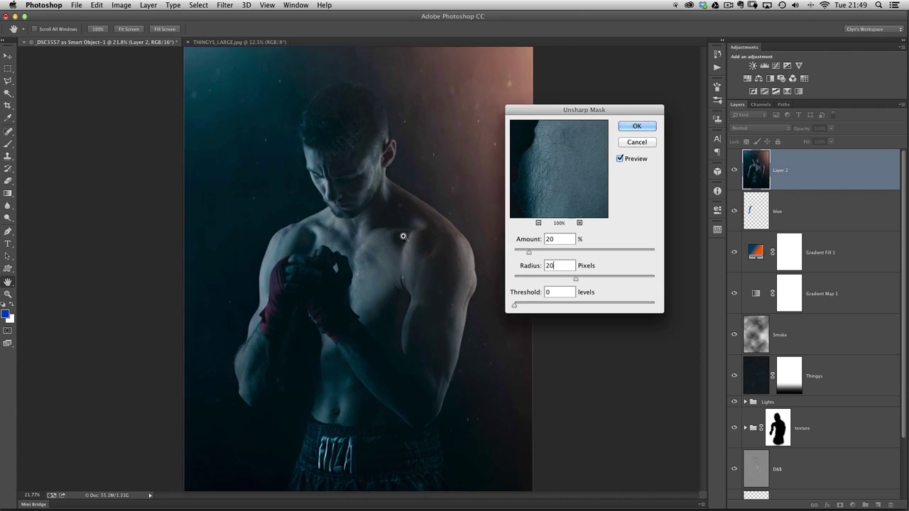
pyautogui.click(619, 159)
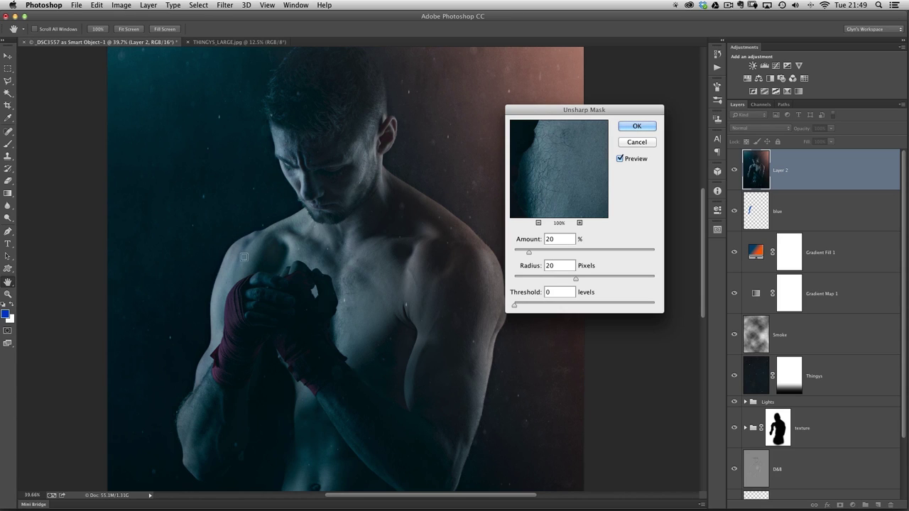
pyautogui.click(634, 127)
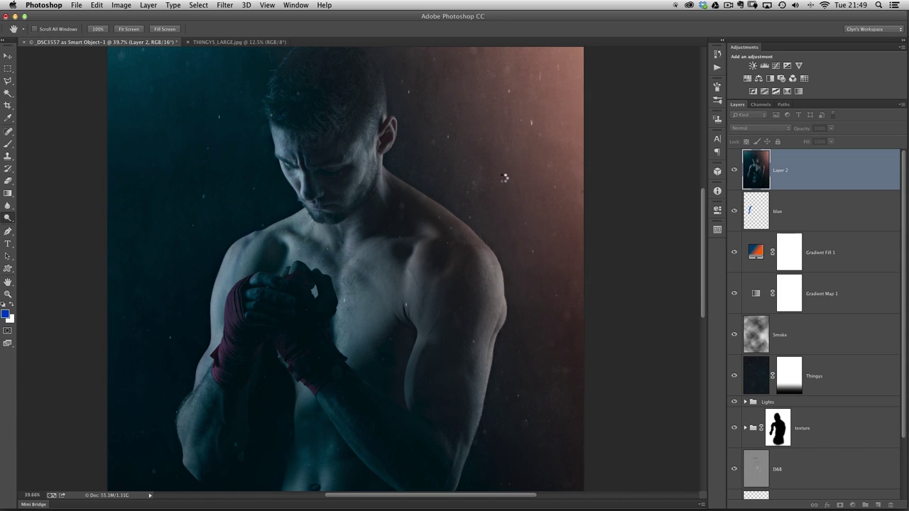
# Hide the sharpened merged layer completely behind a black layer mask
pyautogui.press('o')
pyautogui.moveTo(423, 211); pyautogui.dragTo(384, 195)
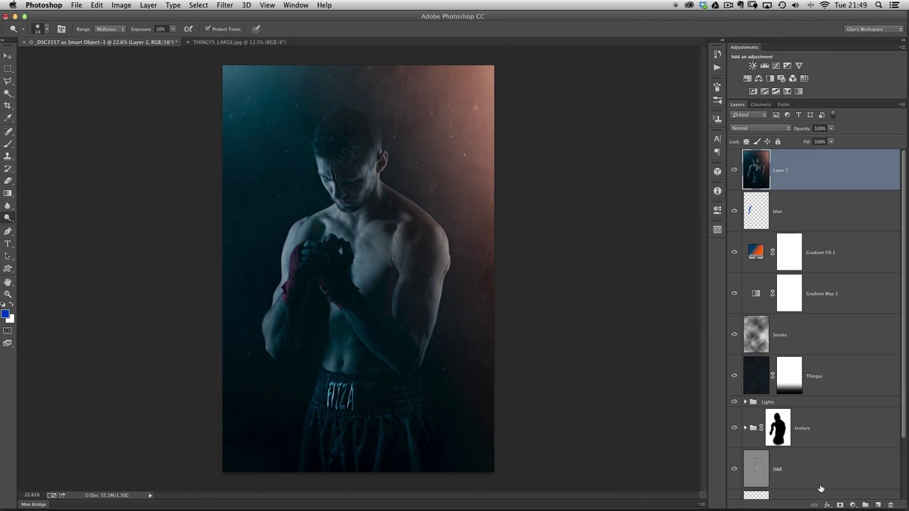
pyautogui.keyDown('alt'); pyautogui.click(840, 505); pyautogui.keyUp('alt')
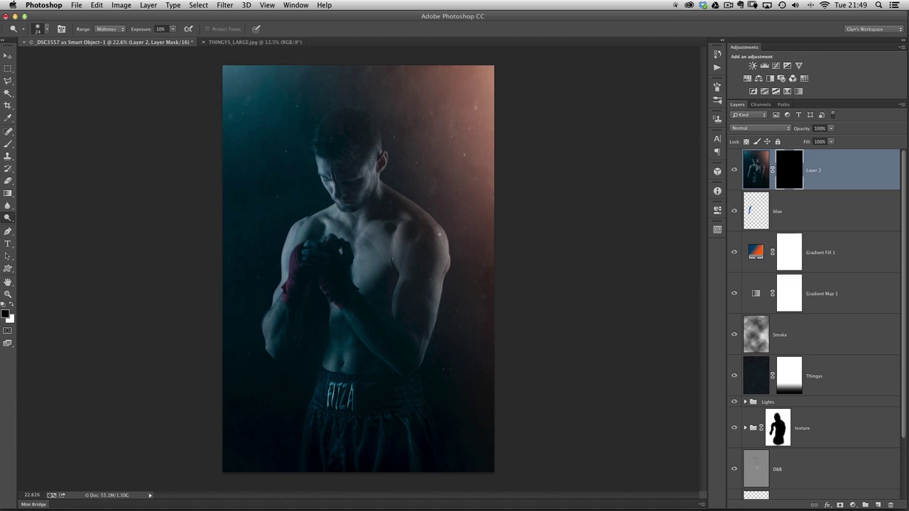
# Paint white over the boxer's figure on the black mask with the Brush tool, reducing the brush size for finer areas
pyautogui.press('b')
pyautogui.press('x')
pyautogui.press(']')
pyautogui.press(']')
pyautogui.press(']')
pyautogui.moveTo(344, 176)
pyautogui.mouseDown()
pyautogui.moveTo(377, 251)
pyautogui.moveTo(362, 226)
pyautogui.moveTo(324, 220)
pyautogui.moveTo(377, 325)
pyautogui.moveTo(394, 272)
pyautogui.mouseUp()
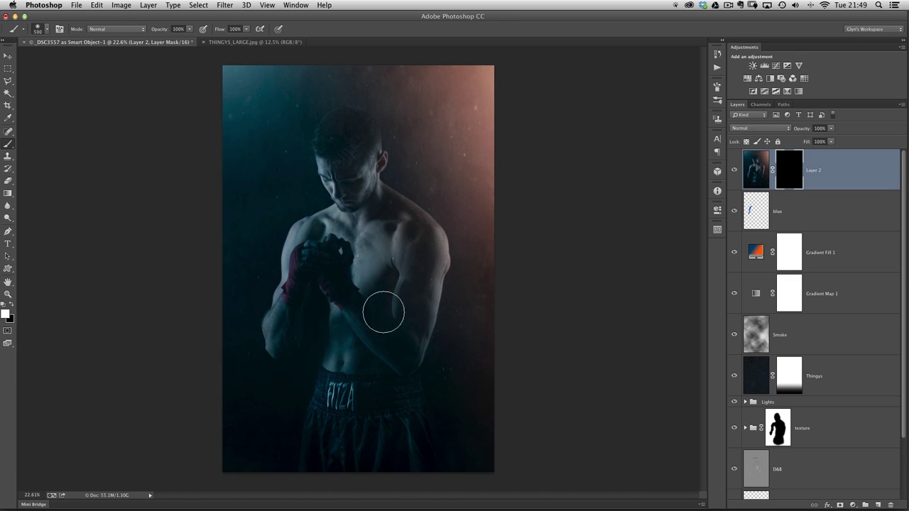
pyautogui.press('[')
pyautogui.press('[')
pyautogui.press('[')
pyautogui.press('[')
# Compare the original _DSC3557 layer with the finished image and review its Camera Raw settings without changing them
pyautogui.scroll(-2, 777, 184)
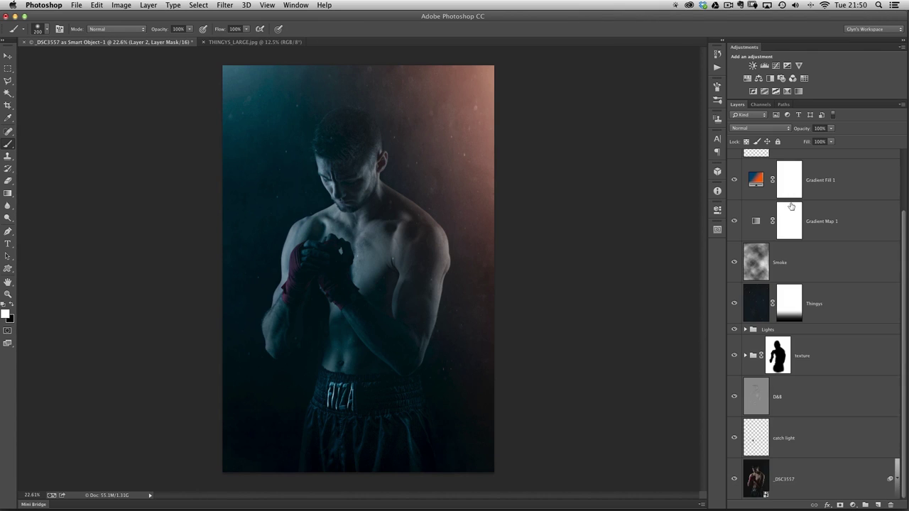
pyautogui.keyDown('alt'); pyautogui.click(735, 487); pyautogui.keyUp('alt')
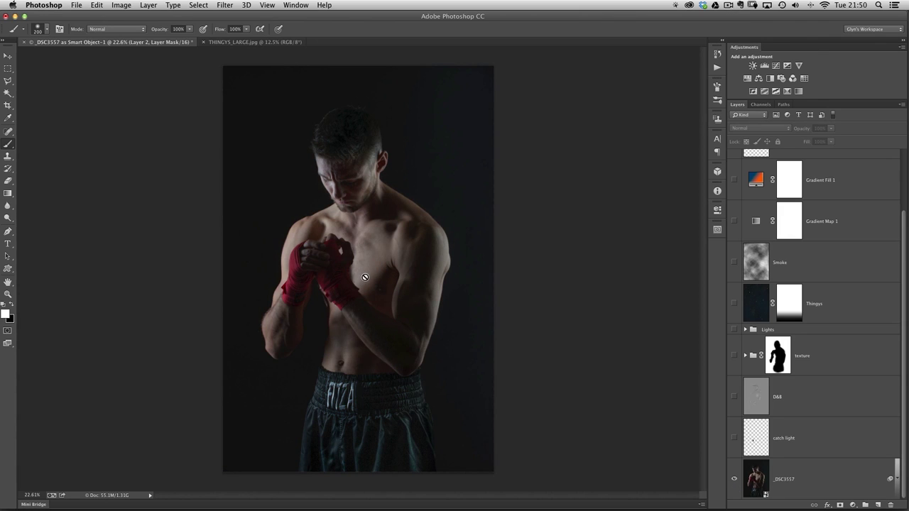
pyautogui.doubleClick(756, 481)
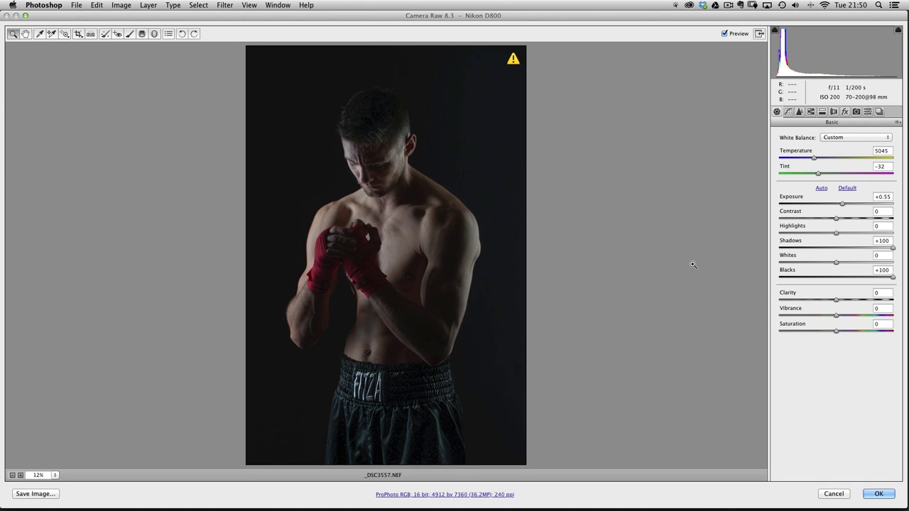
pyautogui.click(833, 494)
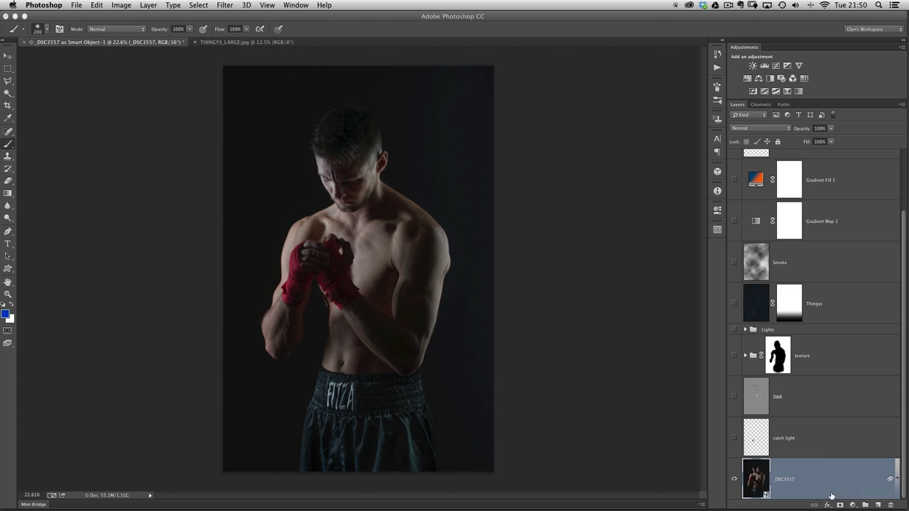
pyautogui.keyDown('alt'); pyautogui.click(736, 489); pyautogui.keyUp('alt')
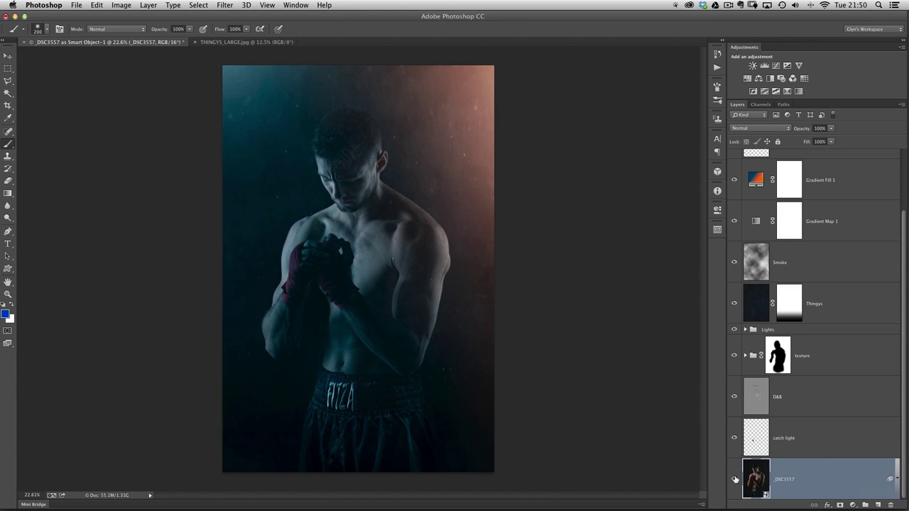
pyautogui.scroll(3, 899, 246)
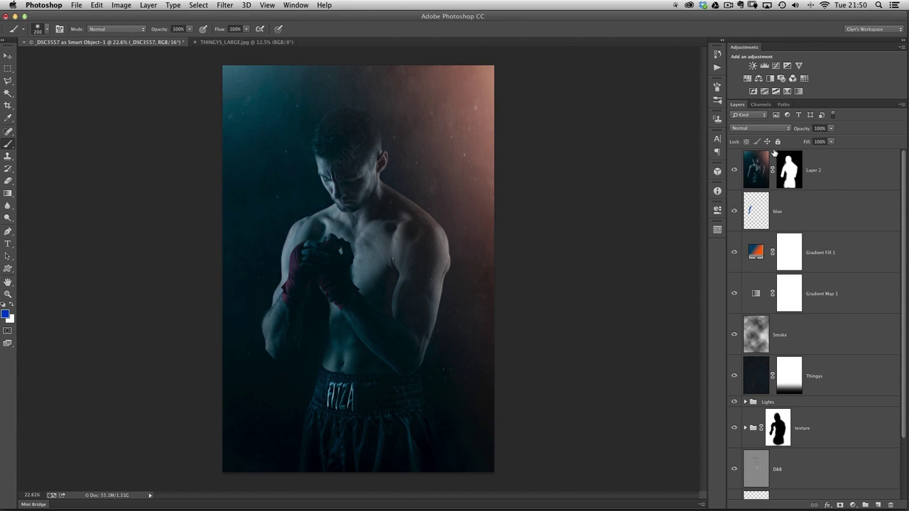